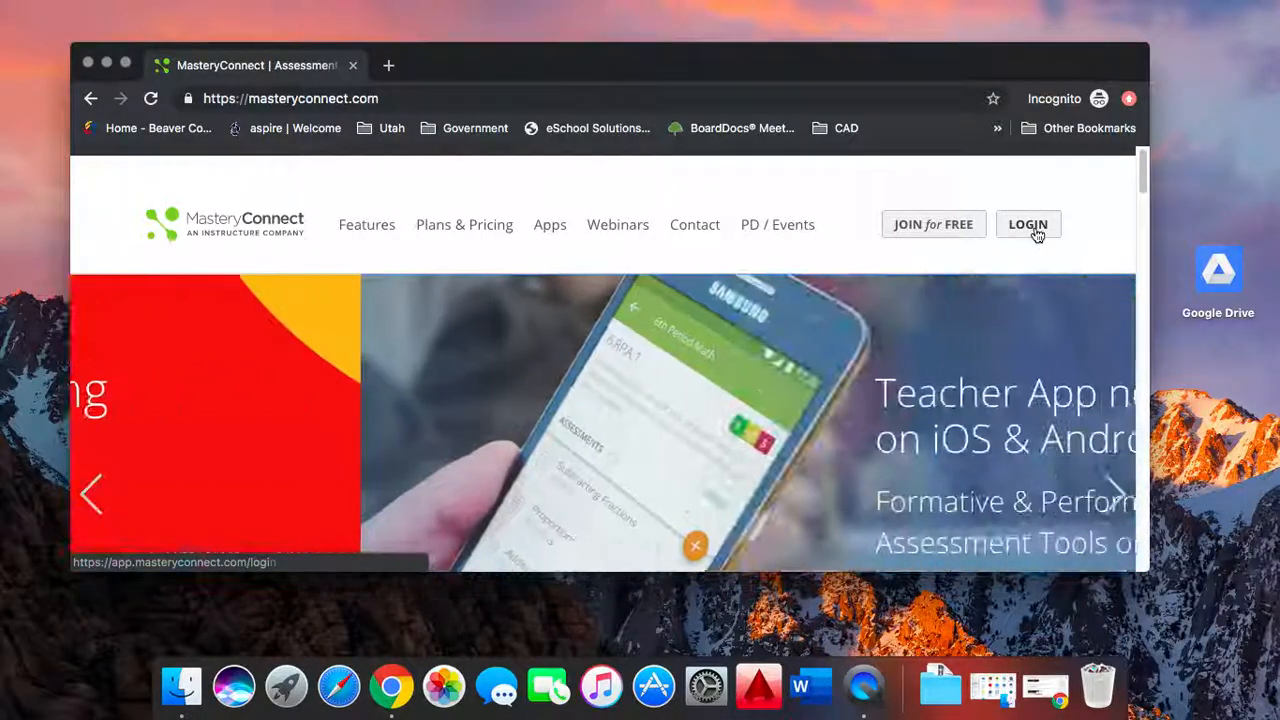
Log in to MasteryConnect through Google sign-in with the listed school account
{"action": "left_click", "coordinate": [1037, 233]}
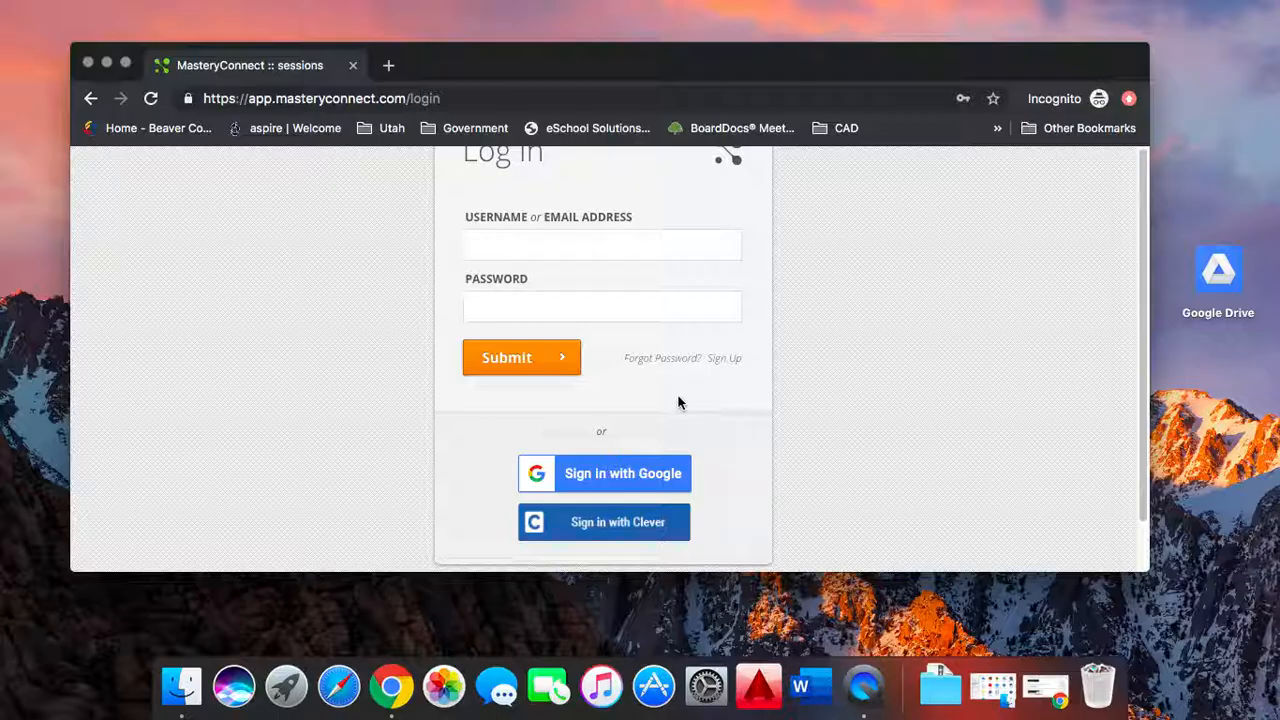
{"action": "left_click", "coordinate": [624, 482]}
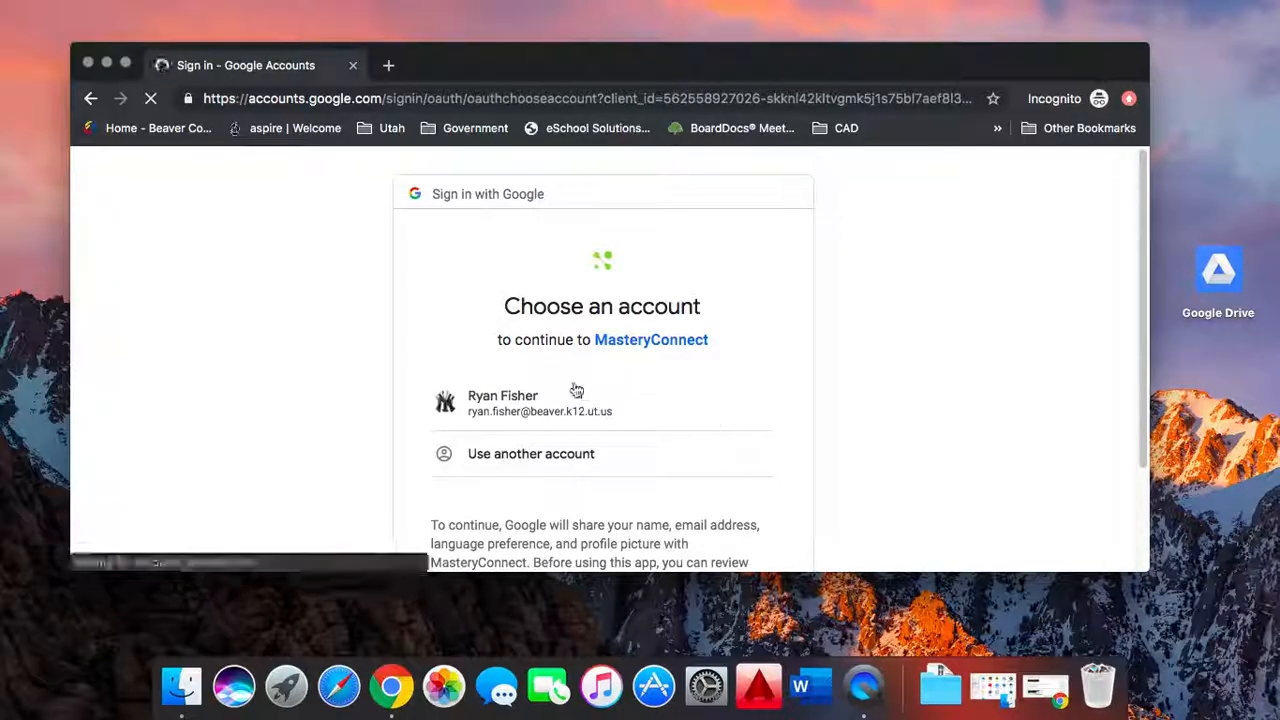
{"action": "left_click", "coordinate": [500, 406]}
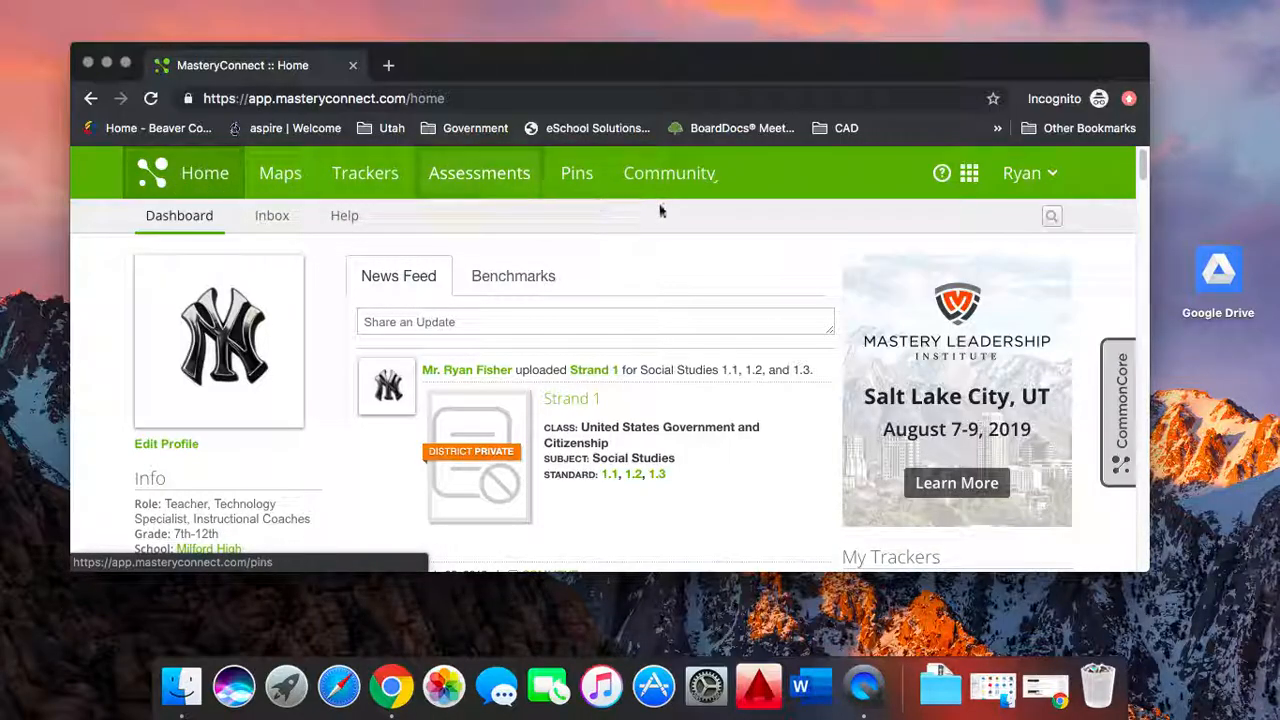
Open the 2019_LA11_3rd_Period tracker and enlarge the browser window to fill the screen
{"action": "left_click", "coordinate": [360, 189]}
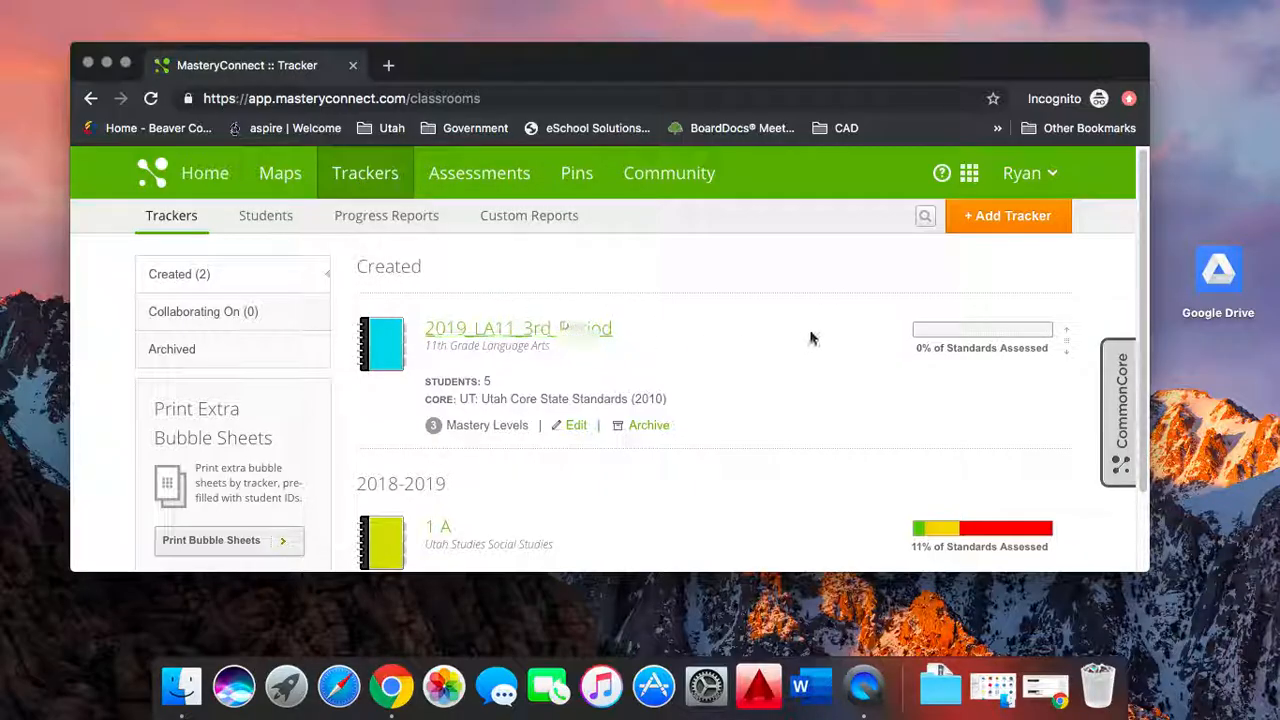
{"action": "left_click", "coordinate": [580, 330]}
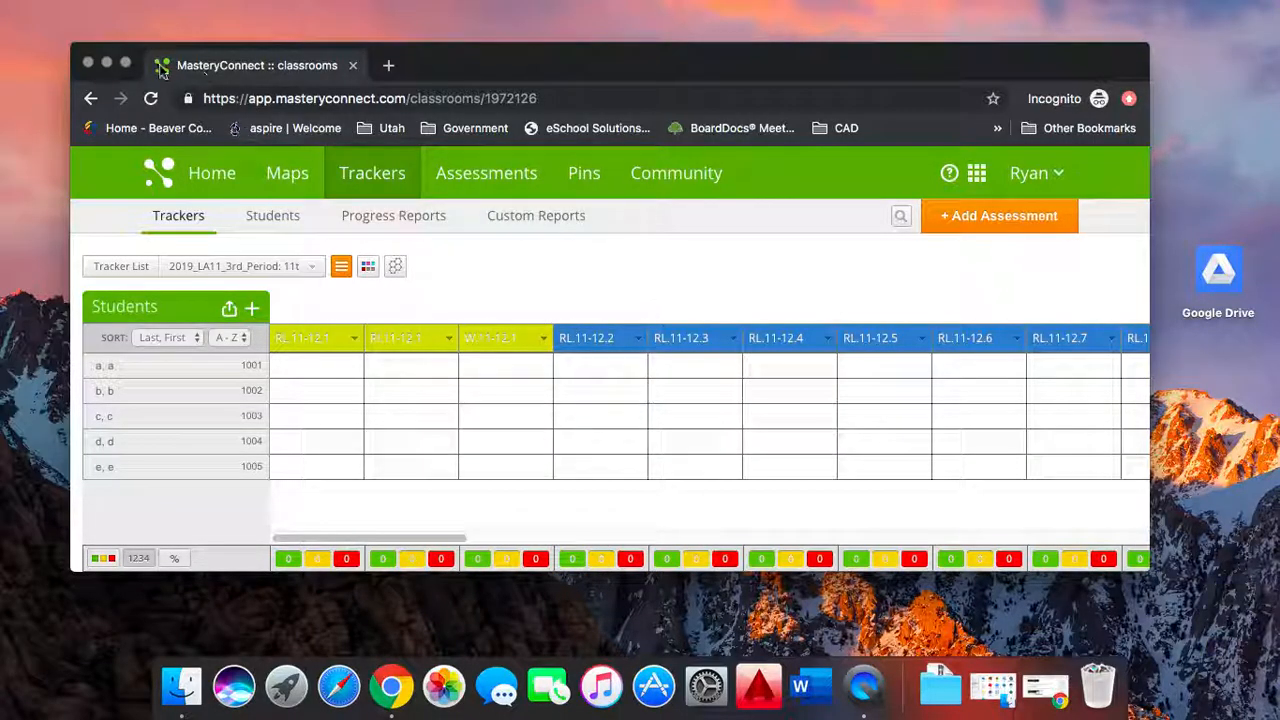
{"action": "left_click", "coordinate": [126, 63]}
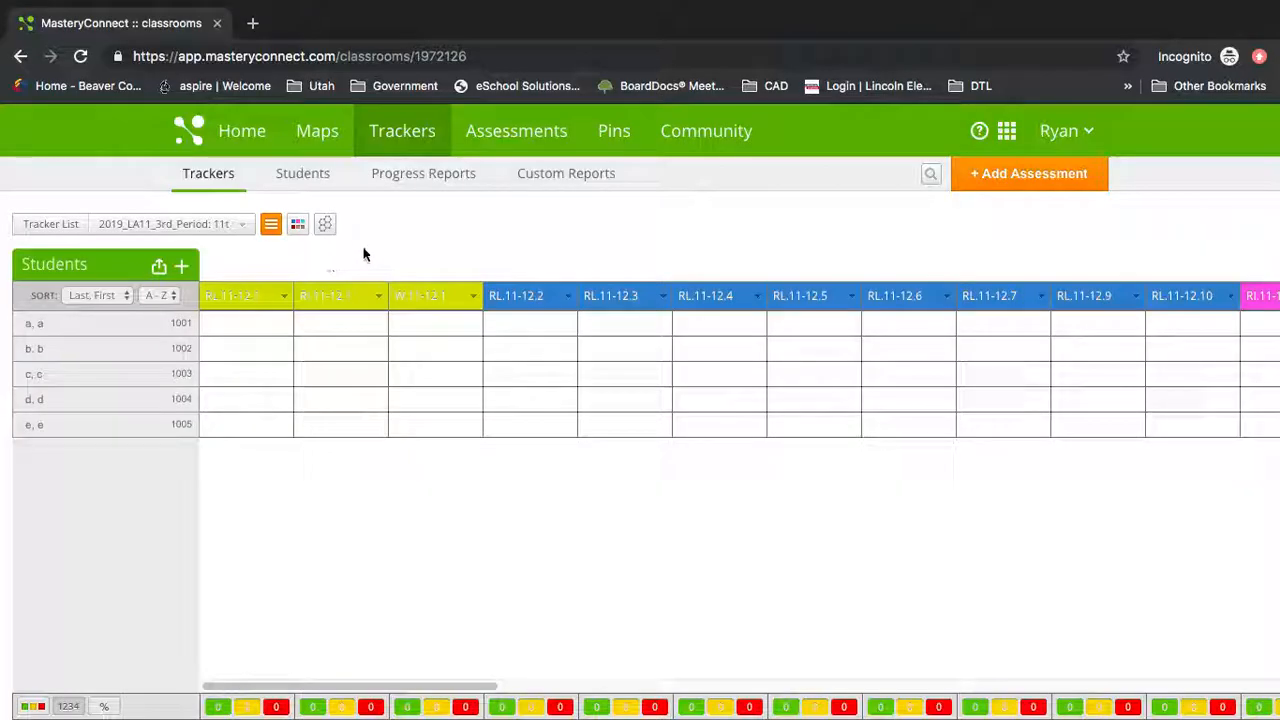
Start creating a new assessment for standard RL.11-12.1 from the tracker's first standard column
{"action": "left_click", "coordinate": [322, 300]}
{"action": "left_click", "coordinate": [280, 303]}
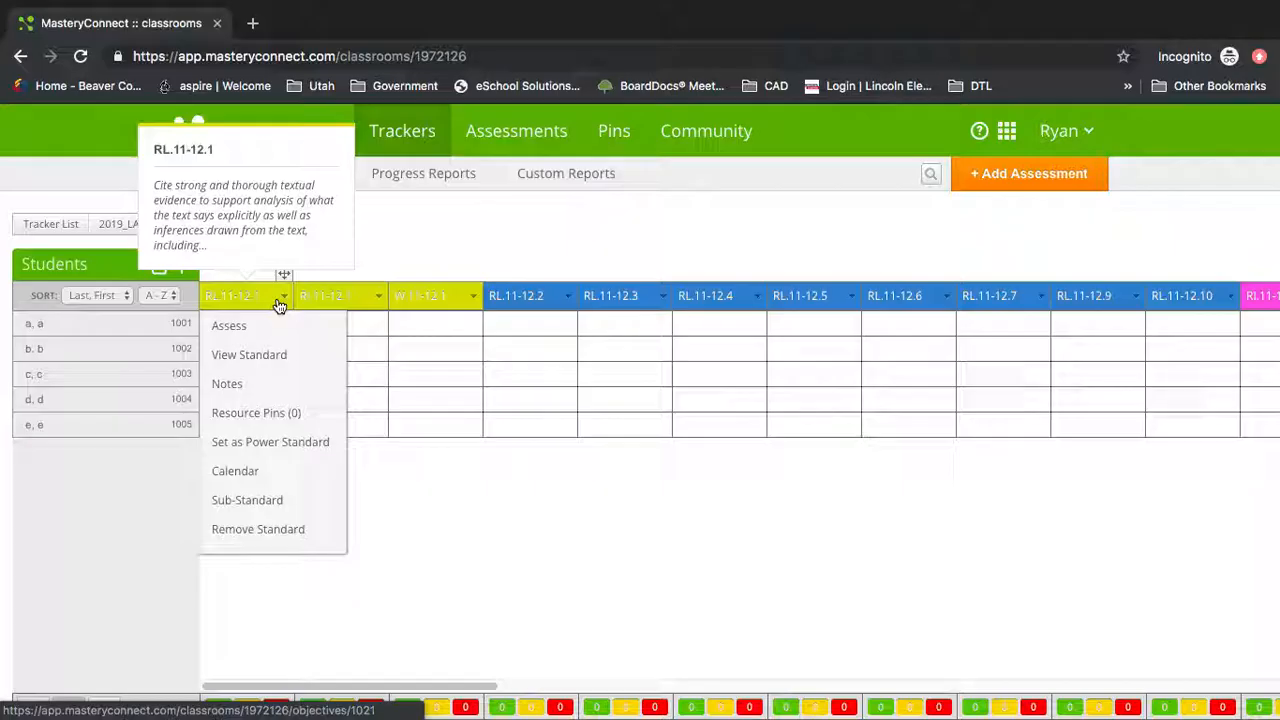
{"action": "left_click", "coordinate": [251, 333]}
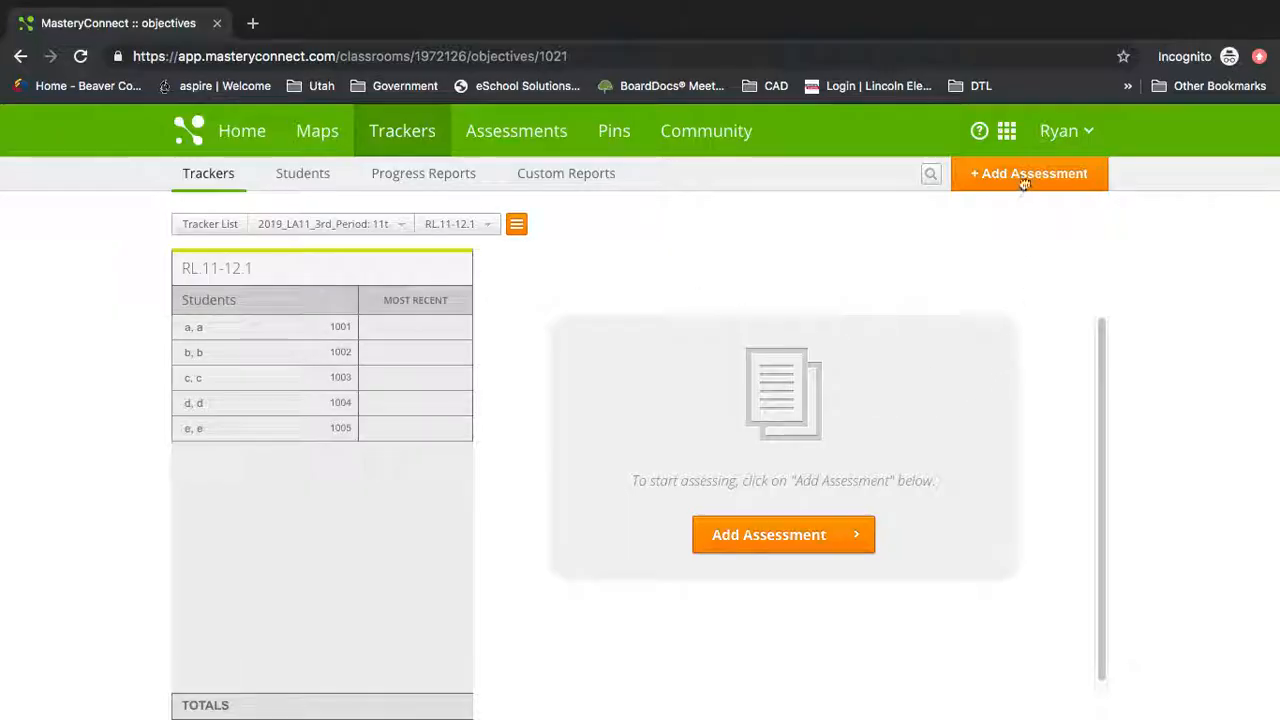
{"action": "left_click", "coordinate": [789, 535]}
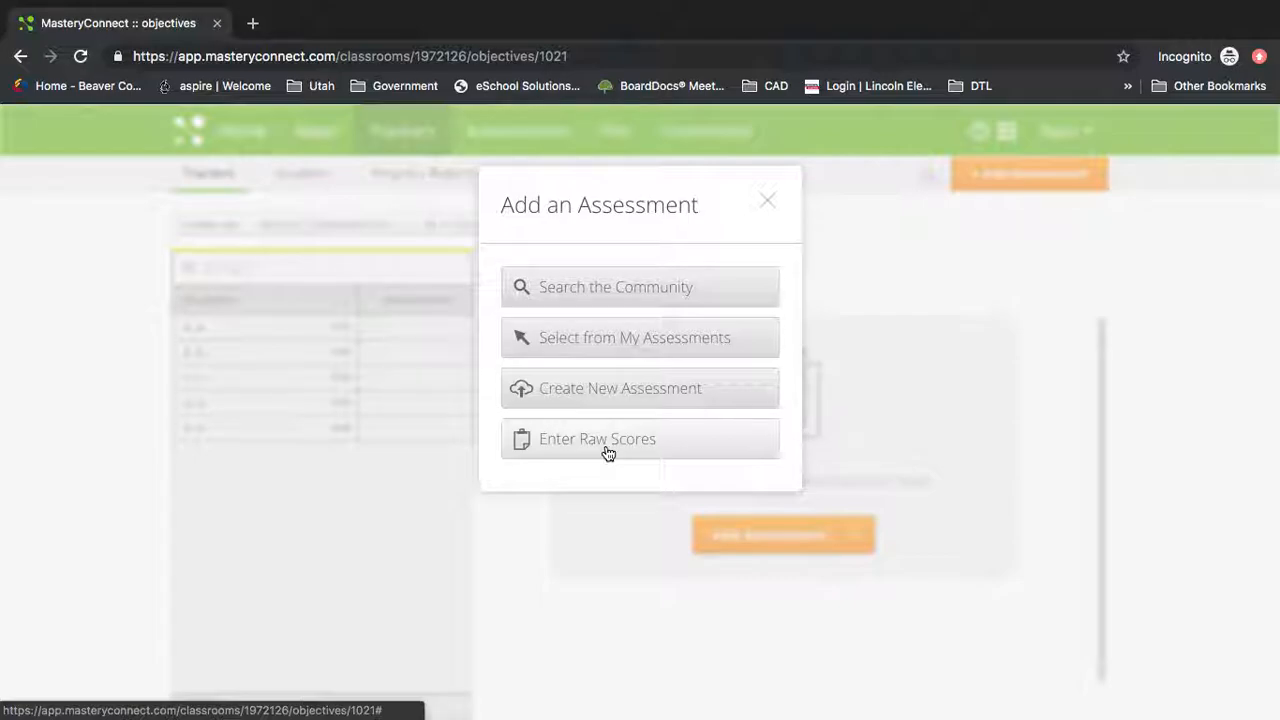
{"action": "left_click", "coordinate": [592, 396]}
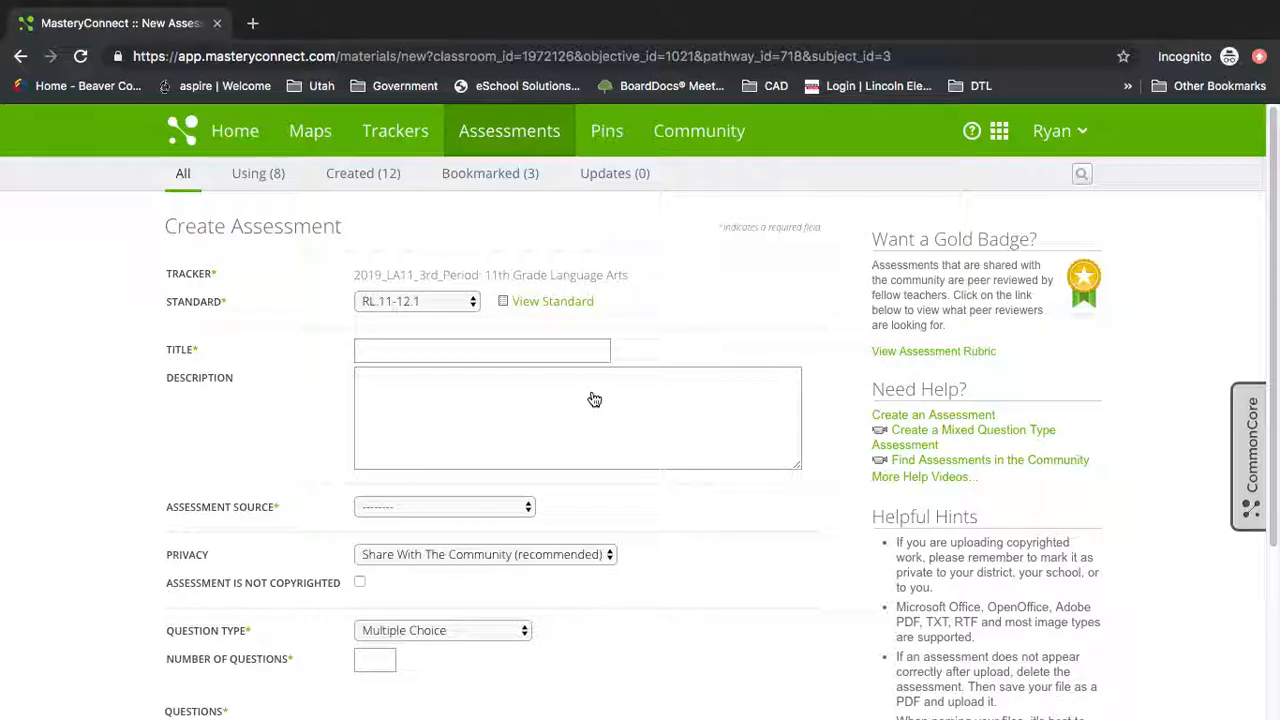
Title the new assessment "Delete me 1" and leave its description empty
{"action": "left_click", "coordinate": [490, 353]}
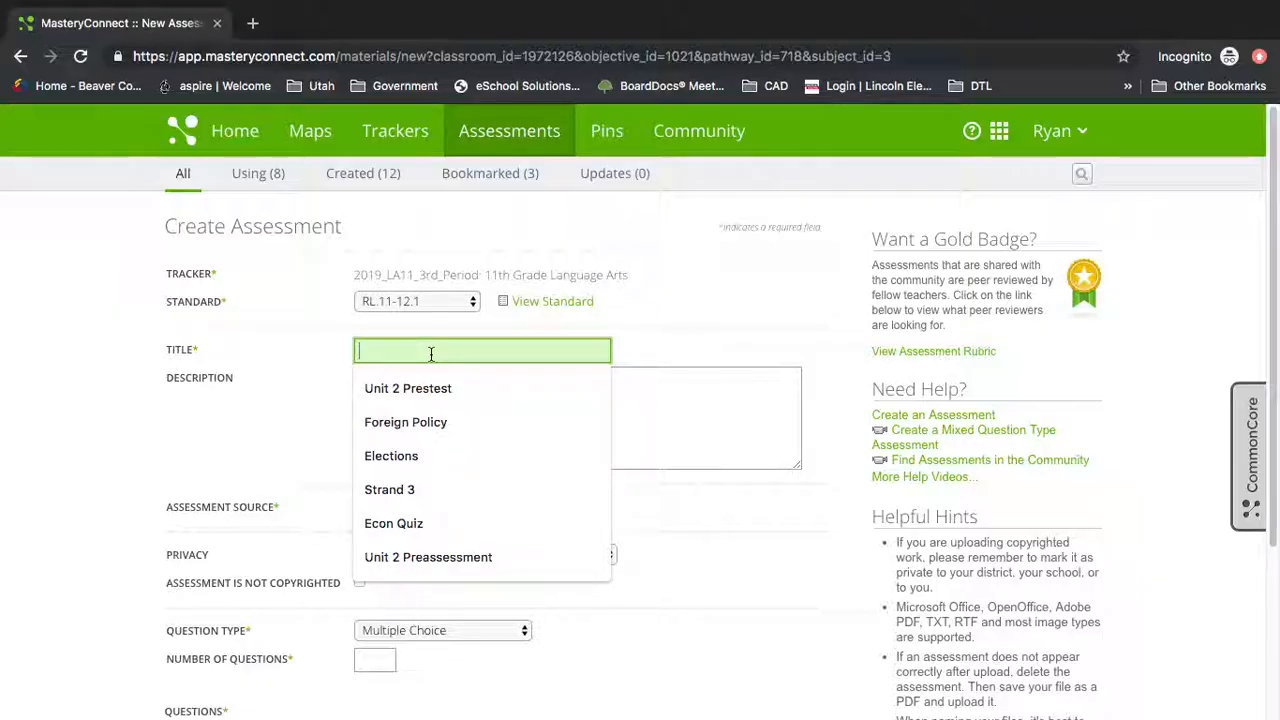
{"action": "type", "text": "Deletem"}
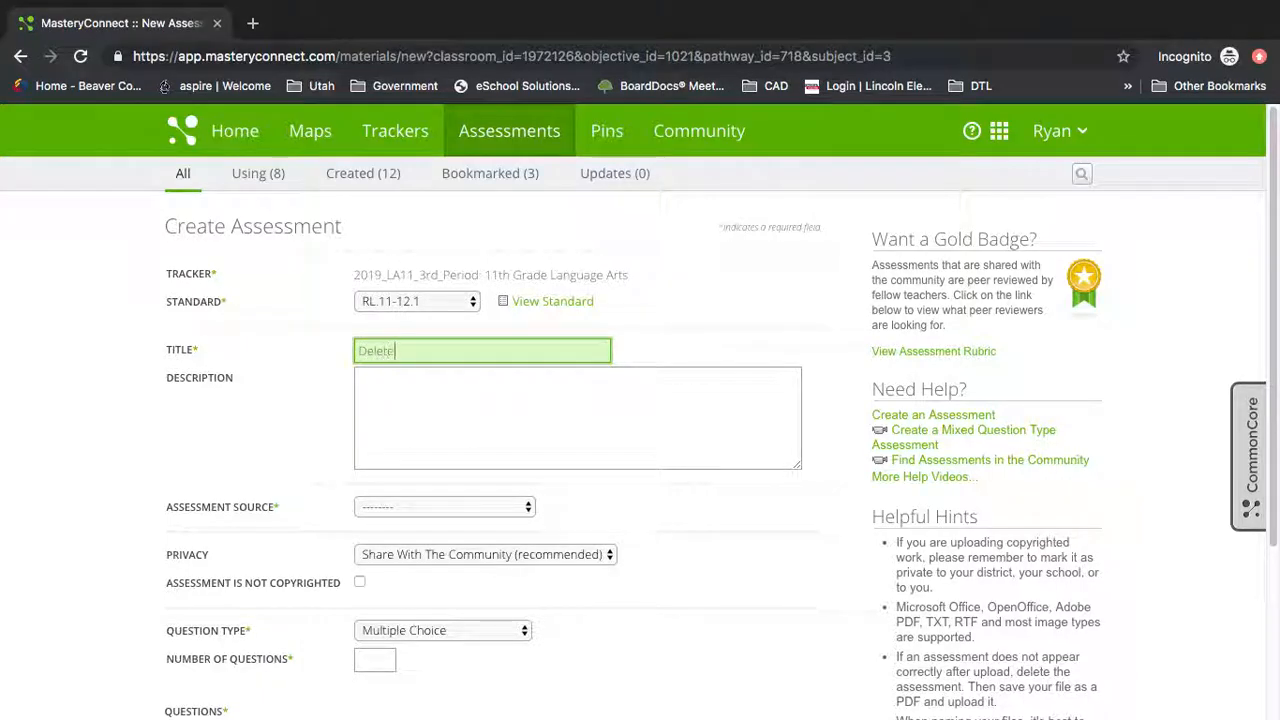
{"action": "key", "text": "BackSpace"}
{"action": "type", "text": "me 1"}
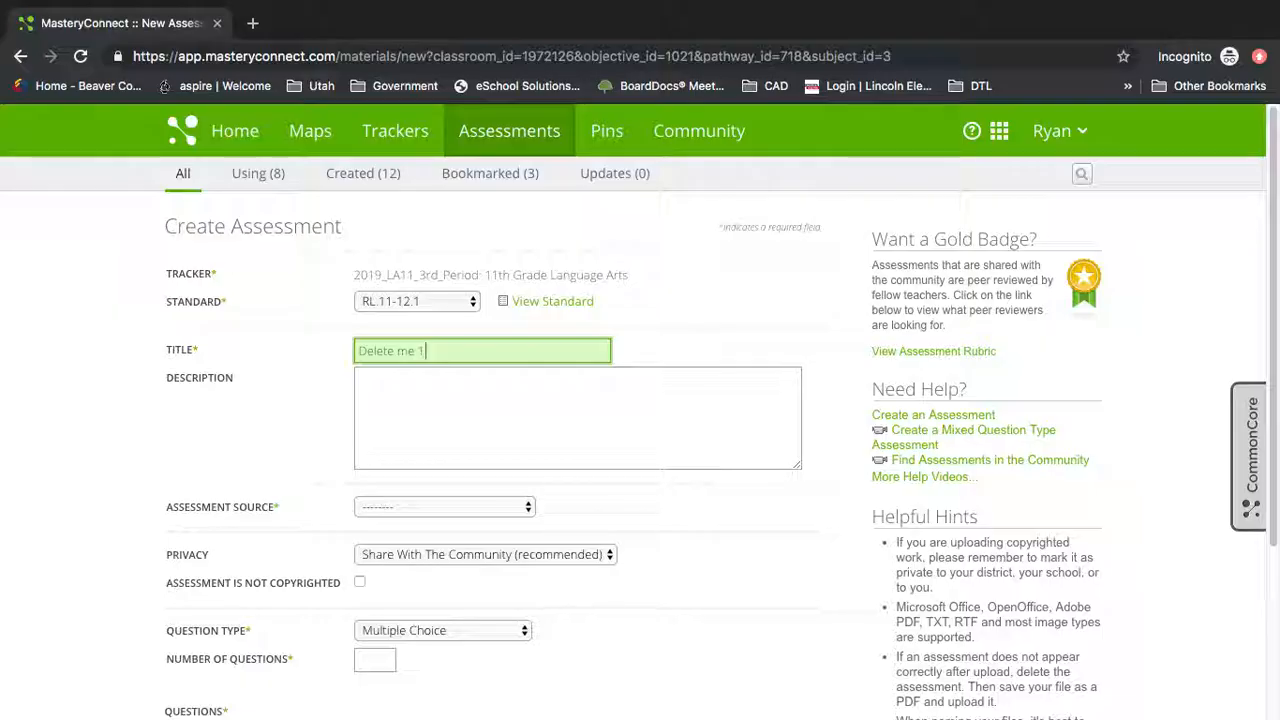
{"action": "left_click", "coordinate": [392, 385]}
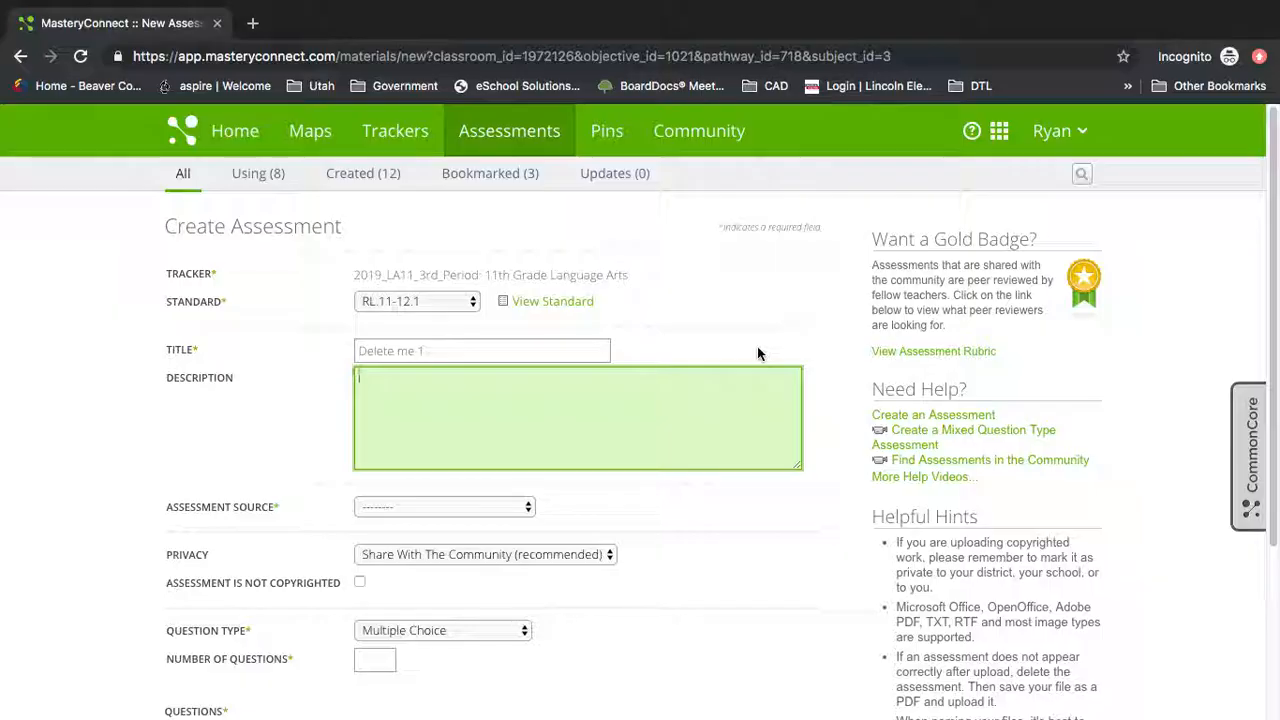
Set the assessment source to Certica Navigate Item Bank
{"action": "scroll", "coordinate": [758, 352], "scroll_direction": "down", "scroll_amount": 1}
{"action": "scroll", "coordinate": [757, 348], "scroll_direction": "down", "scroll_amount": 3}
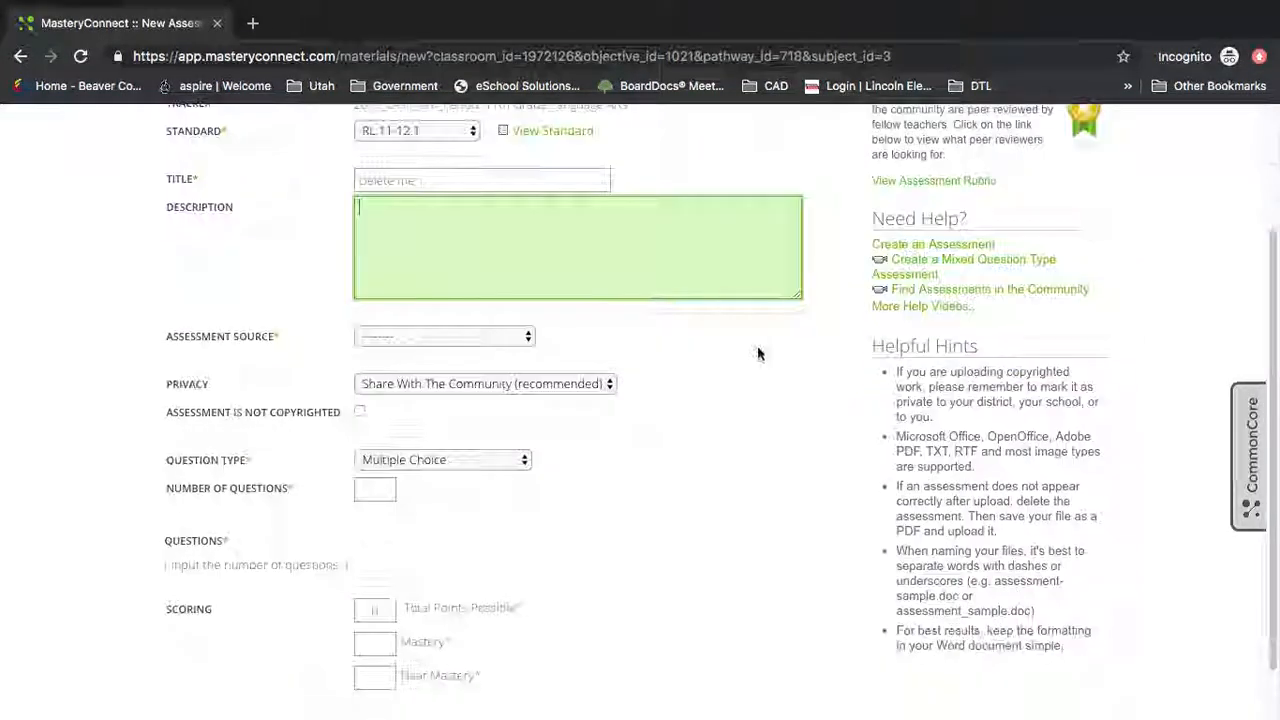
{"action": "left_click", "coordinate": [519, 338]}
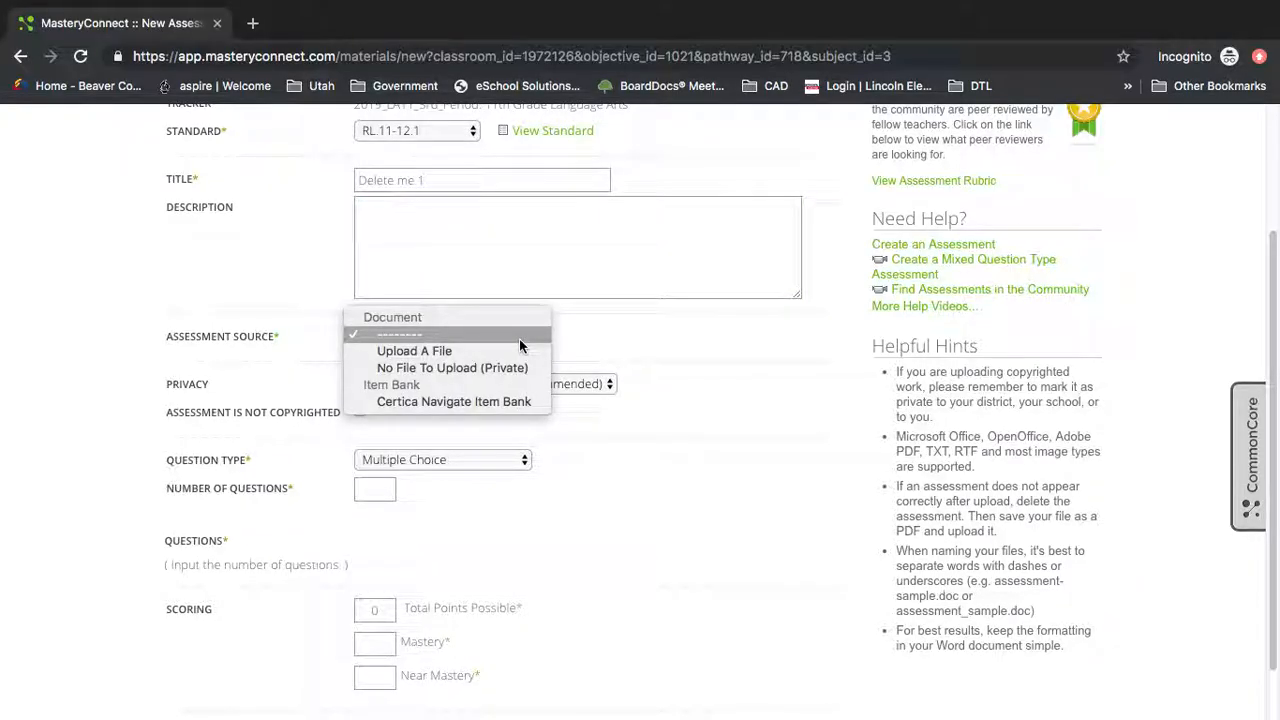
{"action": "left_click", "coordinate": [509, 401]}
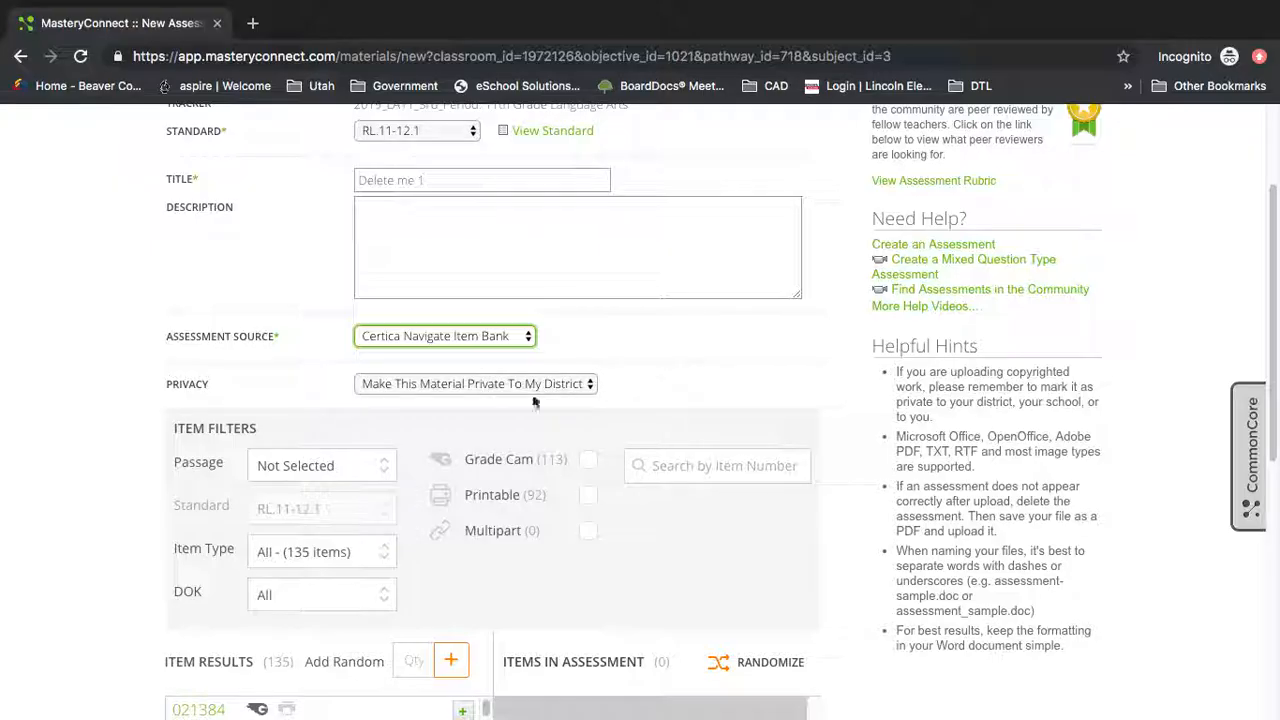
Review the privacy options and choose Make This Material Private To My District
{"action": "left_click", "coordinate": [576, 386]}
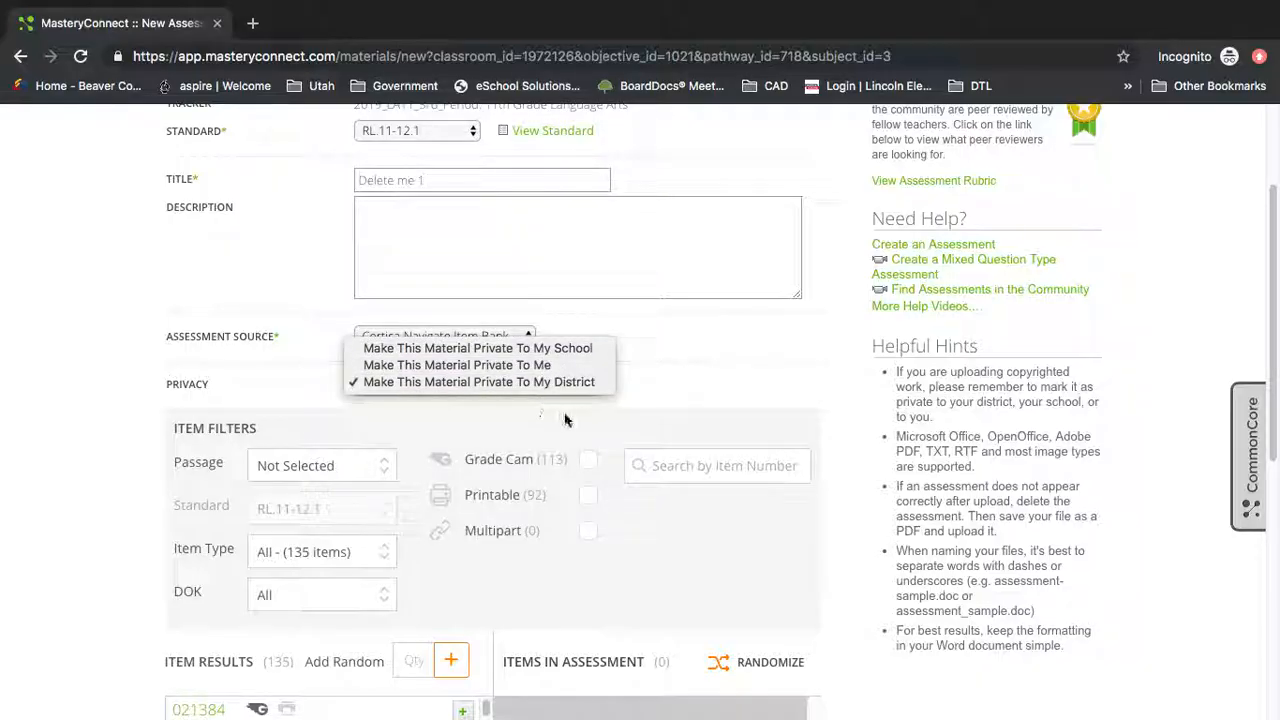
{"action": "left_click", "coordinate": [563, 382]}
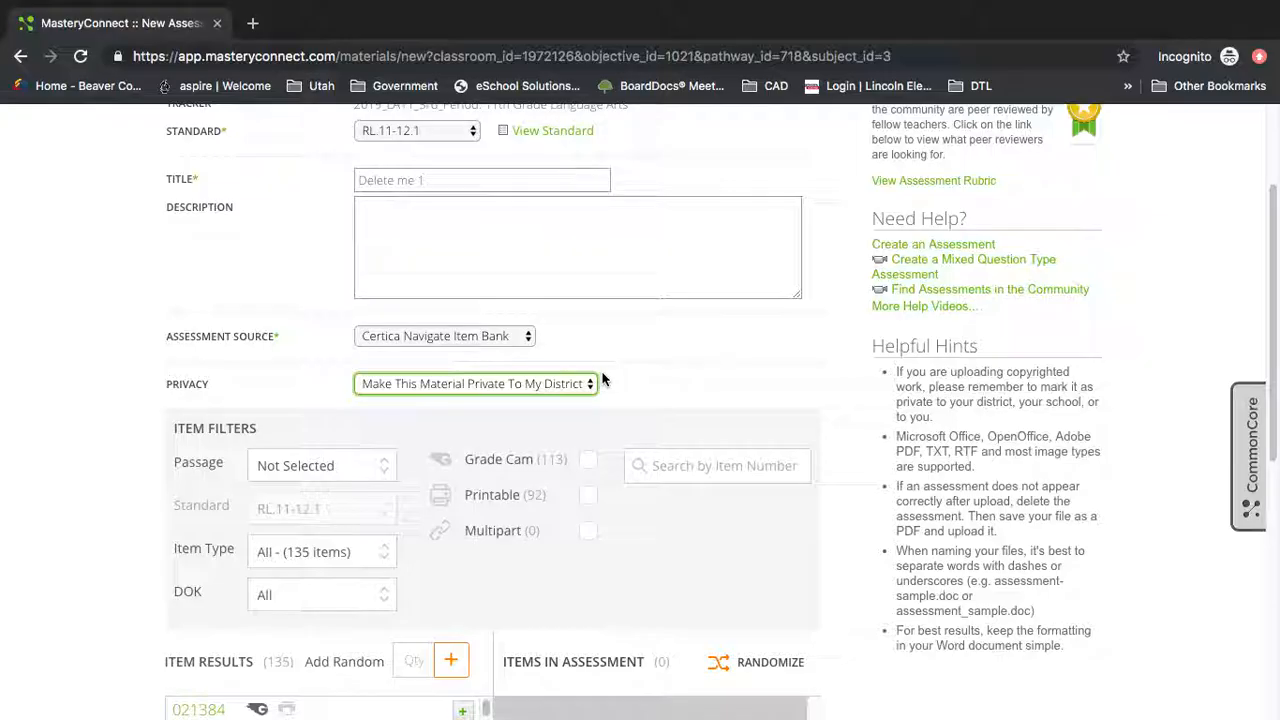
{"action": "scroll", "coordinate": [625, 387], "scroll_direction": "up", "scroll_amount": 1}
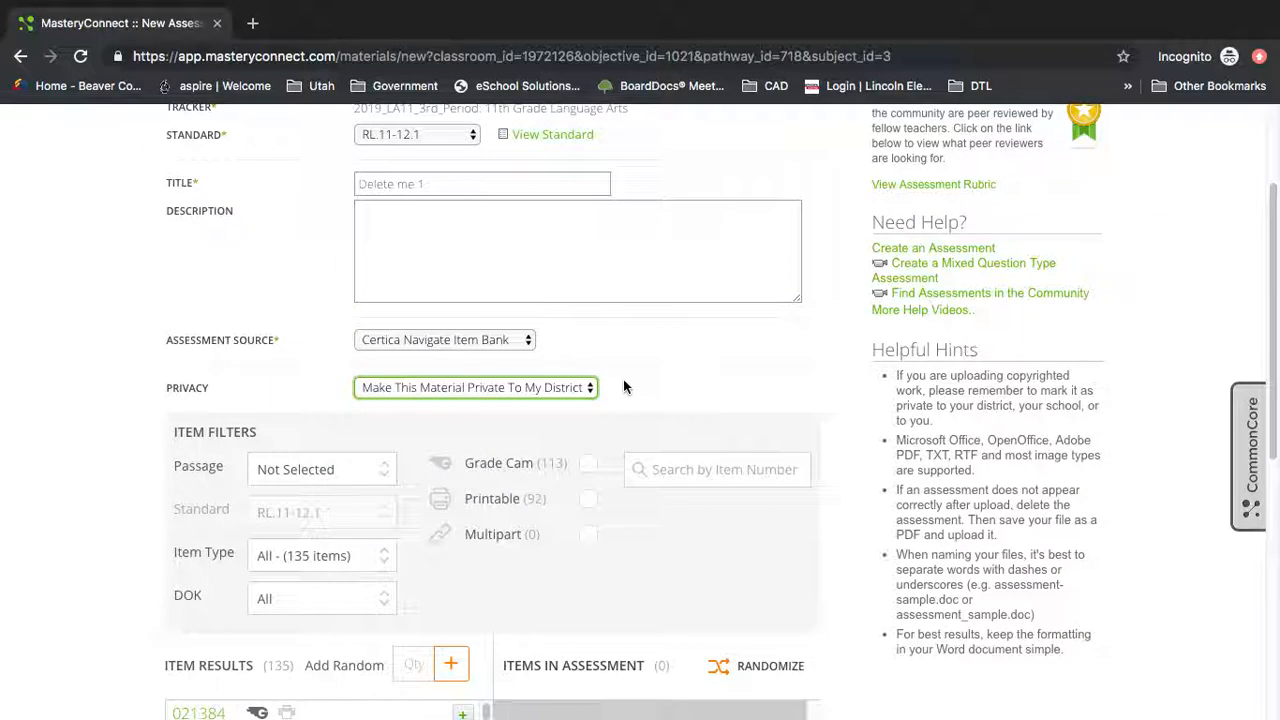
{"action": "scroll", "coordinate": [623, 380], "scroll_direction": "down", "scroll_amount": 3}
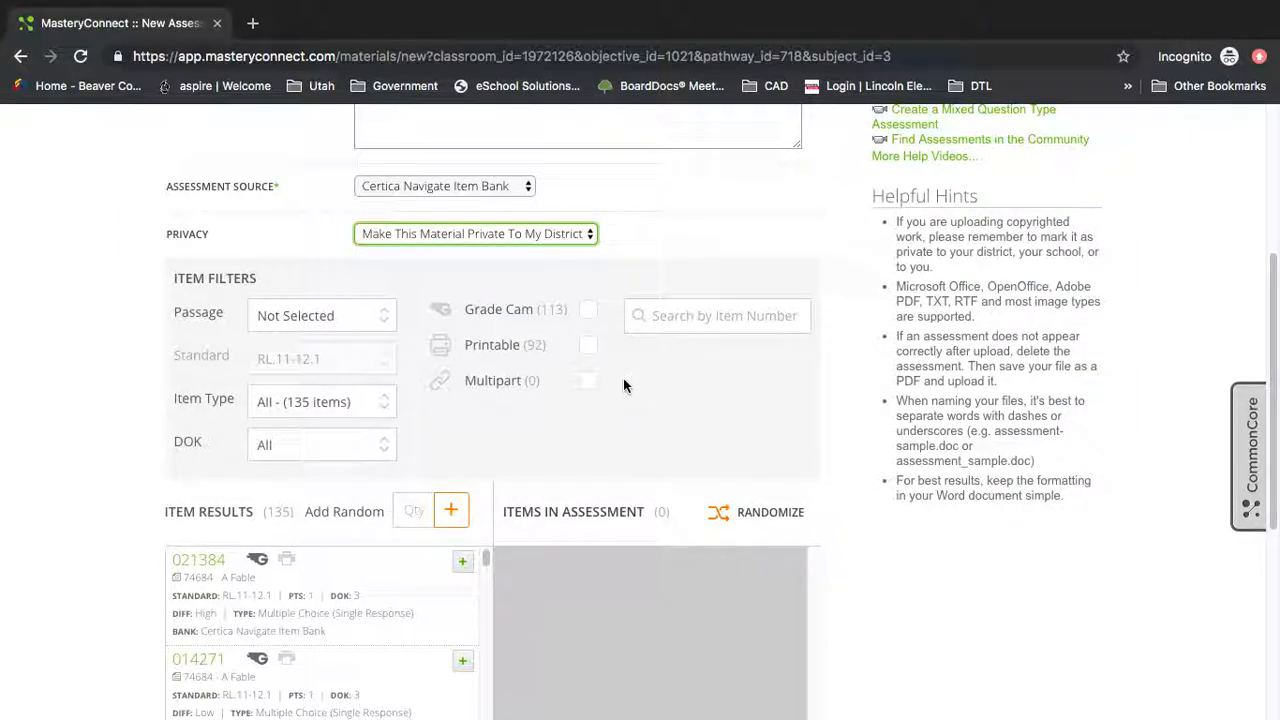
{"action": "scroll", "coordinate": [640, 385], "scroll_direction": "down", "scroll_amount": 1}
Change the assessment's standard to Multi-Standard and choose Certica Navigate Item Bank again as its source
{"action": "scroll", "coordinate": [641, 388], "scroll_direction": "up", "scroll_amount": 6}
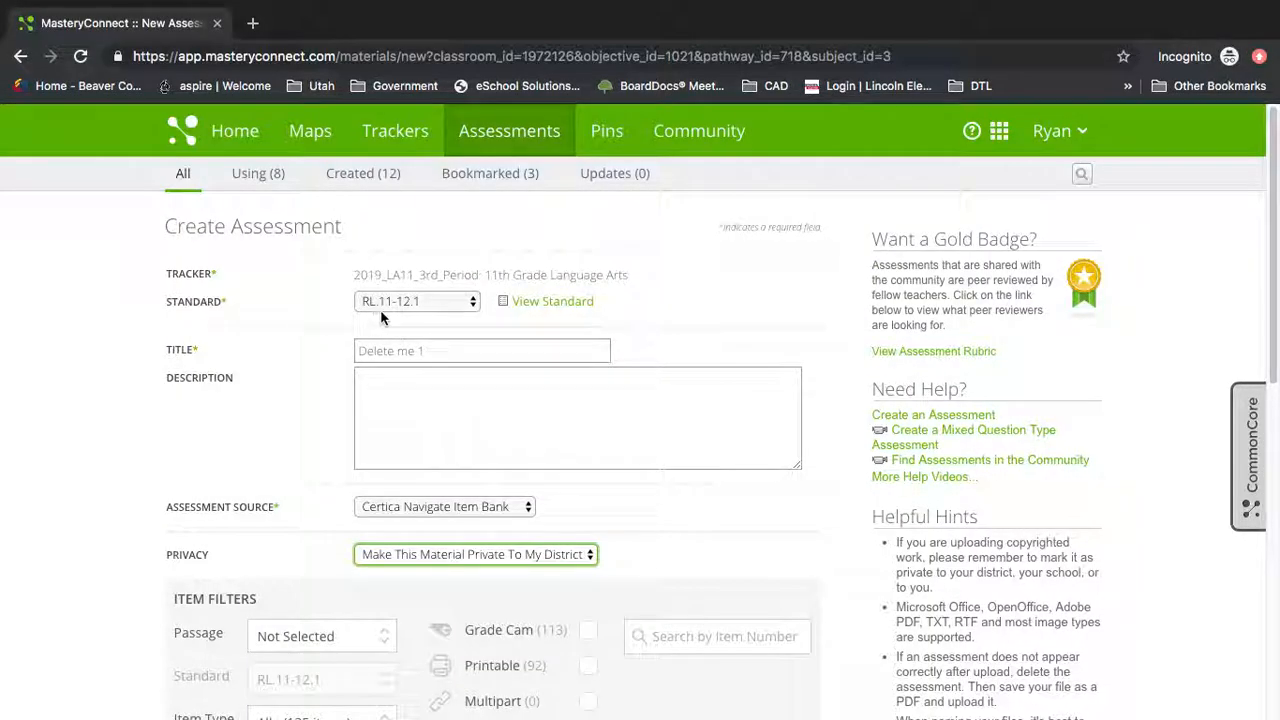
{"action": "left_click", "coordinate": [473, 308]}
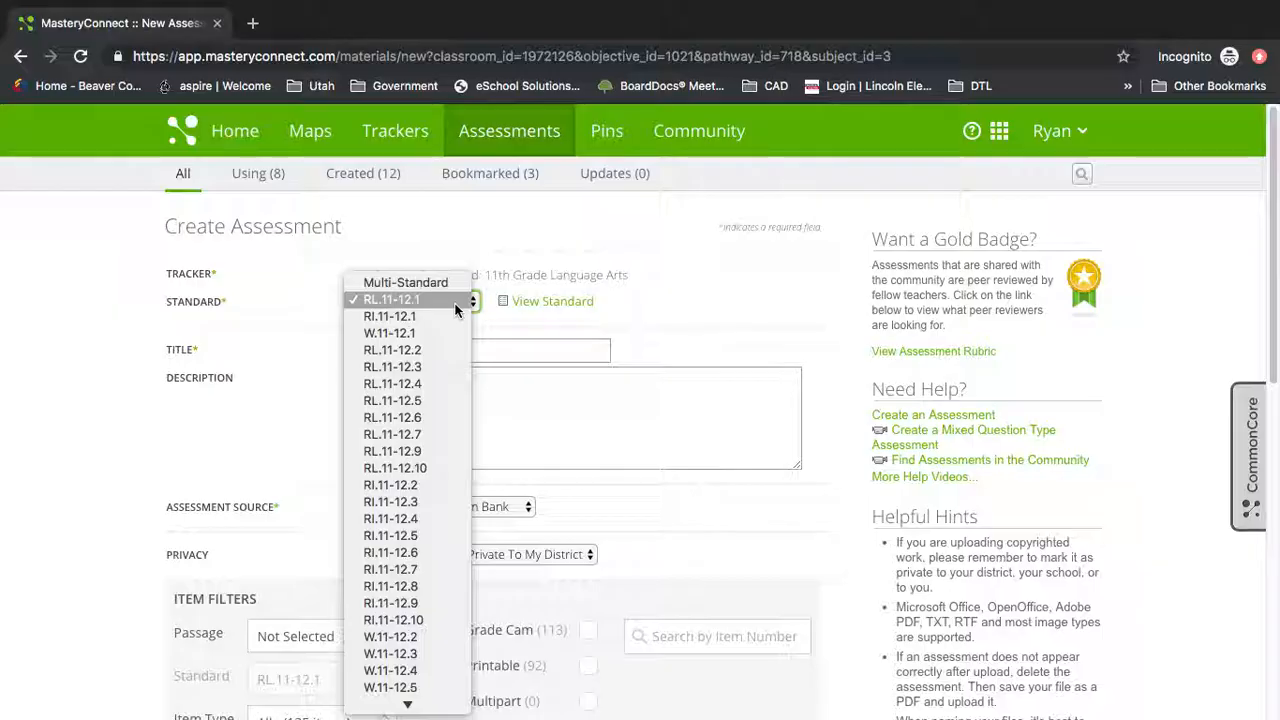
{"action": "left_click", "coordinate": [415, 283]}
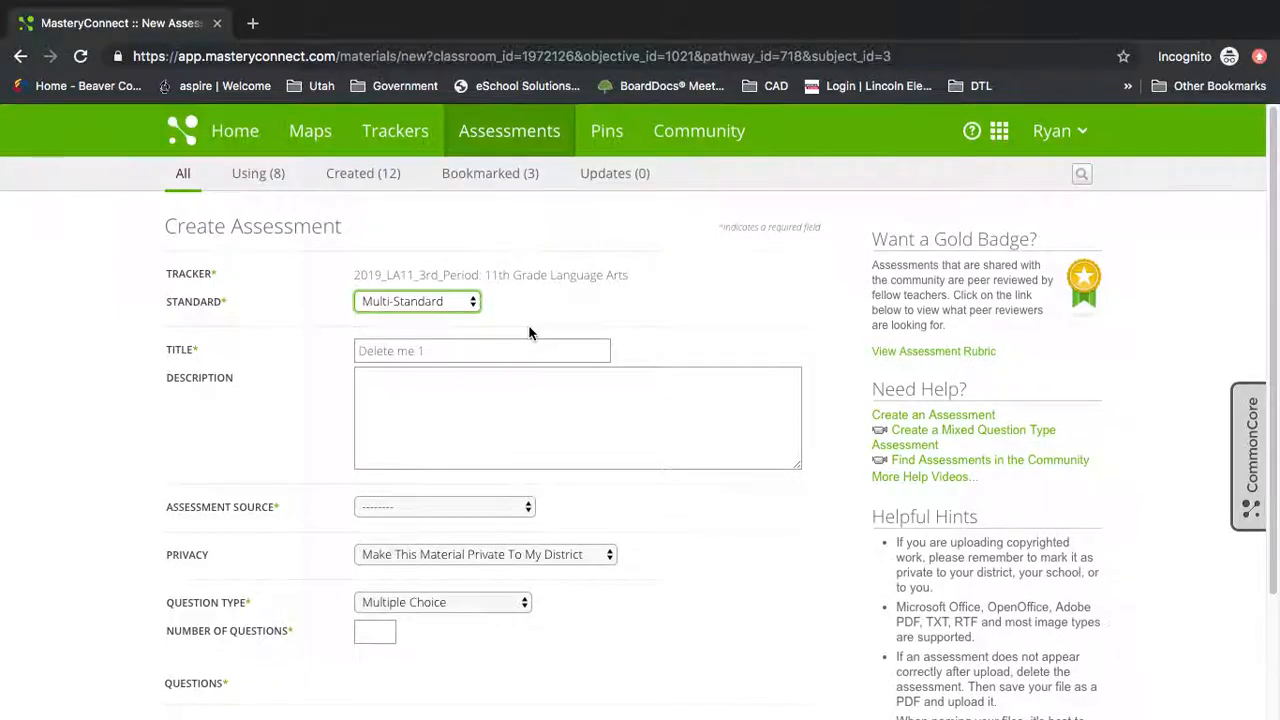
{"action": "scroll", "coordinate": [529, 327], "scroll_direction": "down", "scroll_amount": 2}
{"action": "left_click", "coordinate": [523, 356]}
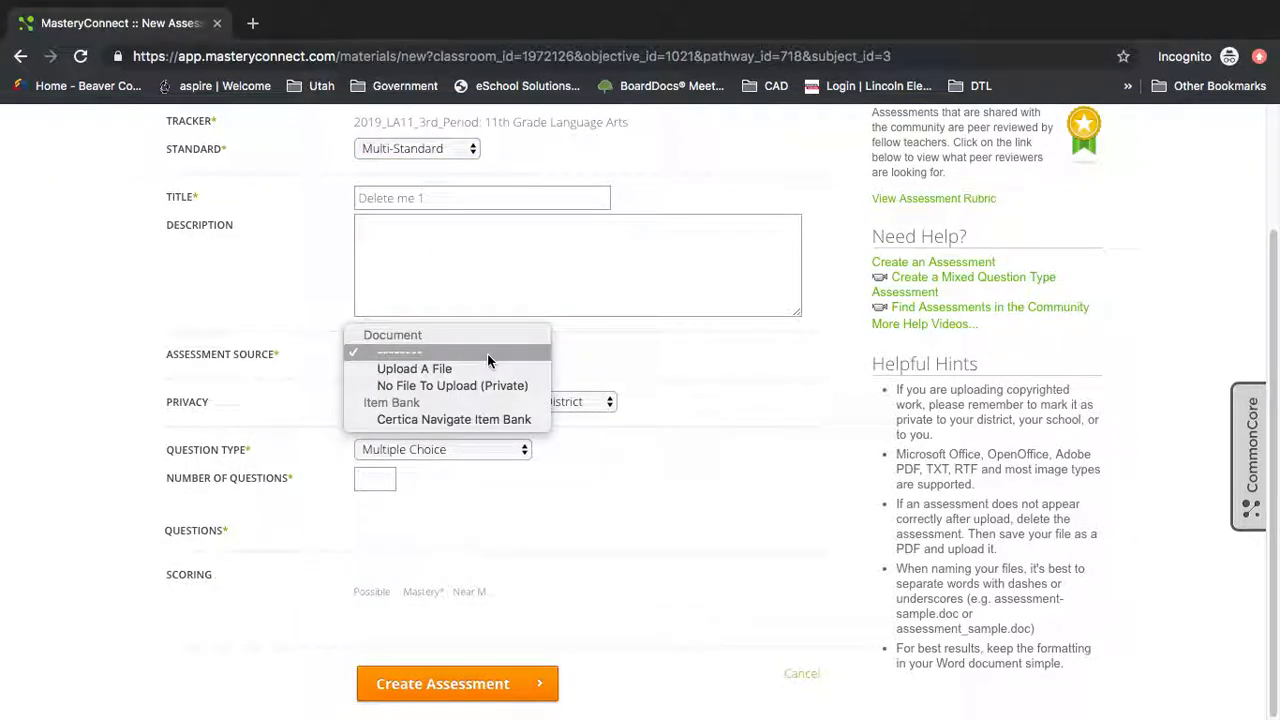
{"action": "left_click", "coordinate": [474, 420]}
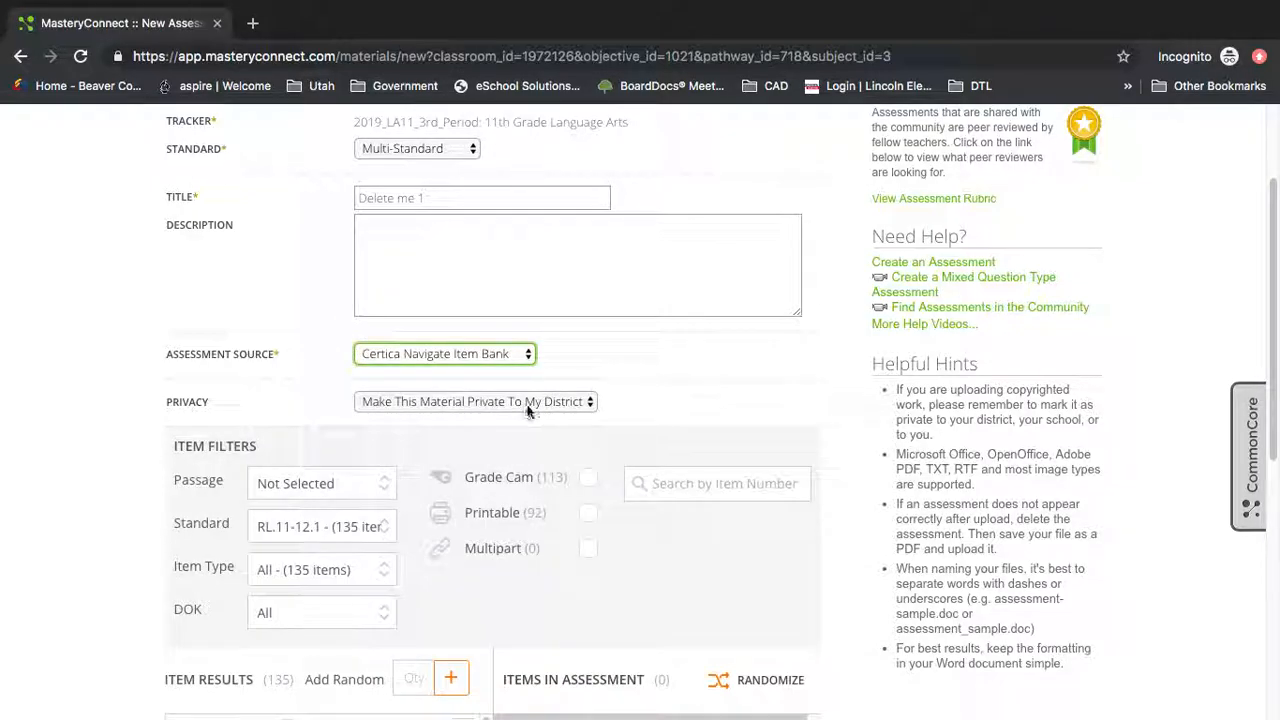
Examine the passage and standard choices in the item filters, leaving the standard filter on RL.11-12.1
{"action": "scroll", "coordinate": [590, 402], "scroll_direction": "down", "scroll_amount": 5}
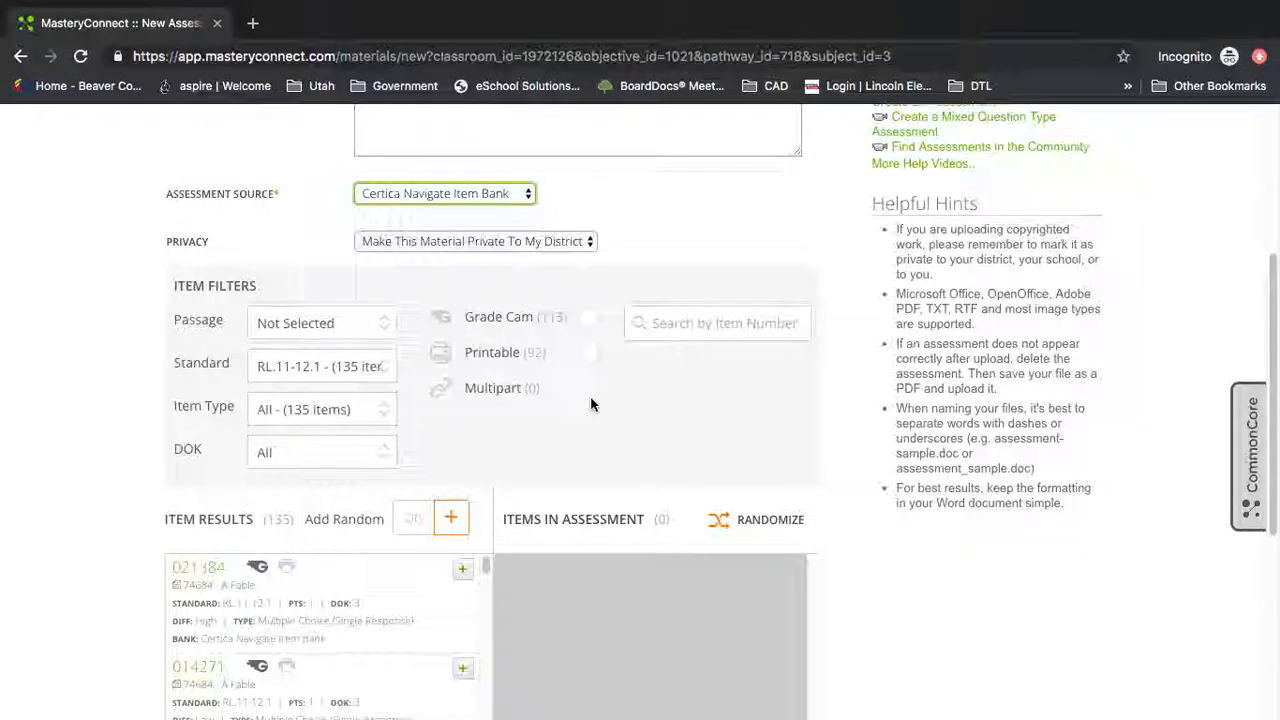
{"action": "left_click", "coordinate": [383, 305]}
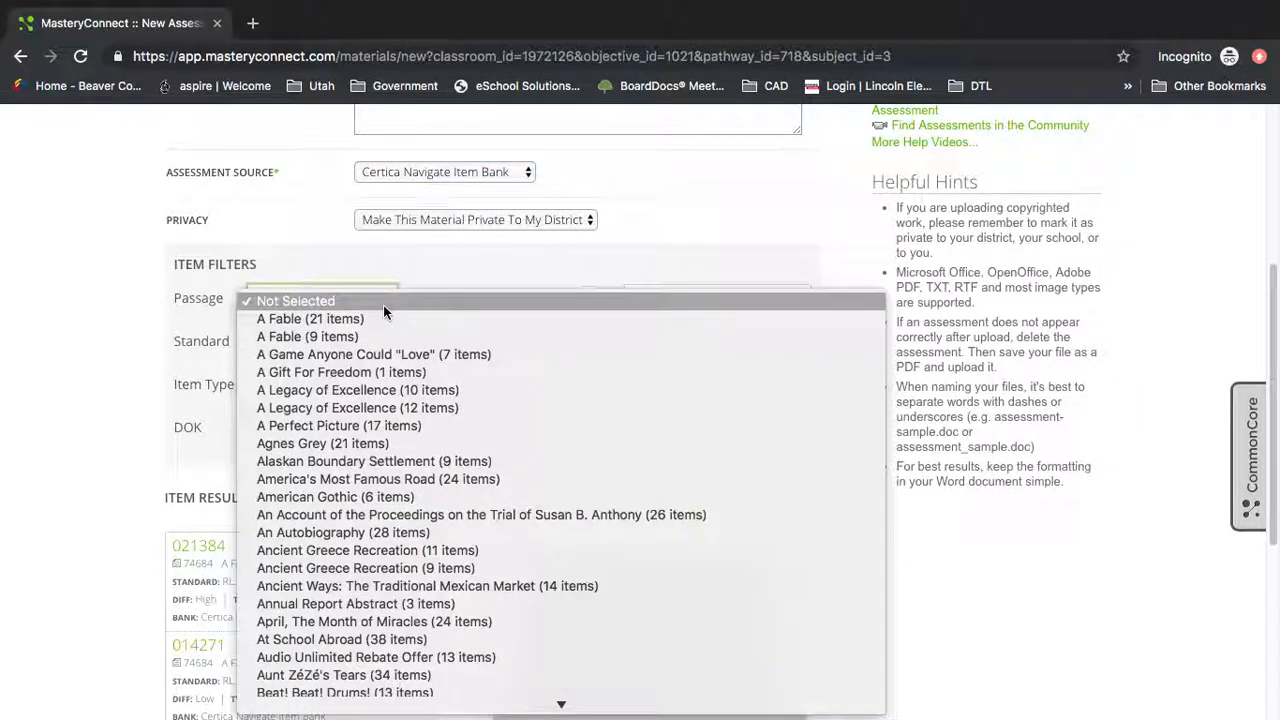
{"action": "left_click", "coordinate": [352, 272]}
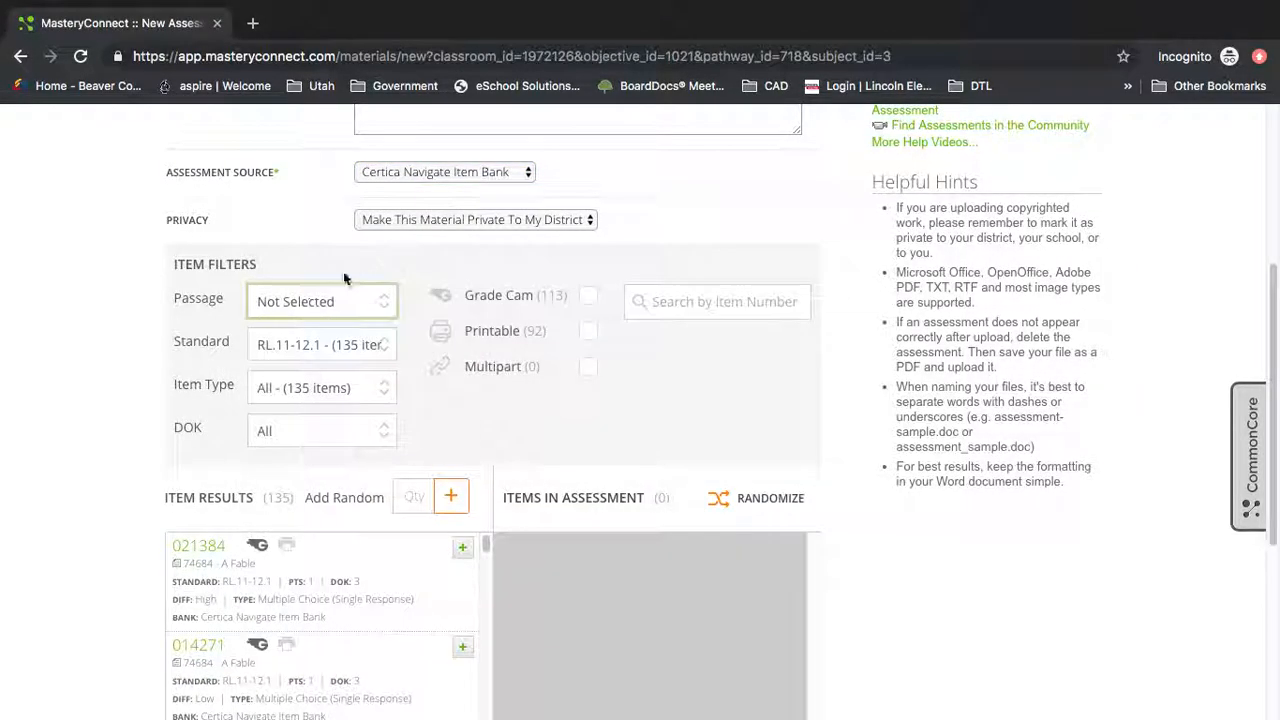
{"action": "left_click", "coordinate": [377, 354]}
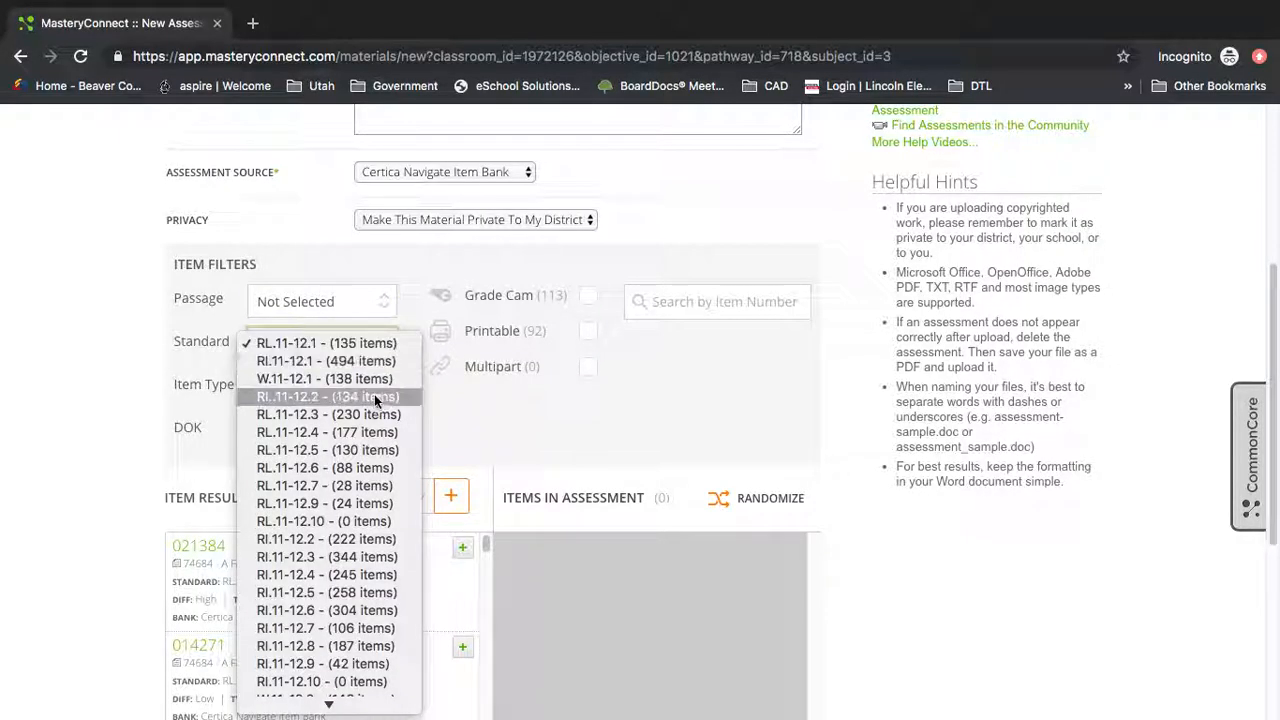
{"action": "scroll", "coordinate": [370, 496], "scroll_direction": "down", "scroll_amount": 5}
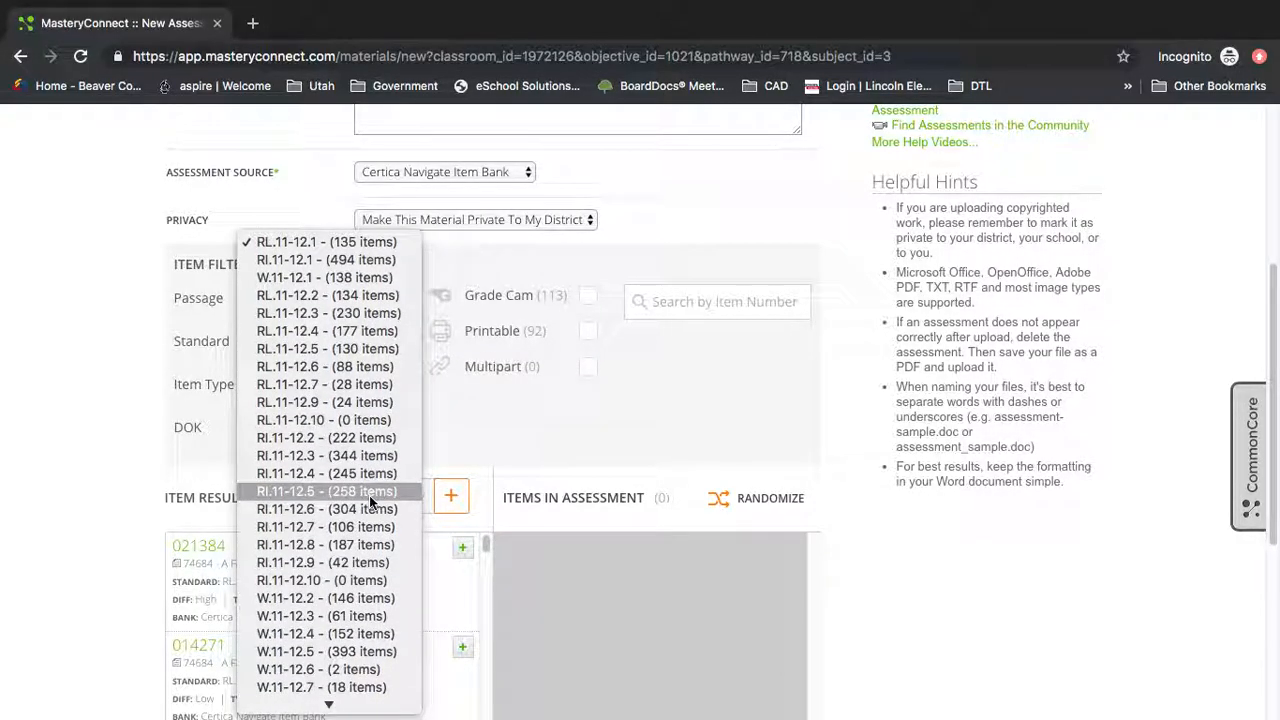
{"action": "left_click", "coordinate": [375, 249]}
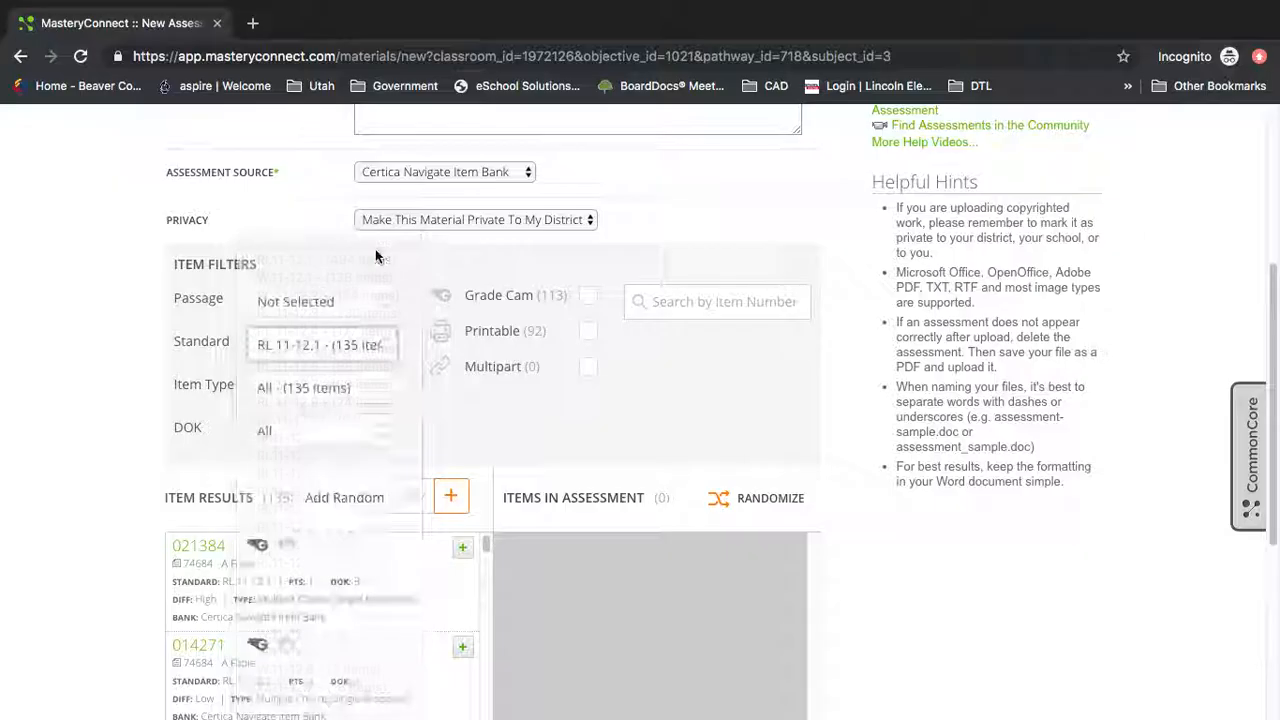
Filter the item bank by the 40-item passage From The Declaration of Independence
{"action": "left_click", "coordinate": [371, 302]}
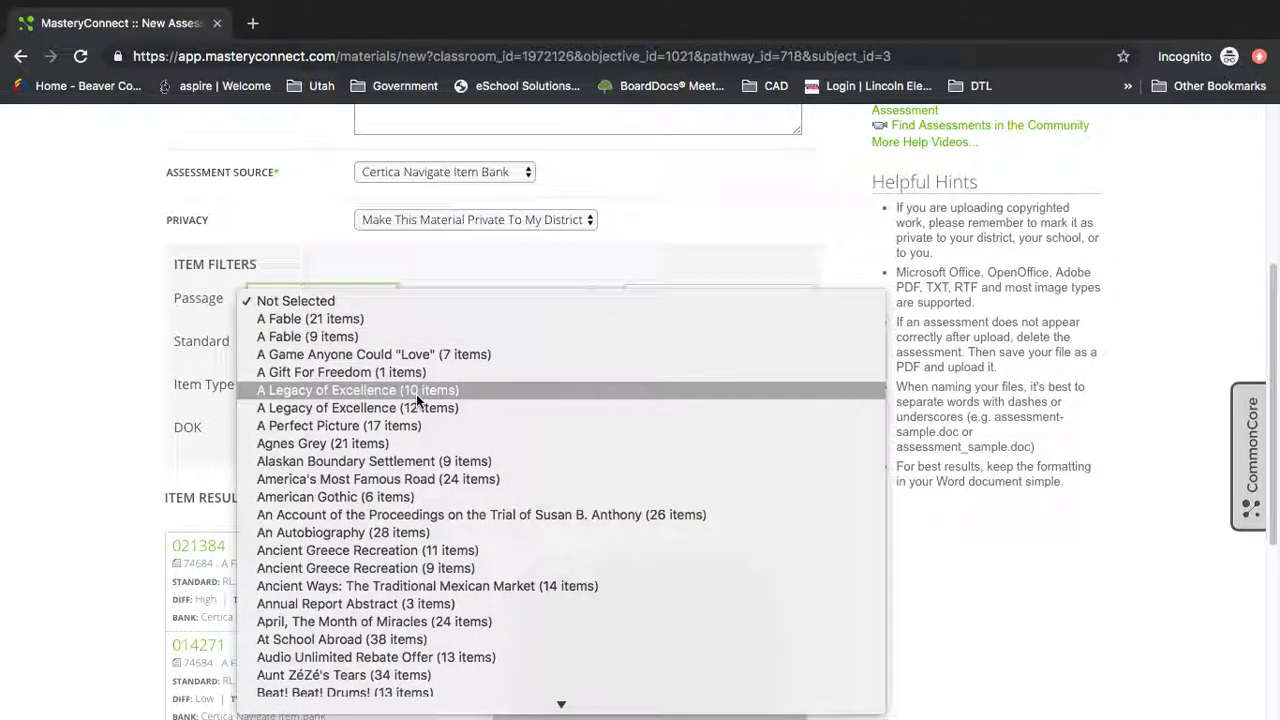
{"action": "scroll", "coordinate": [416, 394], "scroll_direction": "down", "scroll_amount": 5}
{"action": "scroll", "coordinate": [416, 394], "scroll_direction": "down", "scroll_amount": 9}
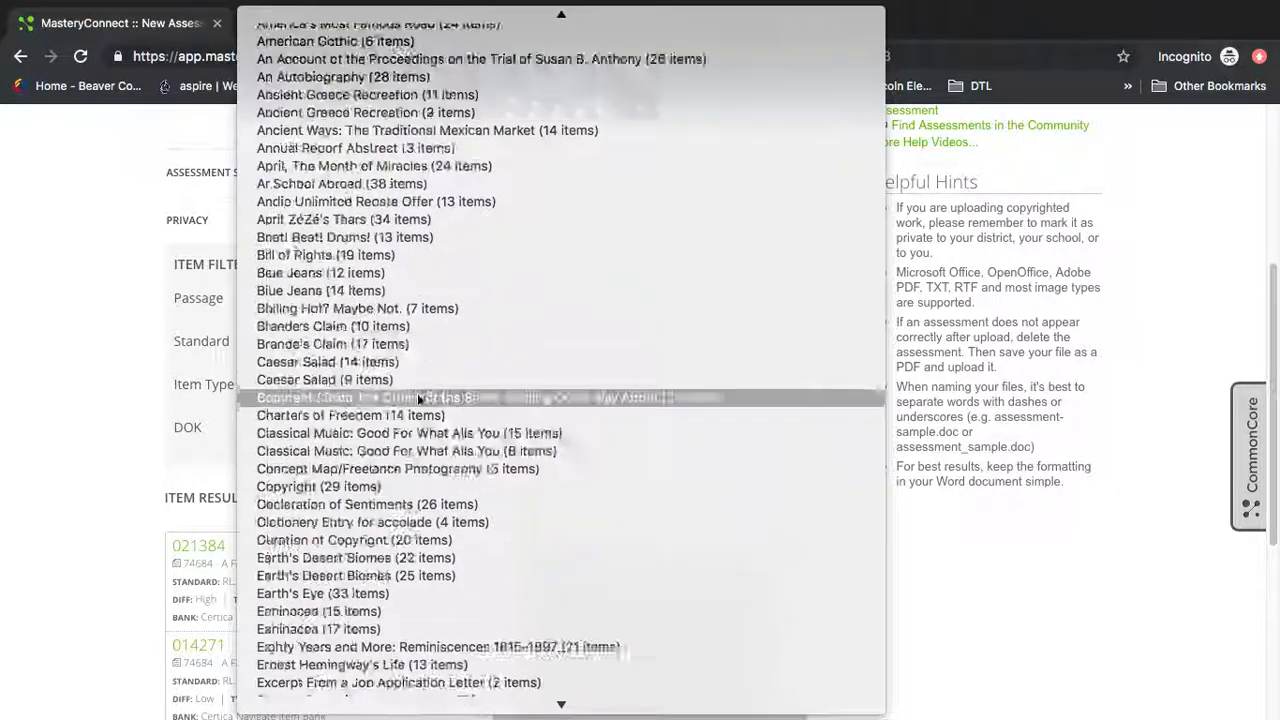
{"action": "scroll", "coordinate": [416, 395], "scroll_direction": "down", "scroll_amount": 7}
{"action": "scroll", "coordinate": [416, 395], "scroll_direction": "down", "scroll_amount": 2}
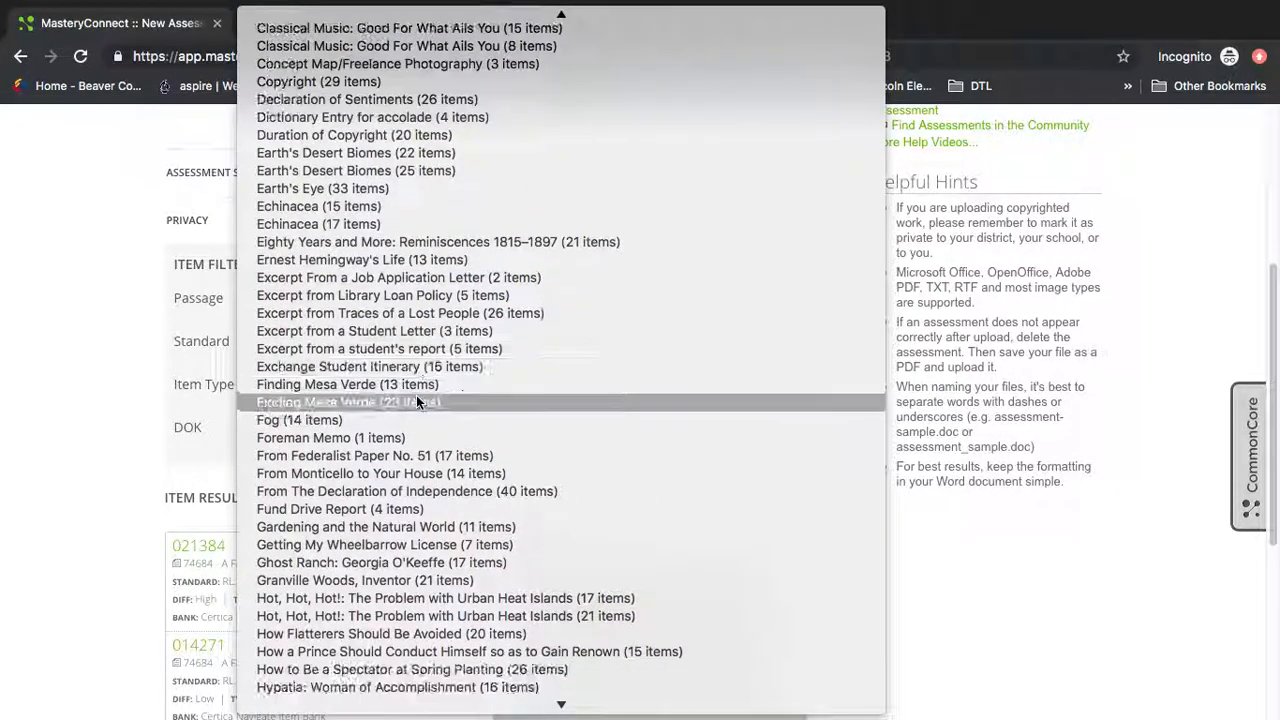
{"action": "scroll", "coordinate": [416, 395], "scroll_direction": "down", "scroll_amount": 2}
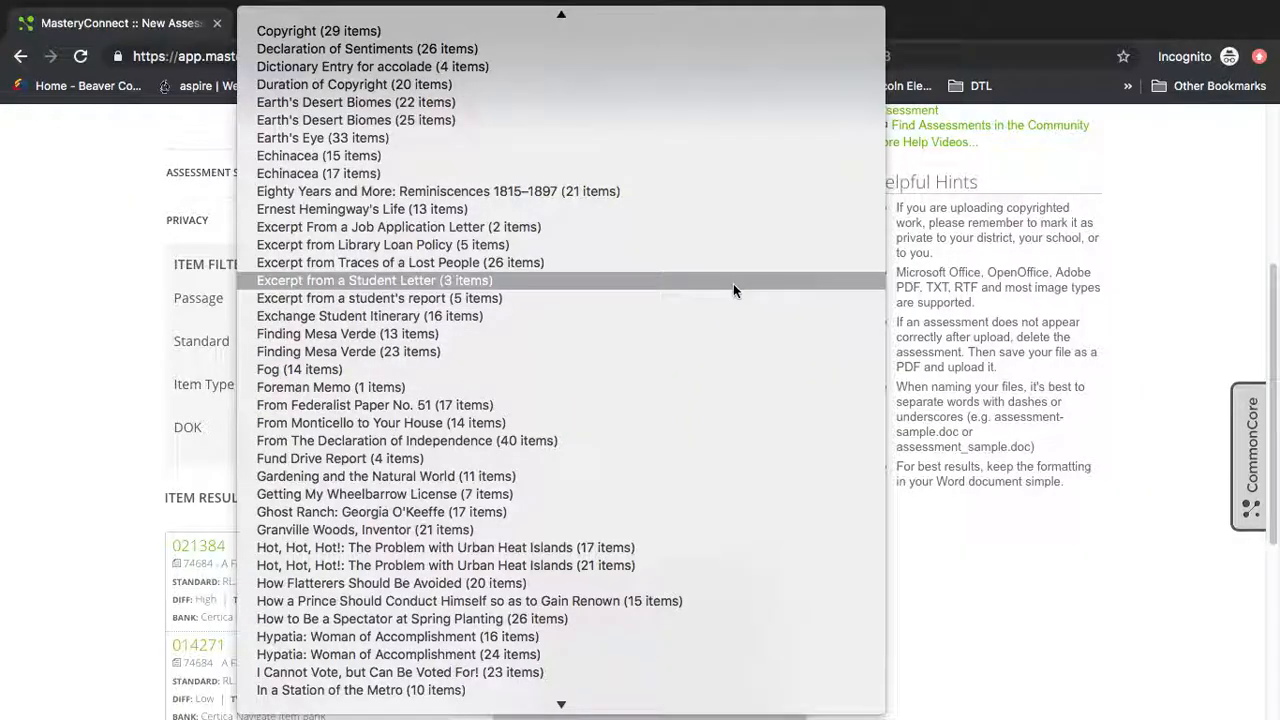
{"action": "left_click", "coordinate": [399, 444]}
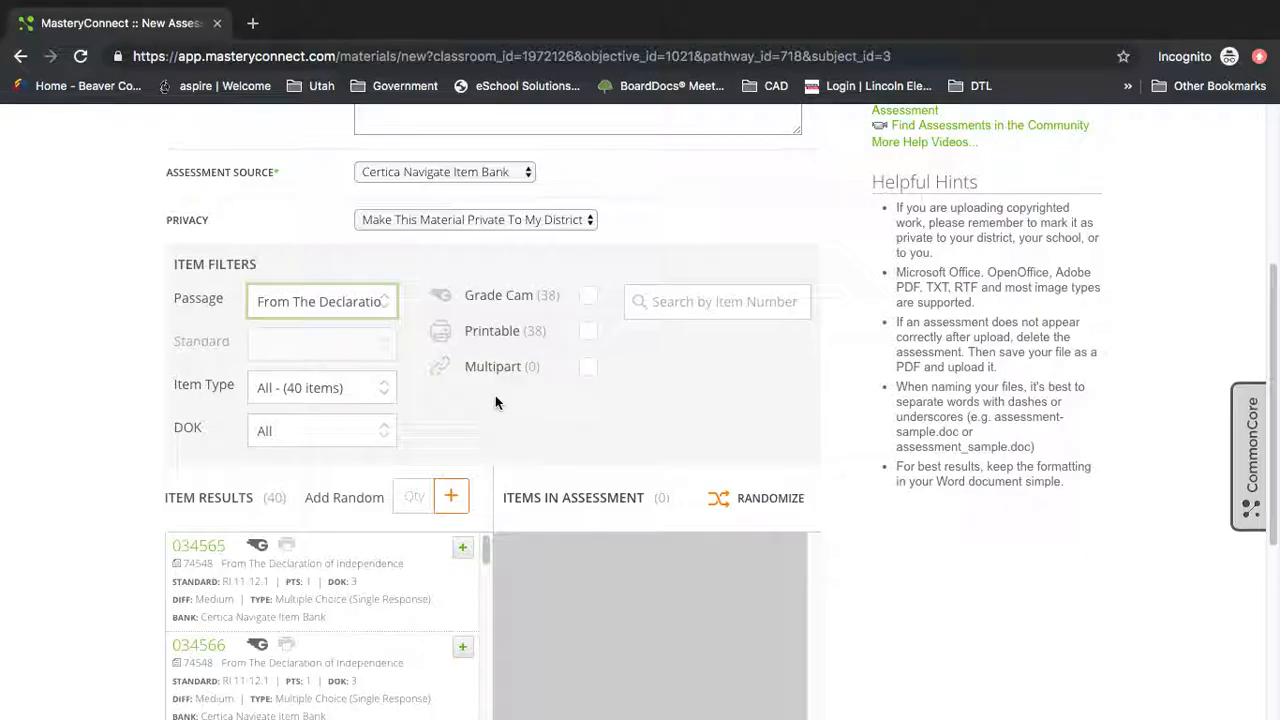
Examine the passage's item results for their standards, points, DOK levels, difficulty and question types
{"action": "scroll", "coordinate": [495, 395], "scroll_direction": "down", "scroll_amount": 2}
{"action": "scroll", "coordinate": [495, 400], "scroll_direction": "down", "scroll_amount": 4}
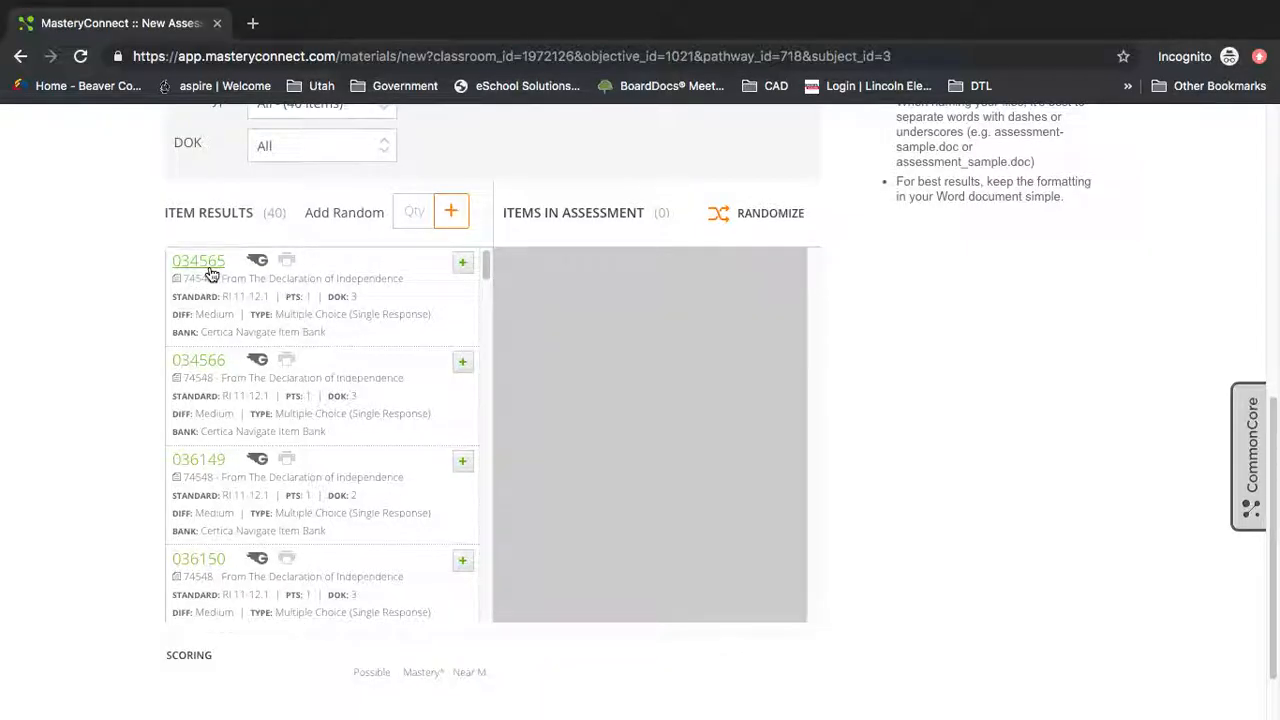
{"action": "scroll", "coordinate": [209, 275], "scroll_direction": "down", "scroll_amount": 1}
{"action": "scroll", "coordinate": [209, 275], "scroll_direction": "down", "scroll_amount": 2}
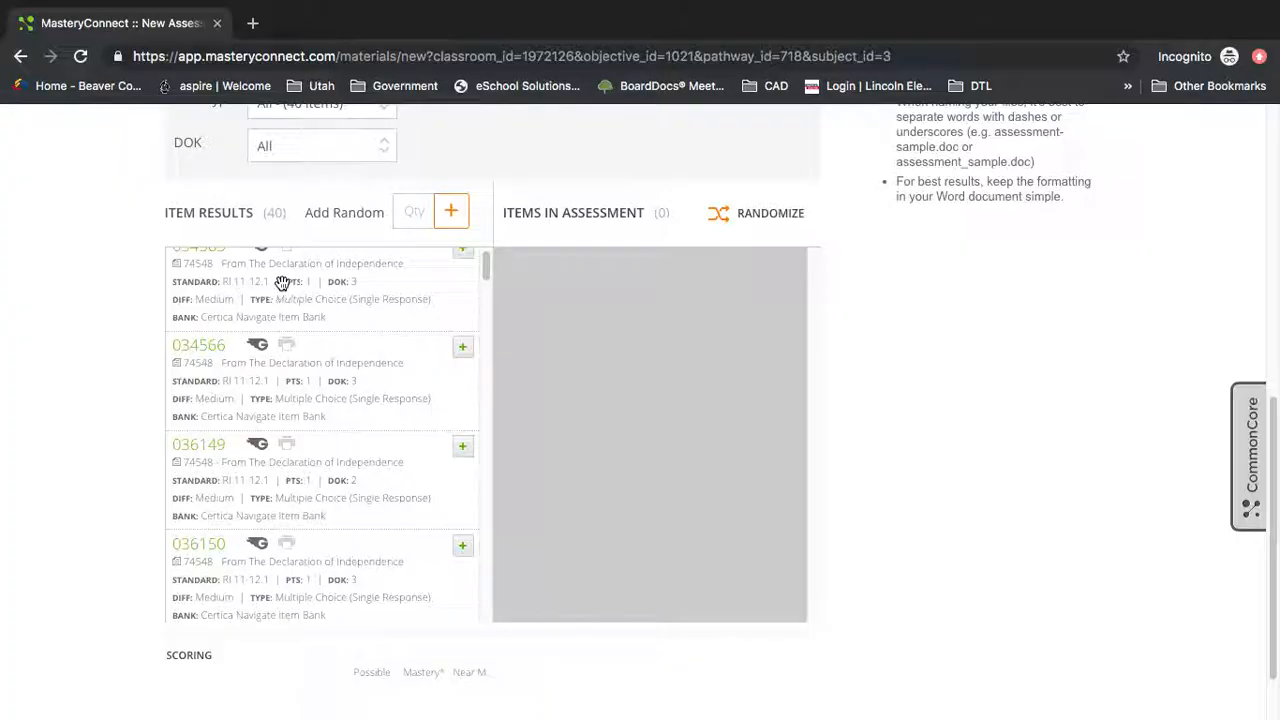
{"action": "scroll", "coordinate": [429, 401], "scroll_direction": "down", "scroll_amount": 1}
{"action": "scroll", "coordinate": [429, 401], "scroll_direction": "down", "scroll_amount": 2}
{"action": "scroll", "coordinate": [429, 401], "scroll_direction": "down", "scroll_amount": 5}
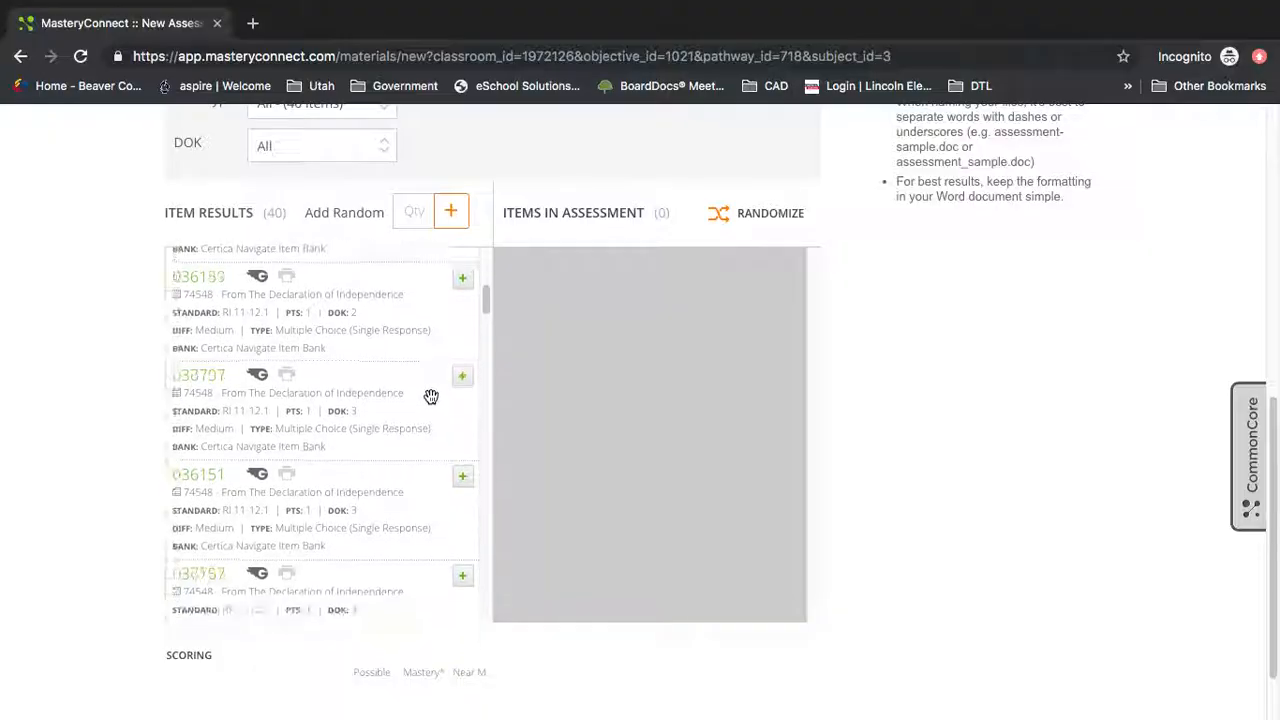
{"action": "scroll", "coordinate": [391, 420], "scroll_direction": "up", "scroll_amount": 8}
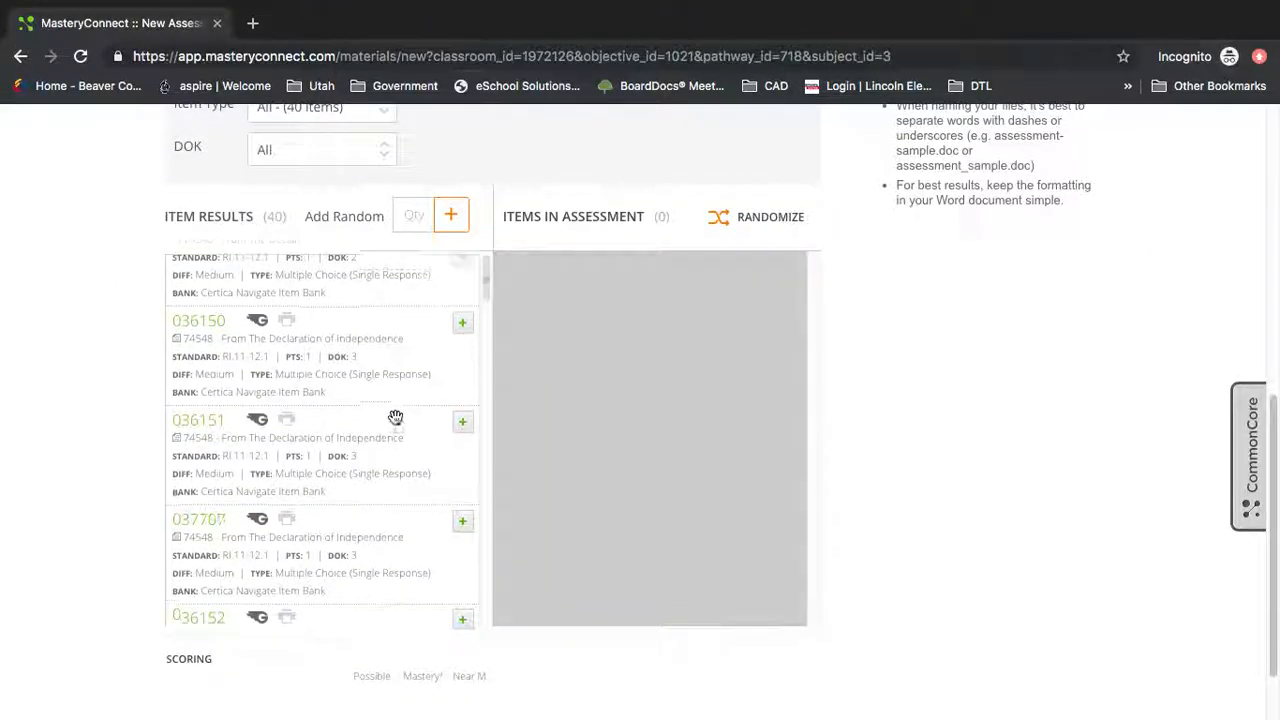
Add 10 random items from the passage results to the assessment
{"action": "left_click", "coordinate": [409, 218]}
{"action": "type", "text": "10"}
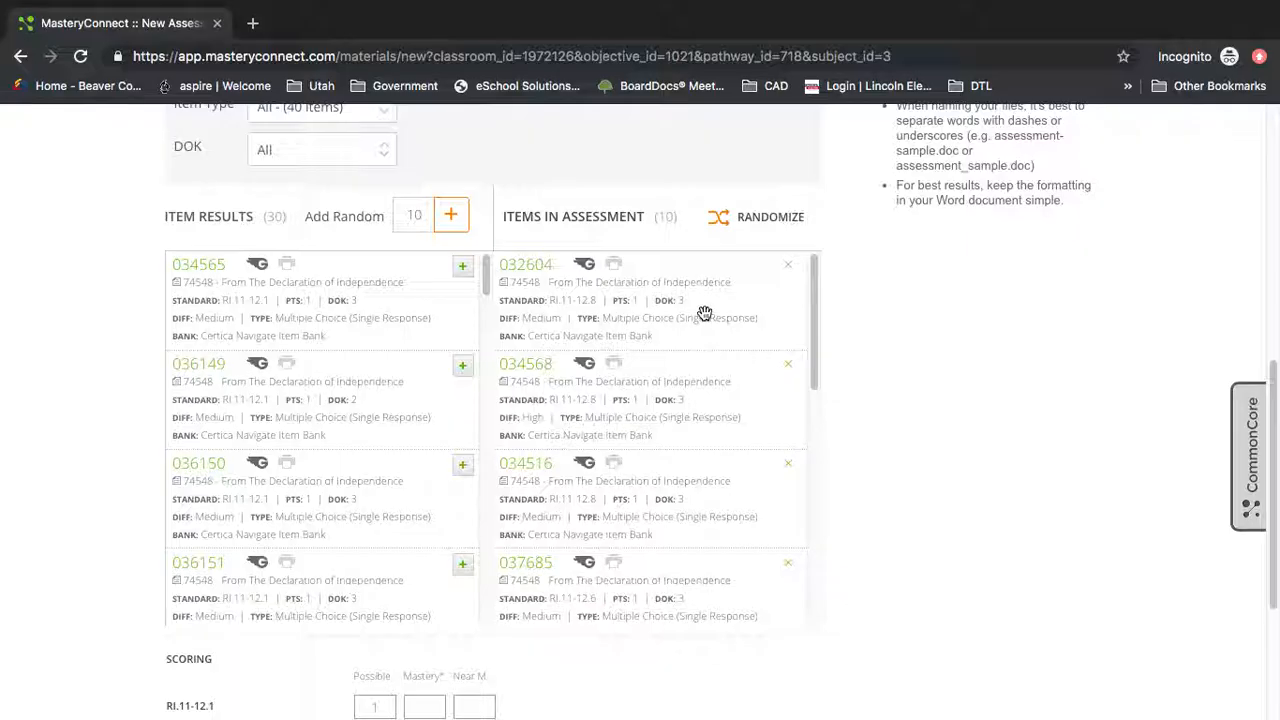
{"action": "scroll", "coordinate": [727, 345], "scroll_direction": "up", "scroll_amount": 2}
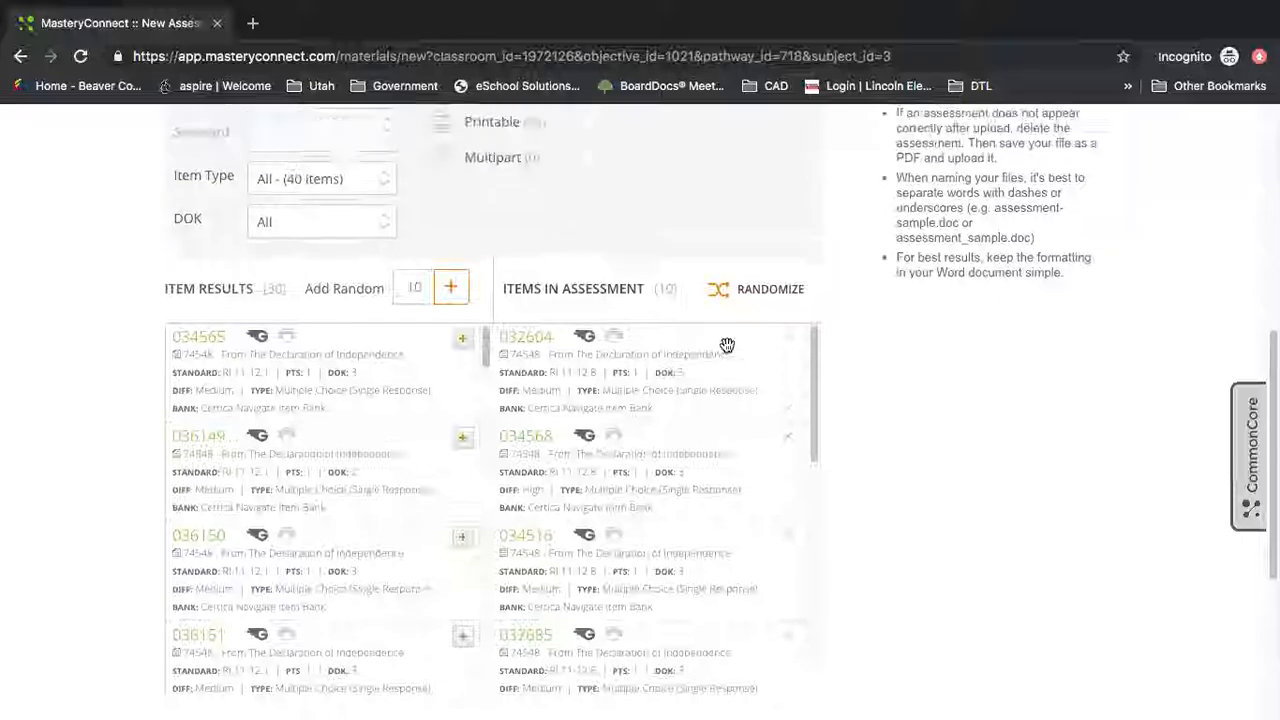
Score RI.11-12.1 with mastery 1 and near mastery 0, and RI.11-12.3 with mastery 2 and near mastery 1
{"action": "scroll", "coordinate": [725, 346], "scroll_direction": "down", "scroll_amount": 4}
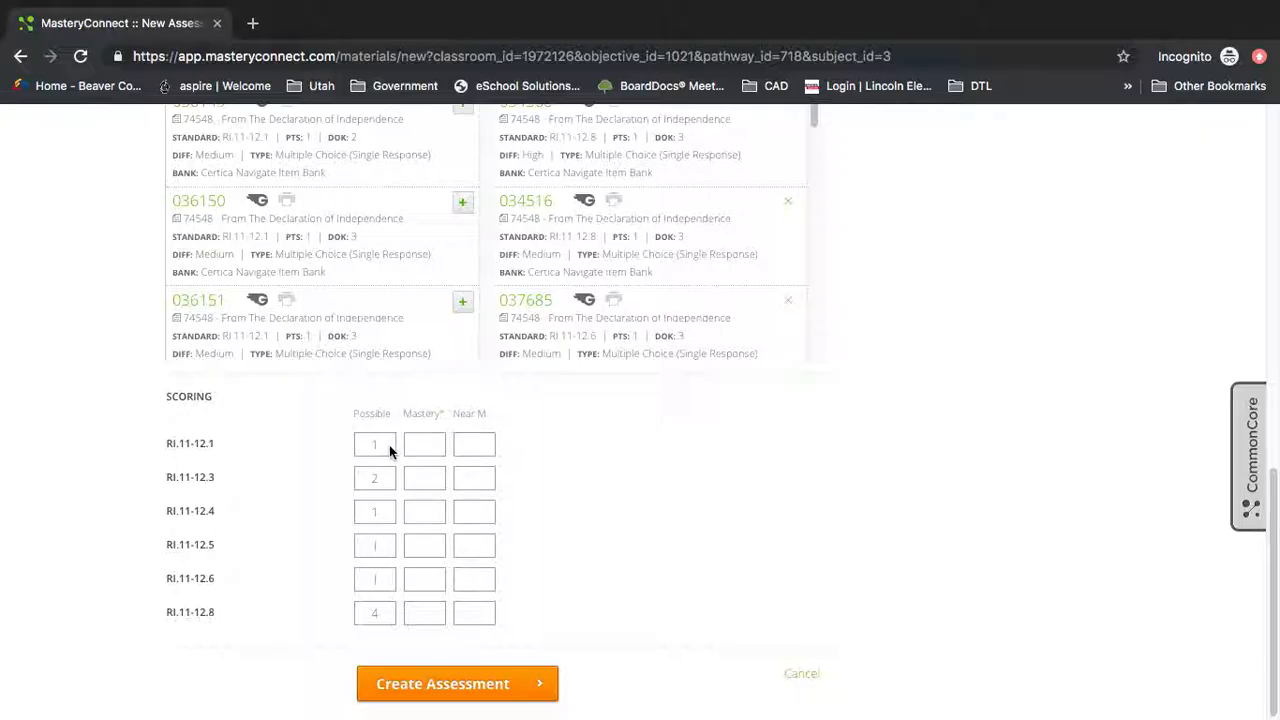
{"action": "left_click", "coordinate": [433, 445]}
{"action": "type", "text": "1"}
{"action": "left_click", "coordinate": [467, 444]}
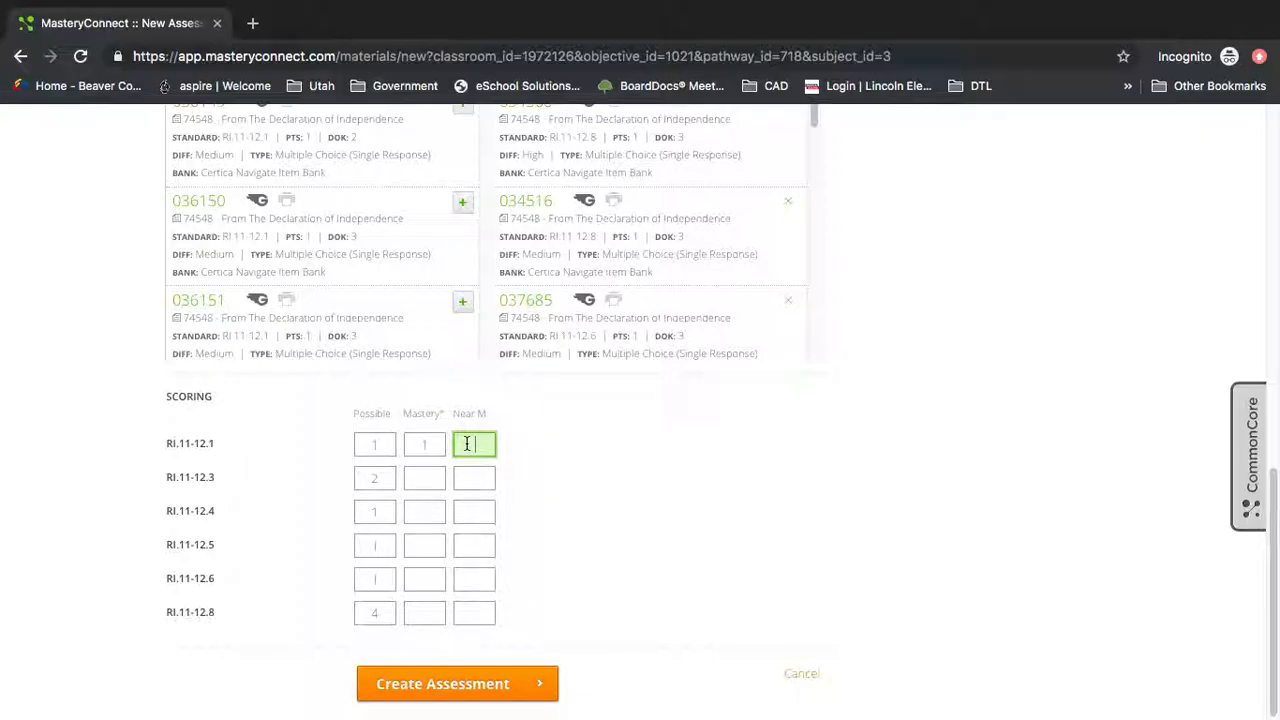
{"action": "type", "text": "0"}
{"action": "left_click", "coordinate": [424, 480]}
{"action": "type", "text": "2"}
{"action": "left_click", "coordinate": [460, 483]}
{"action": "type", "text": "1"}
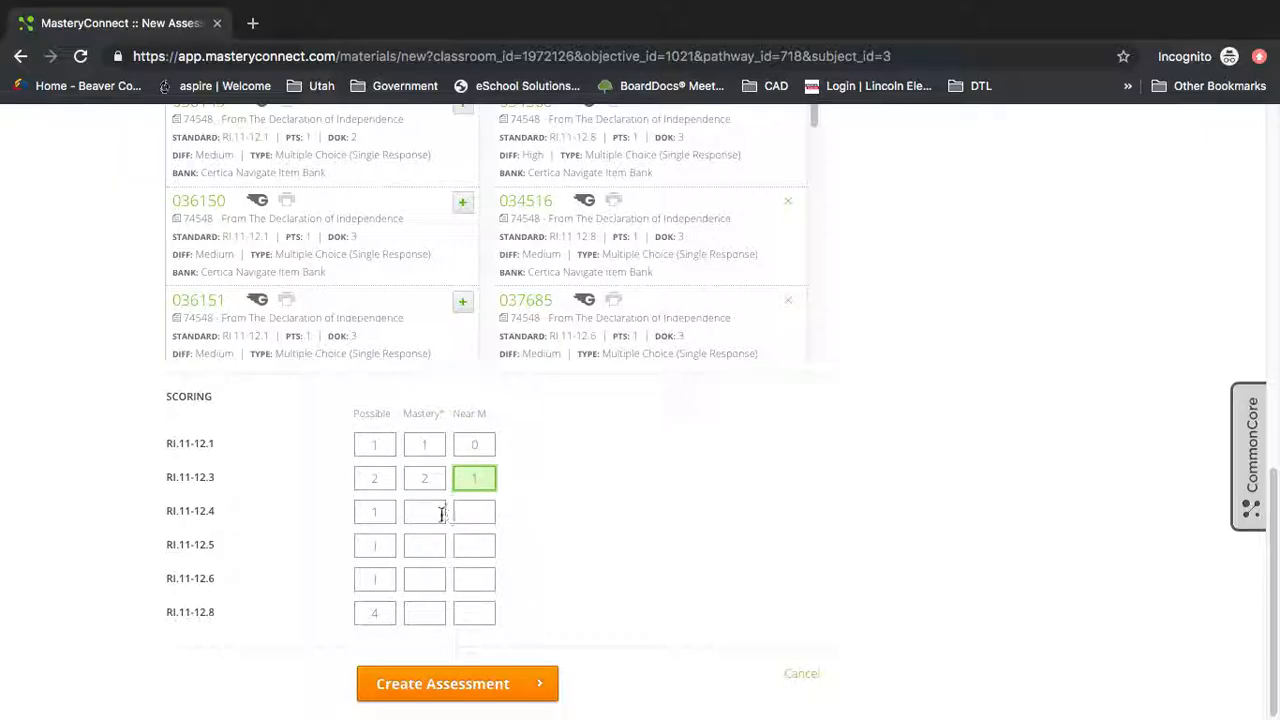
Set mastery to 1 and near mastery to 0 for each of RI.11-12.4, RI.11-12.5 and RI.11-12.6
{"action": "left_click", "coordinate": [439, 514]}
{"action": "type", "text": "1"}
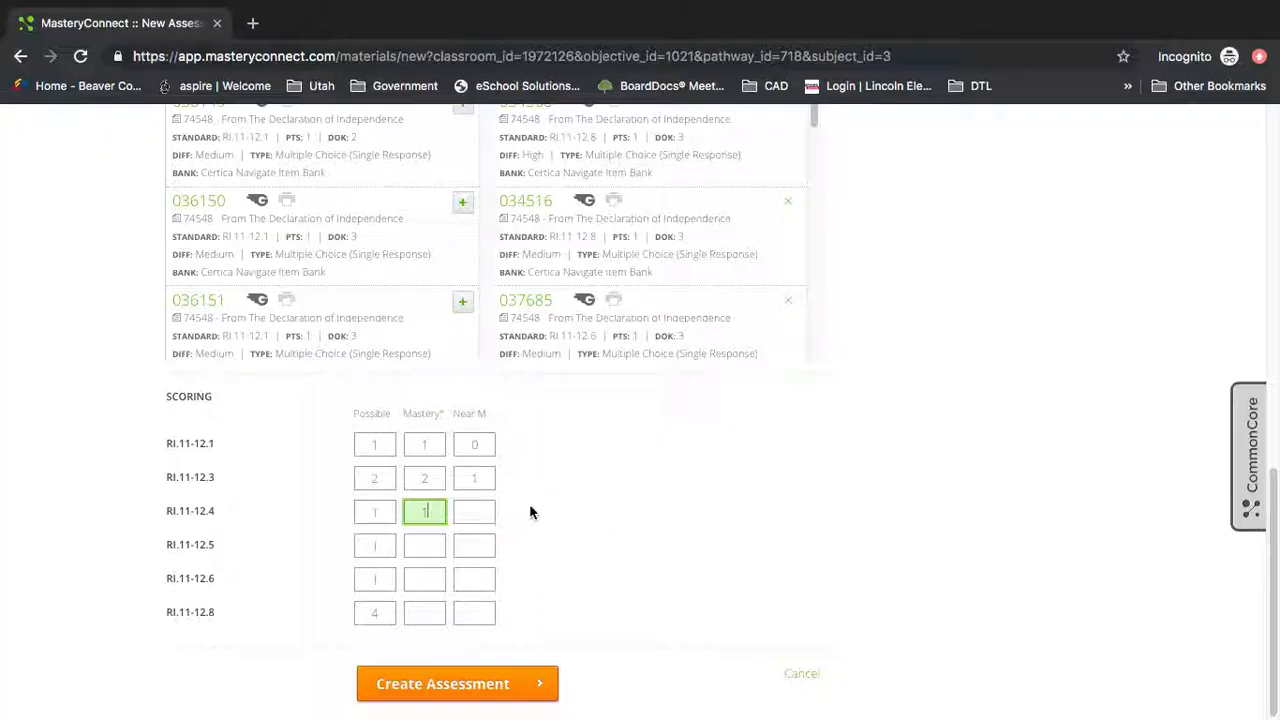
{"action": "left_click", "coordinate": [474, 513]}
{"action": "type", "text": "0"}
{"action": "left_click", "coordinate": [475, 545]}
{"action": "type", "text": "0"}
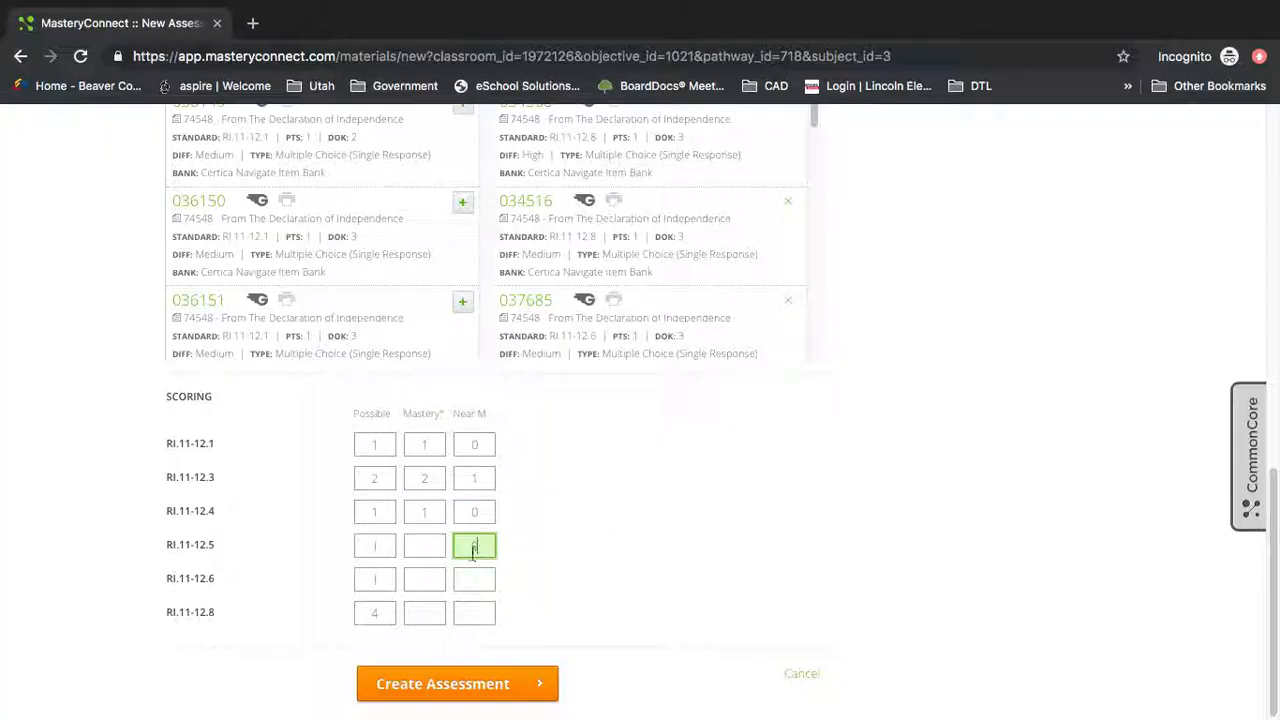
{"action": "left_click", "coordinate": [476, 578]}
{"action": "type", "text": "0"}
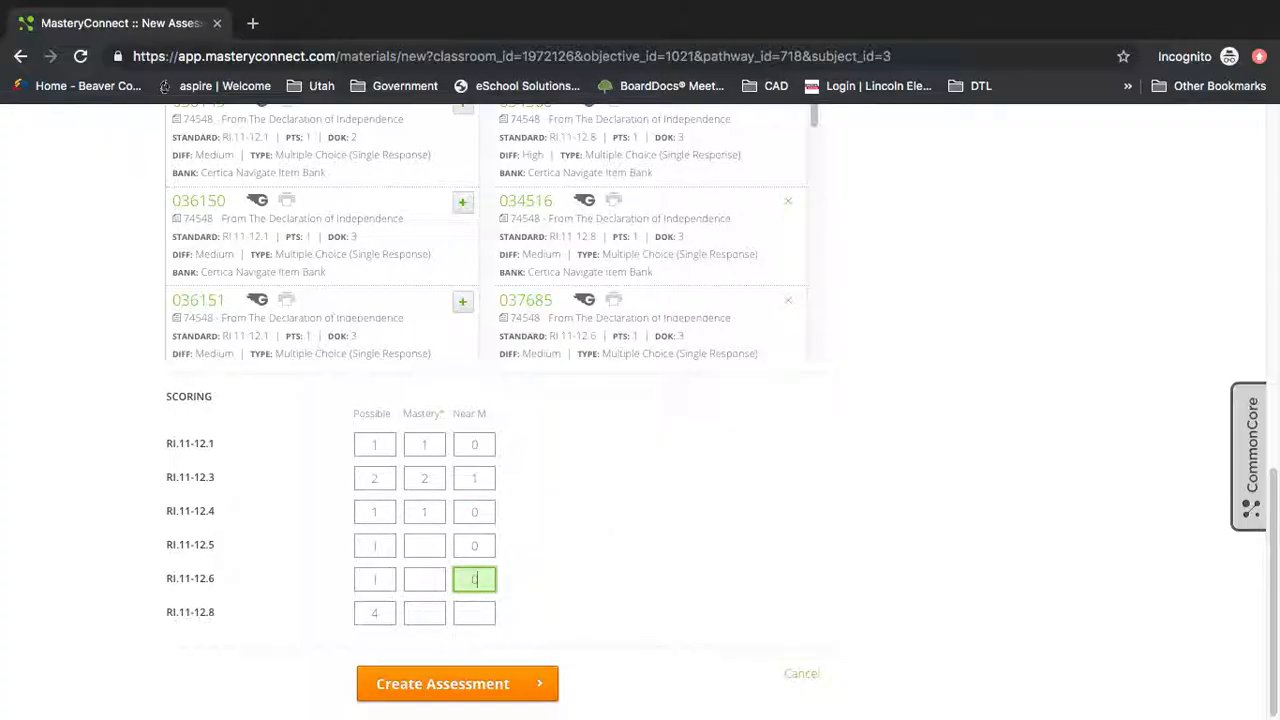
{"action": "left_click", "coordinate": [432, 545]}
{"action": "type", "text": "1"}
{"action": "left_click", "coordinate": [423, 576]}
{"action": "type", "text": "1"}
Set RI.11-12.8 to mastery 3 and near mastery 2, and create the assessment
{"action": "left_click", "coordinate": [424, 612]}
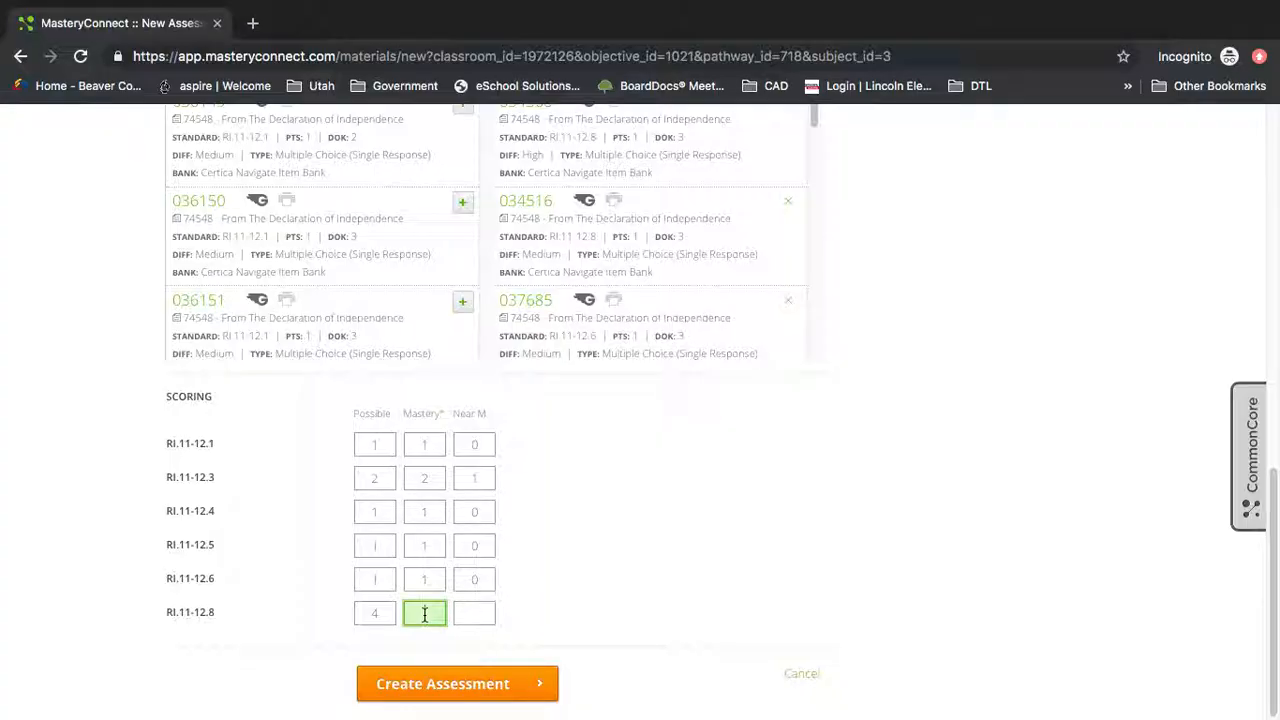
{"action": "type", "text": "3"}
{"action": "left_click", "coordinate": [474, 614]}
{"action": "type", "text": "2"}
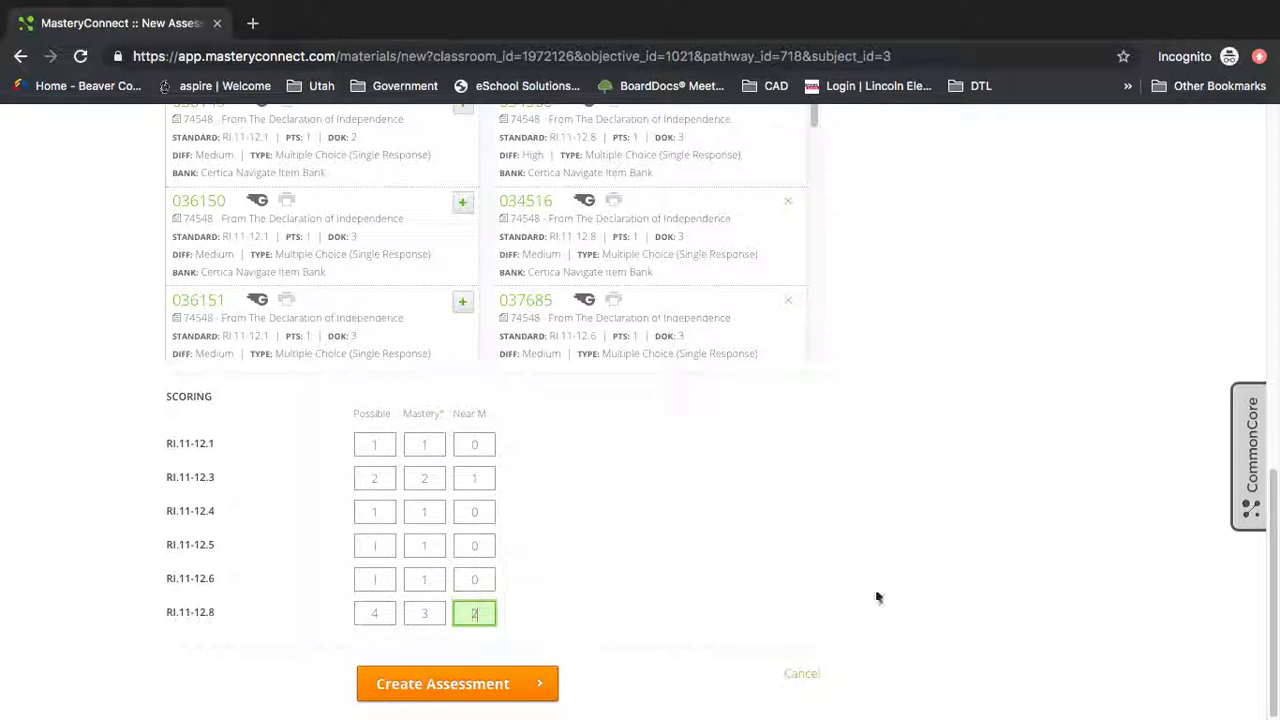
{"action": "left_click", "coordinate": [500, 688]}
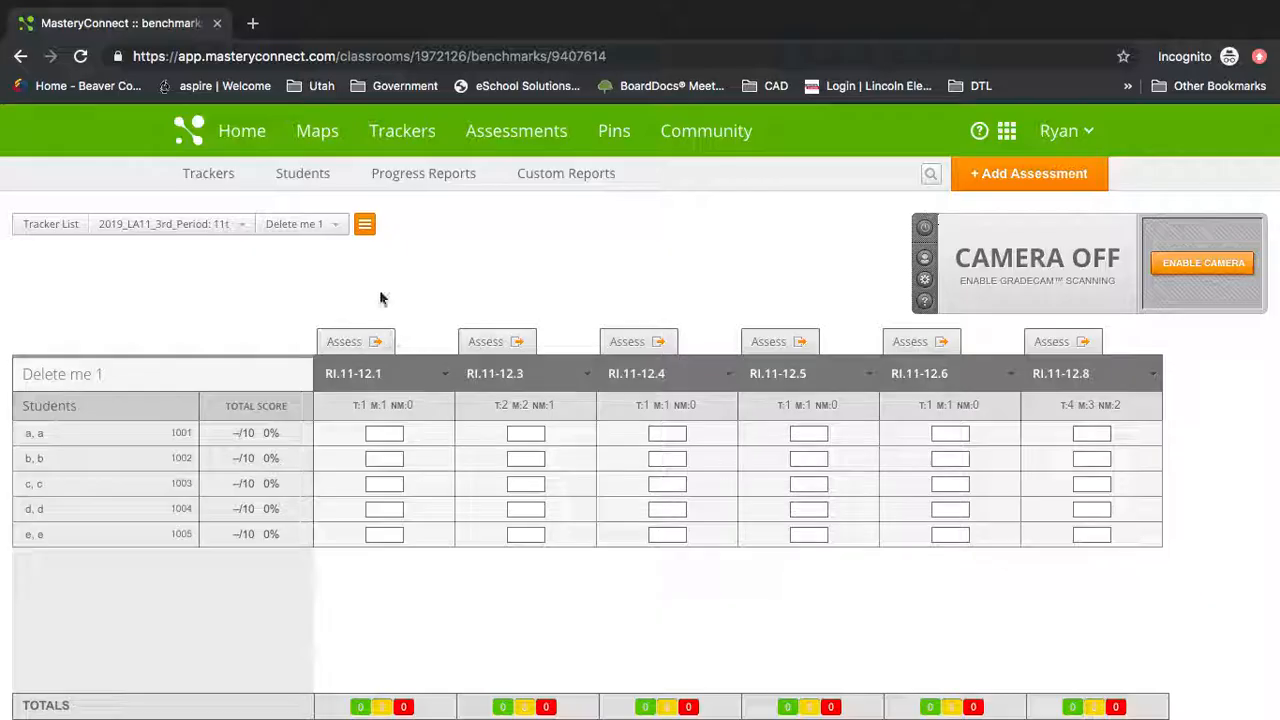
Start a new assessment for the tracker titled "Delete me 2" with Upload A File as its source
{"action": "left_click", "coordinate": [1014, 181]}
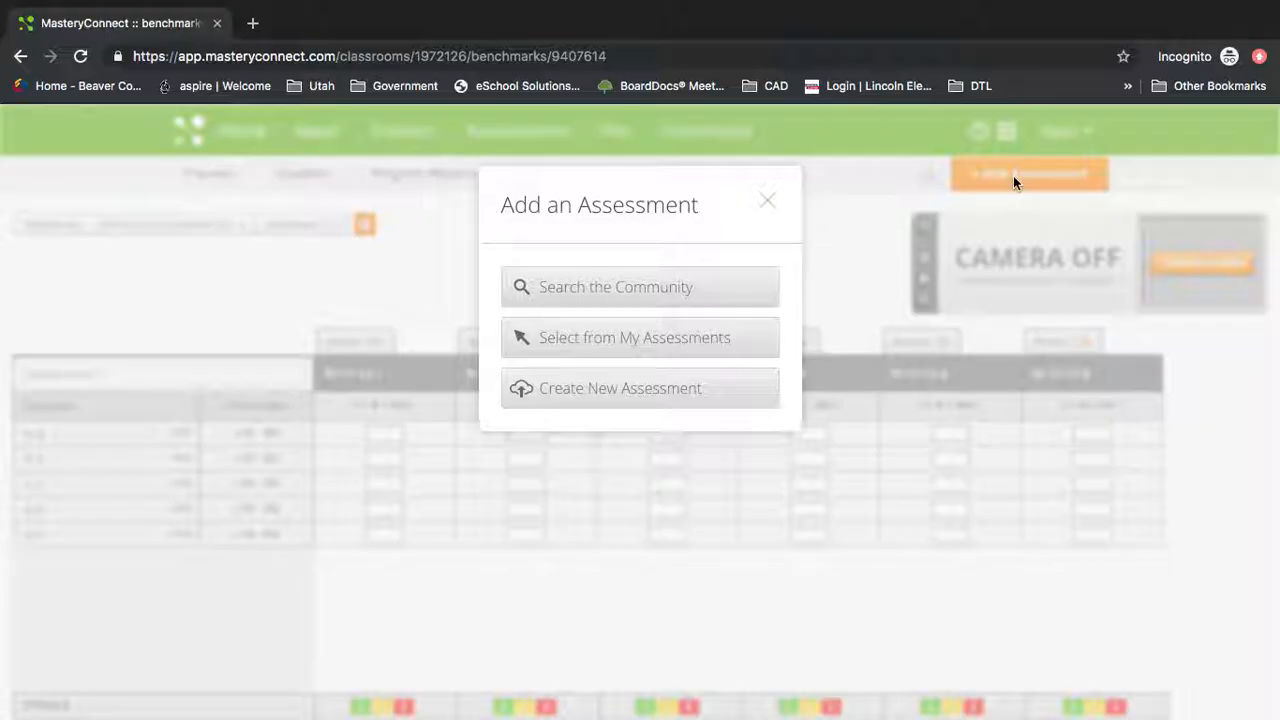
{"action": "left_click", "coordinate": [633, 395]}
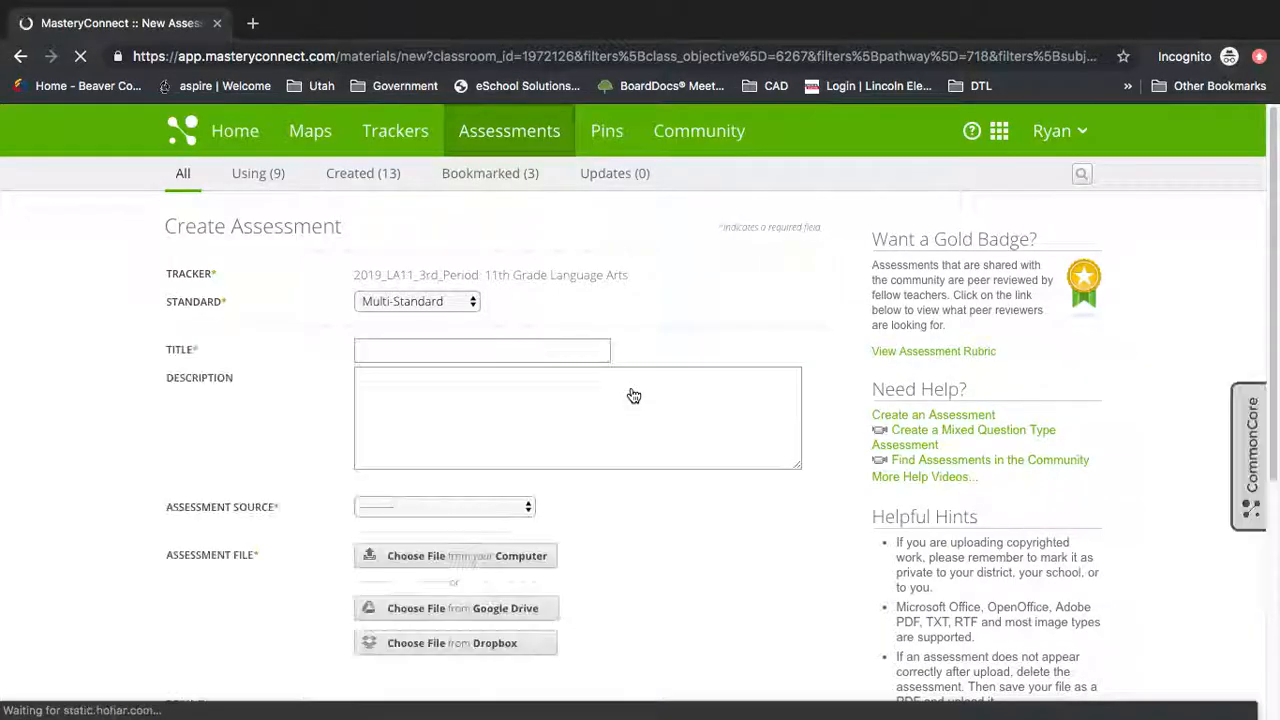
{"action": "left_click", "coordinate": [406, 352]}
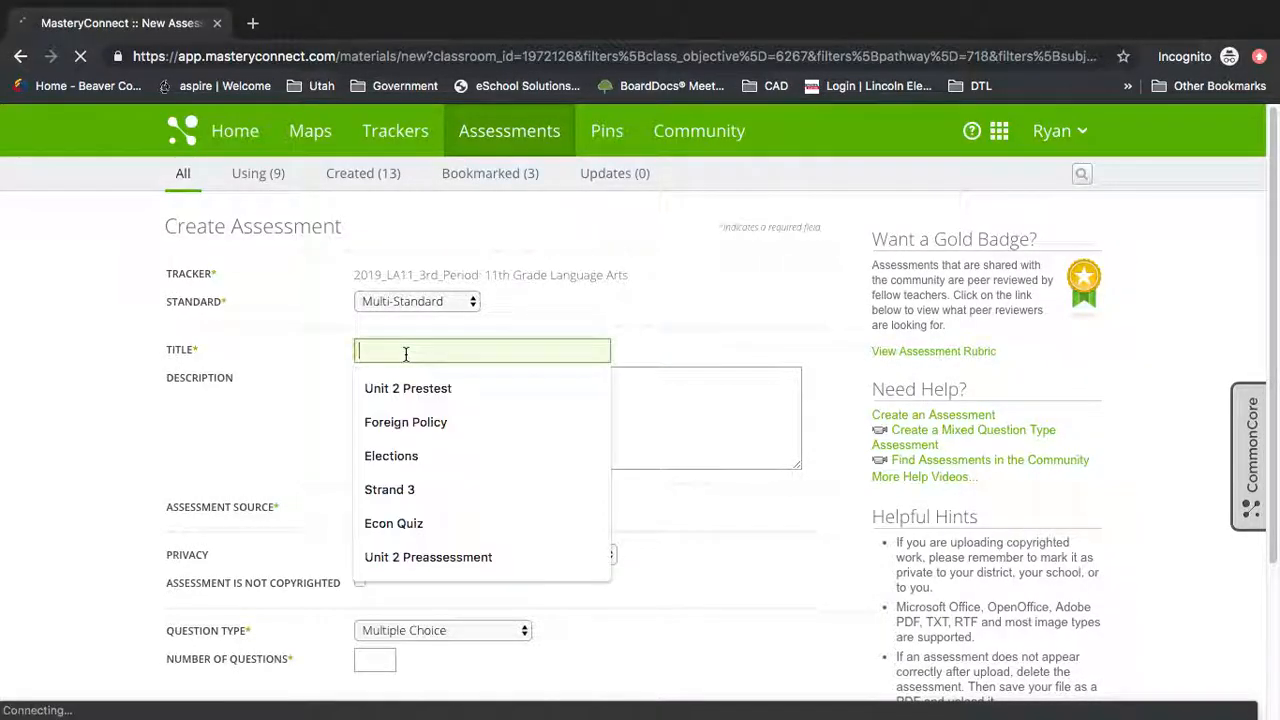
{"action": "type", "text": "Delete"}
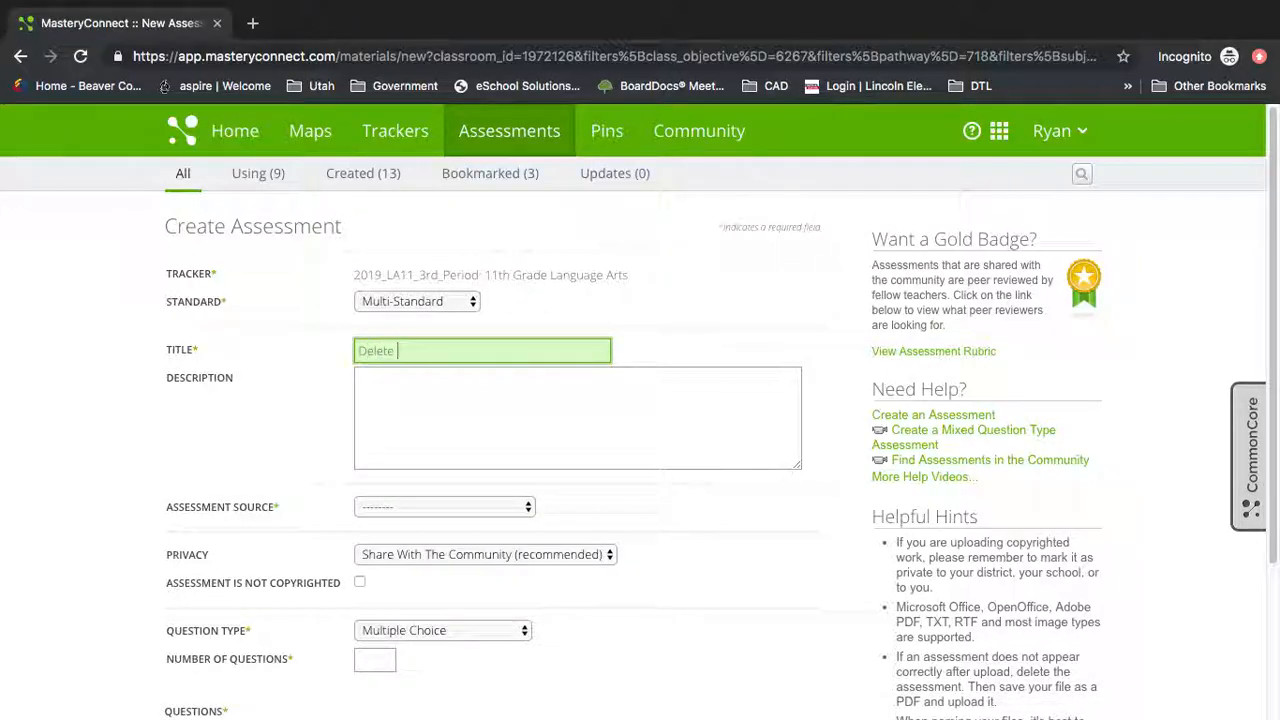
{"action": "type", "text": " me 2"}
{"action": "left_click", "coordinate": [459, 506]}
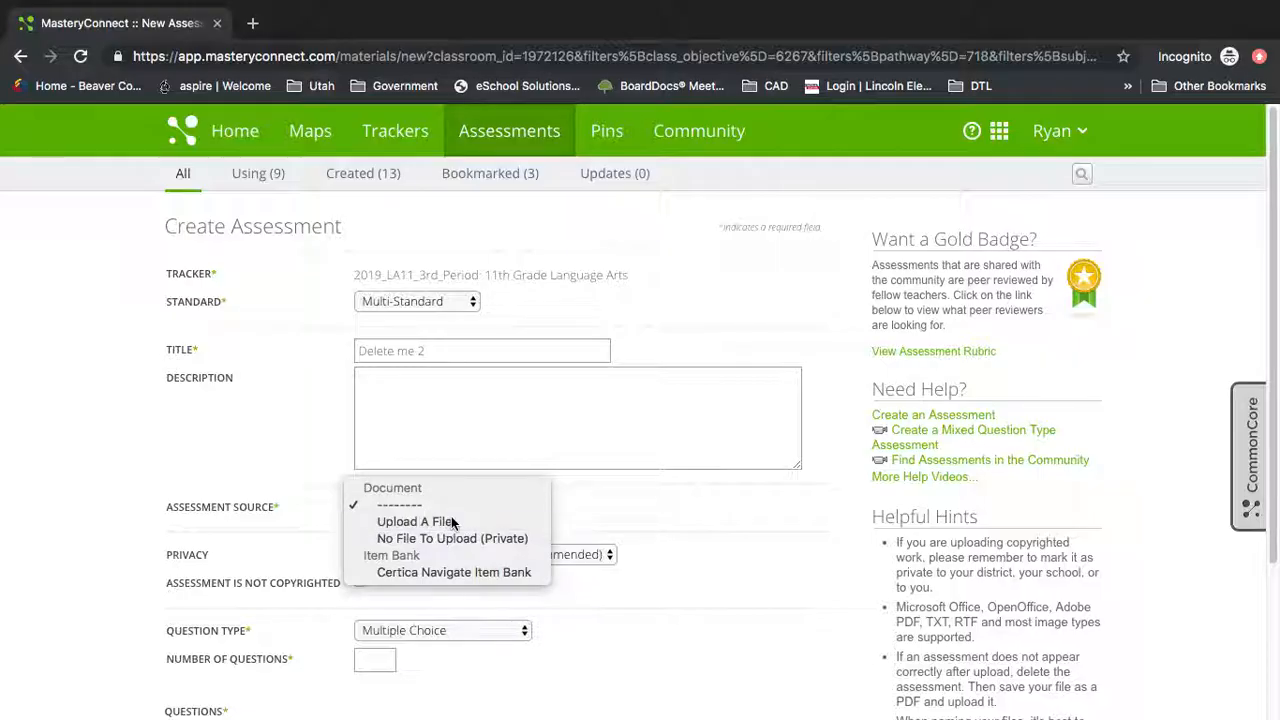
{"action": "left_click", "coordinate": [451, 518]}
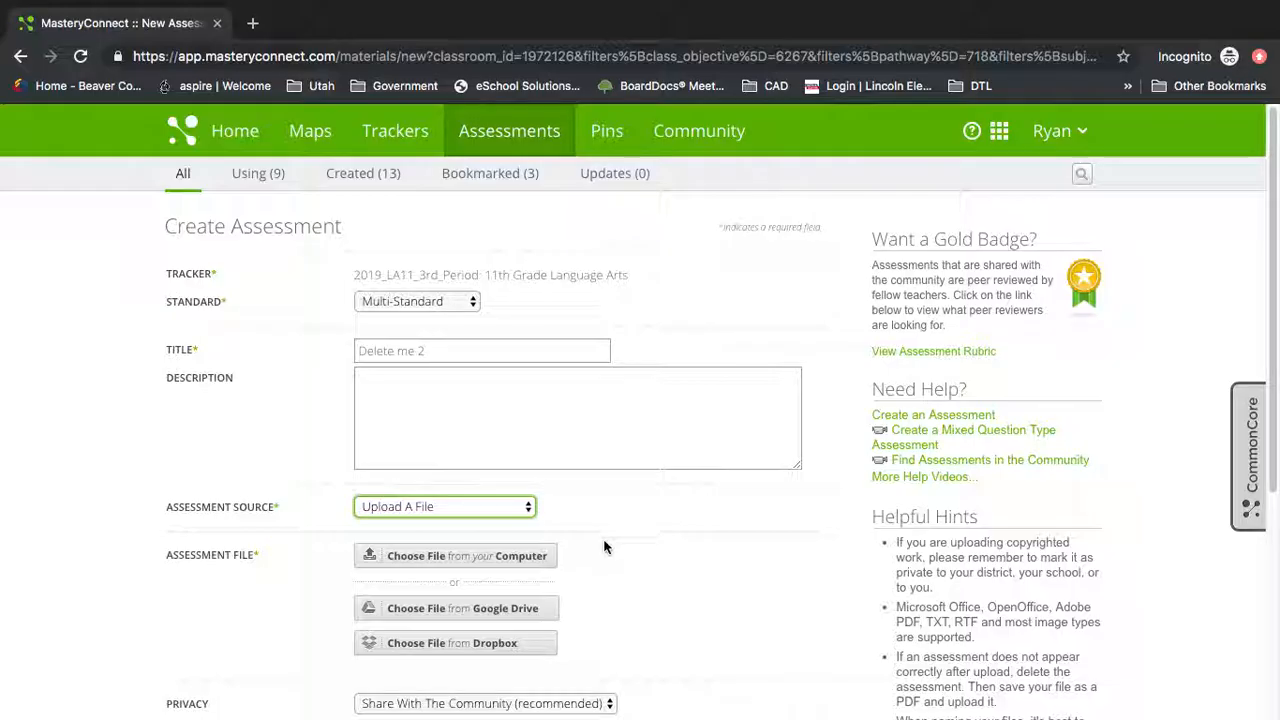
Review the question types, keep Multiple Choice, and set the number of questions to 10
{"action": "scroll", "coordinate": [612, 548], "scroll_direction": "down", "scroll_amount": 2}
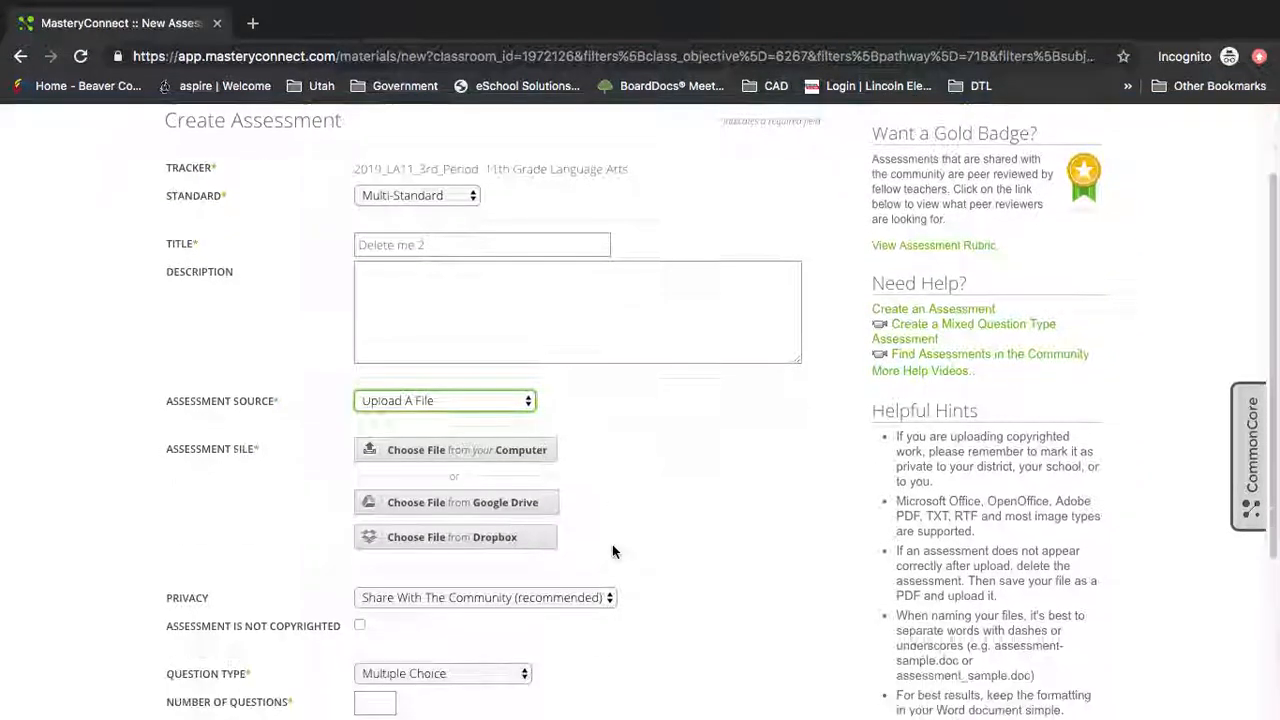
{"action": "scroll", "coordinate": [612, 549], "scroll_direction": "down", "scroll_amount": 1}
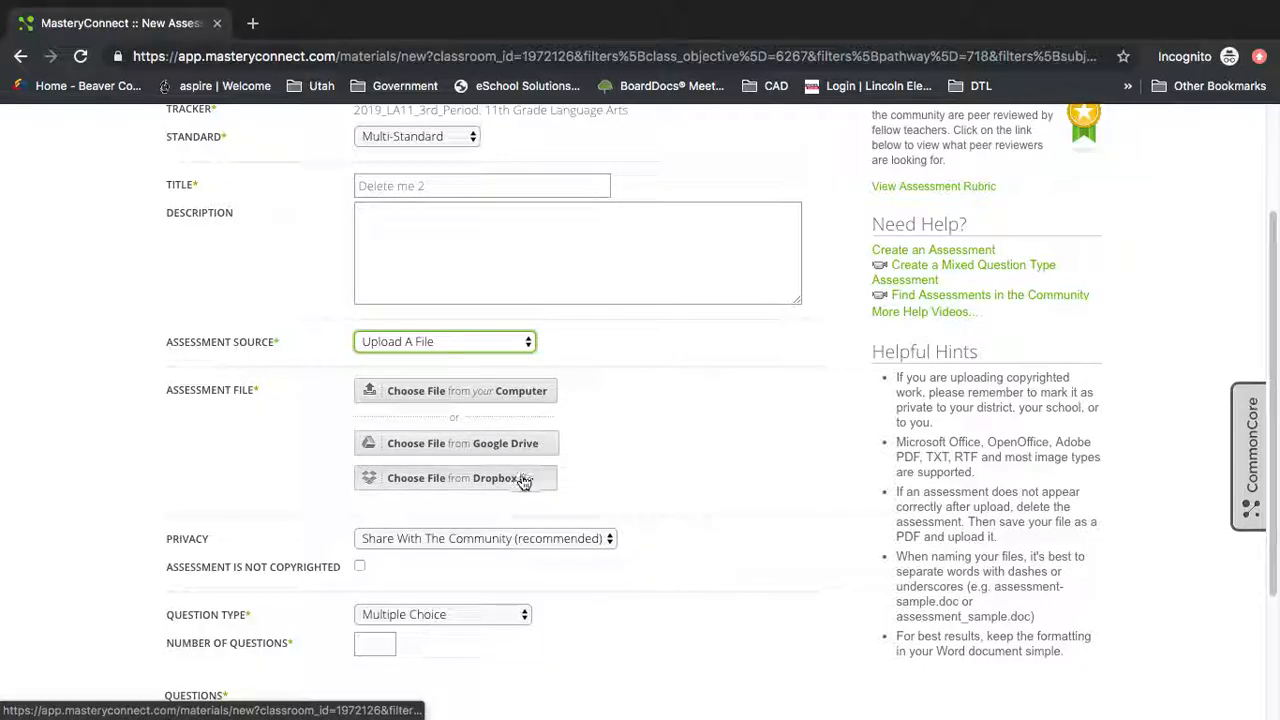
{"action": "scroll", "coordinate": [596, 484], "scroll_direction": "down", "scroll_amount": 3}
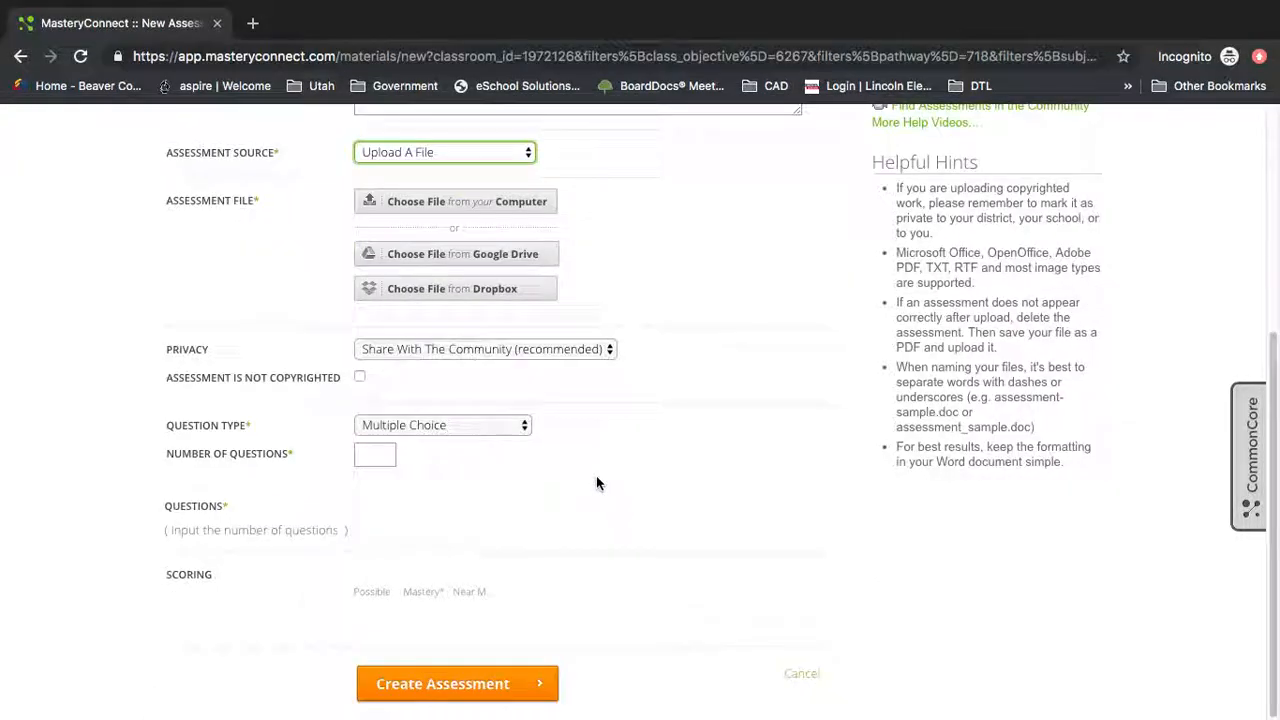
{"action": "left_click", "coordinate": [510, 425]}
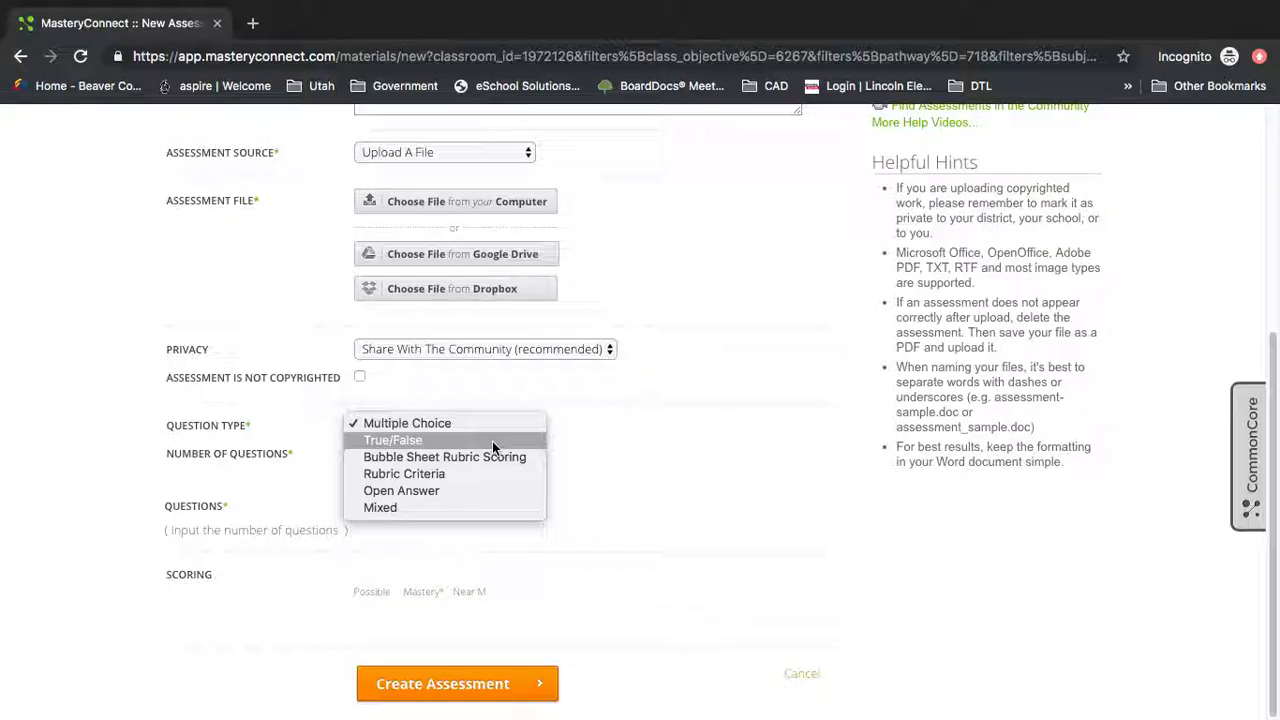
{"action": "left_click", "coordinate": [617, 485]}
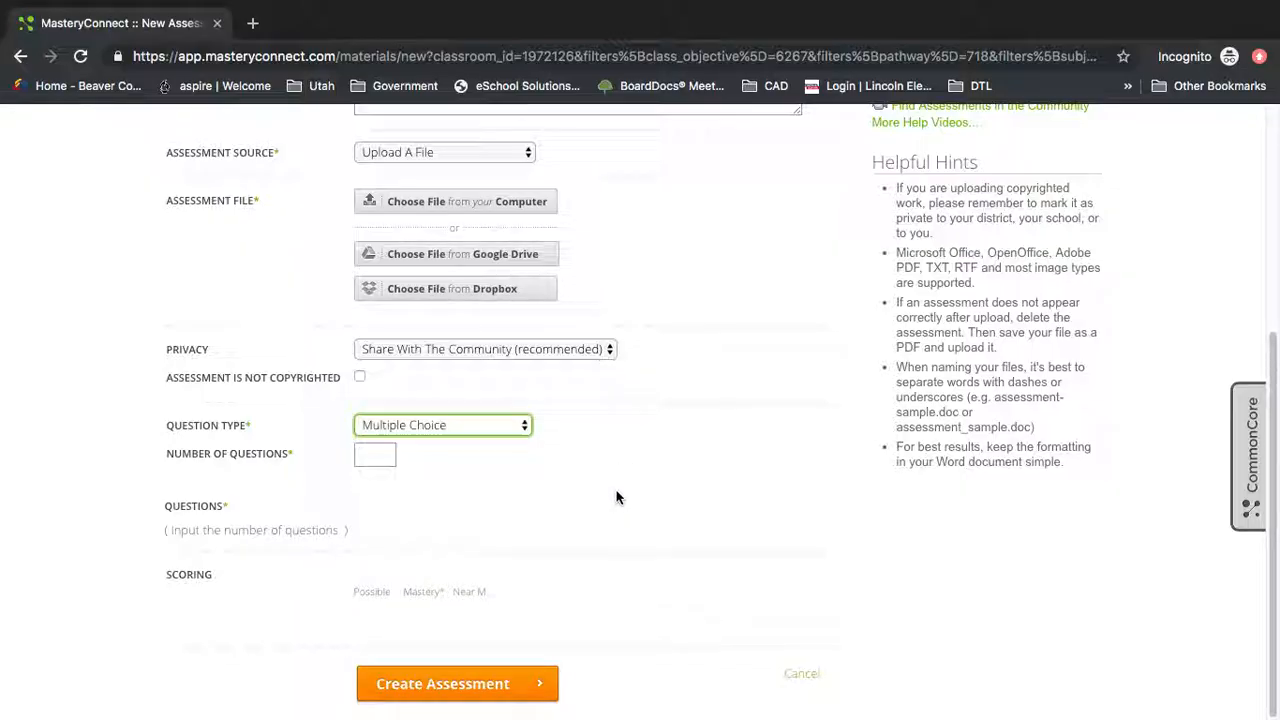
{"action": "left_click", "coordinate": [366, 460]}
{"action": "type", "text": "10"}
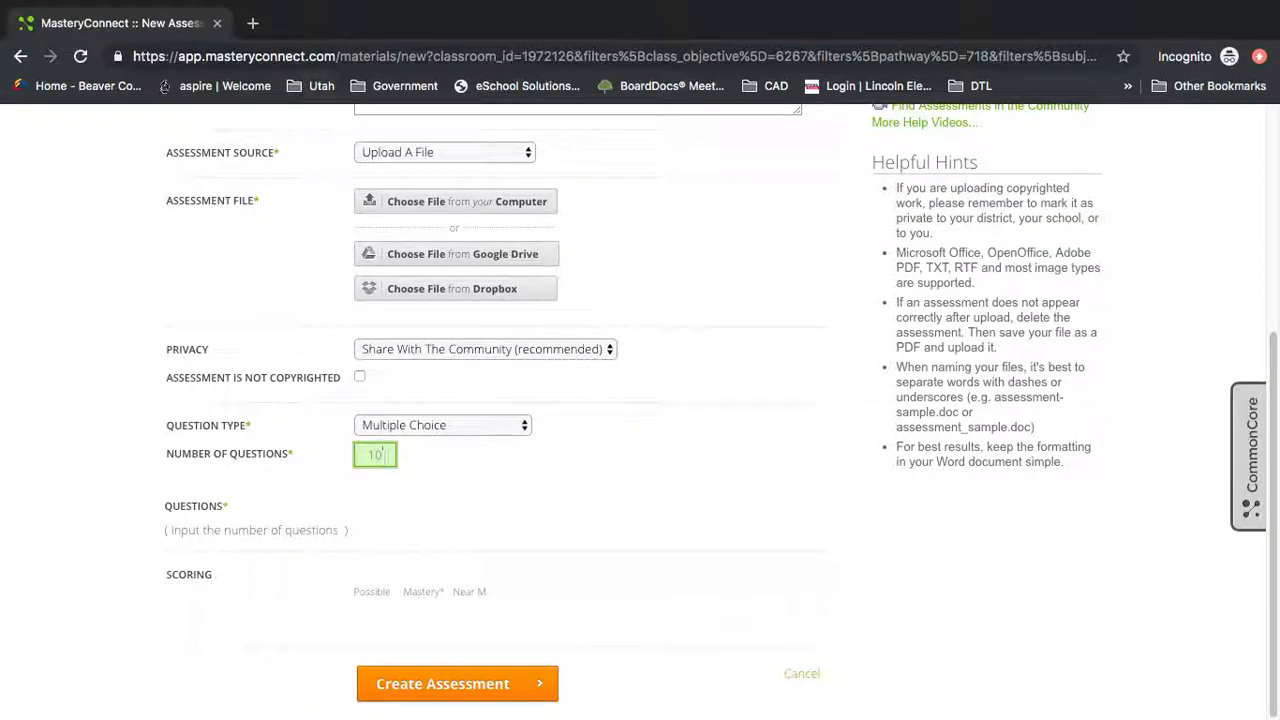
Set the correct answer to B for question 1 and C for question 2
{"action": "scroll", "coordinate": [512, 458], "scroll_direction": "down", "scroll_amount": 1}
{"action": "scroll", "coordinate": [512, 455], "scroll_direction": "down", "scroll_amount": 3}
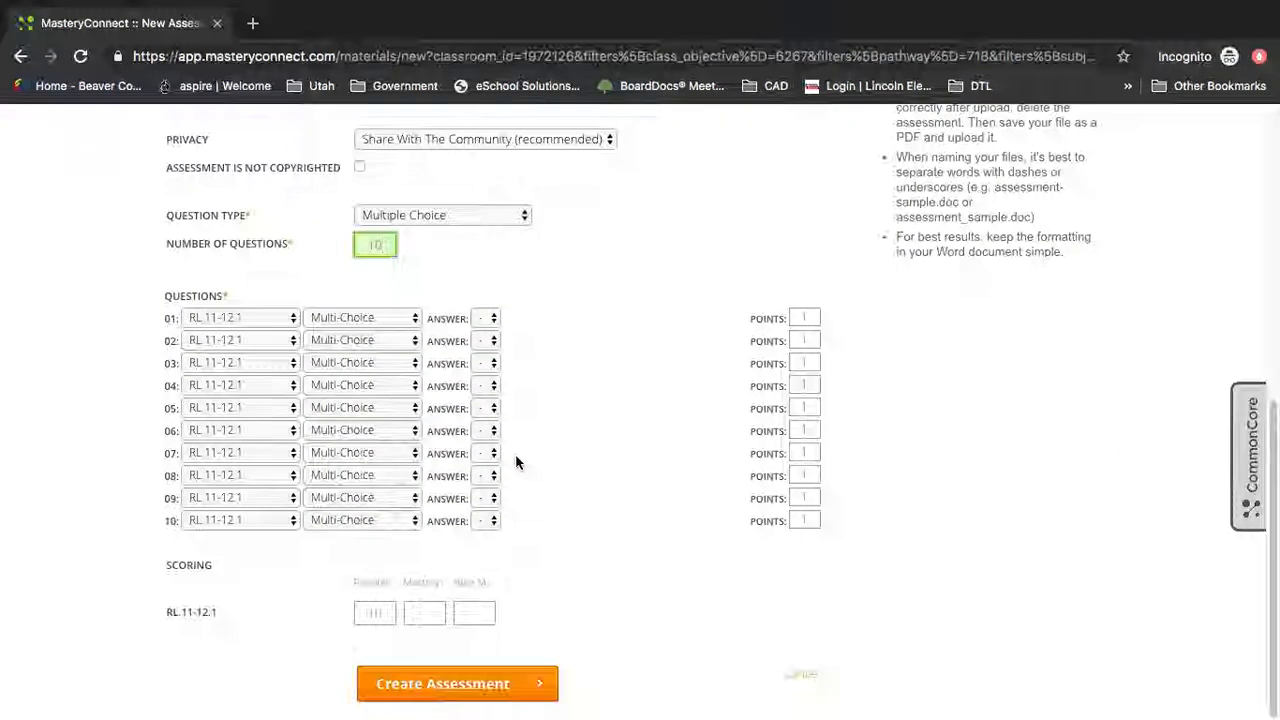
{"action": "left_click", "coordinate": [481, 320]}
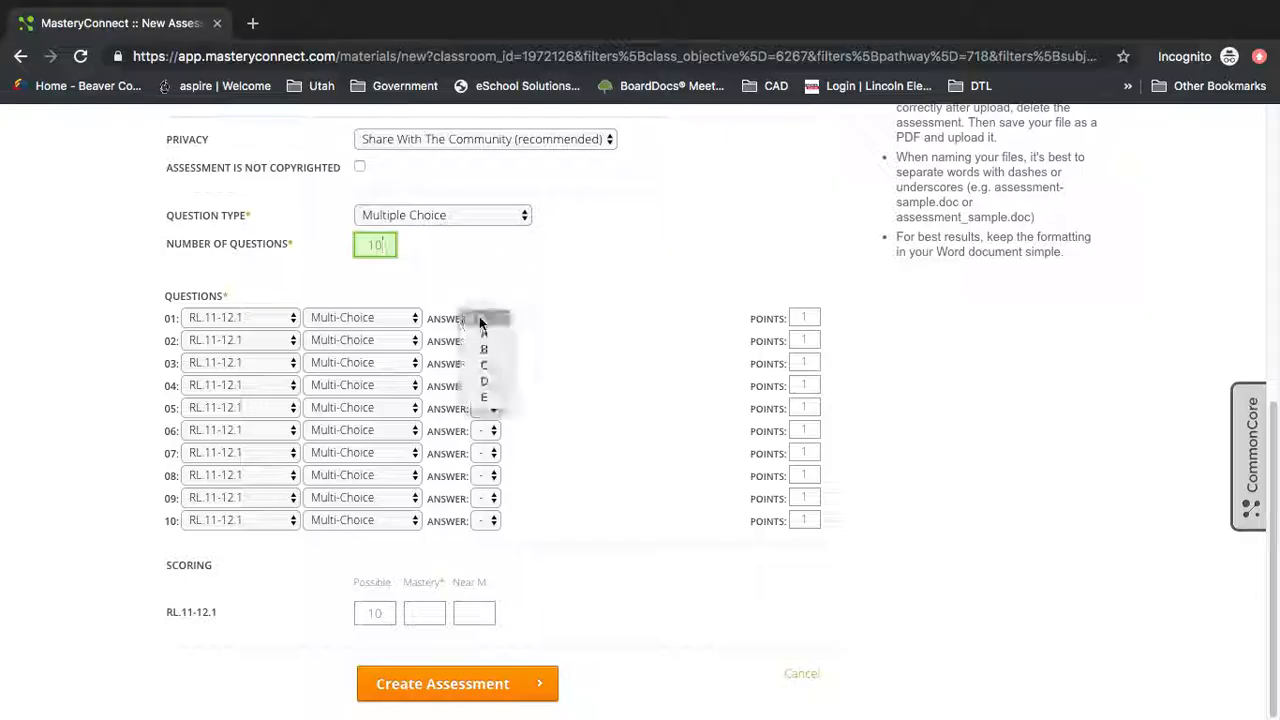
{"action": "left_click", "coordinate": [484, 353]}
{"action": "left_click", "coordinate": [488, 344]}
{"action": "left_click", "coordinate": [485, 390]}
Set the RL.11-12.1 scoring to mastery 8 and near mastery 5
{"action": "left_click", "coordinate": [809, 315]}
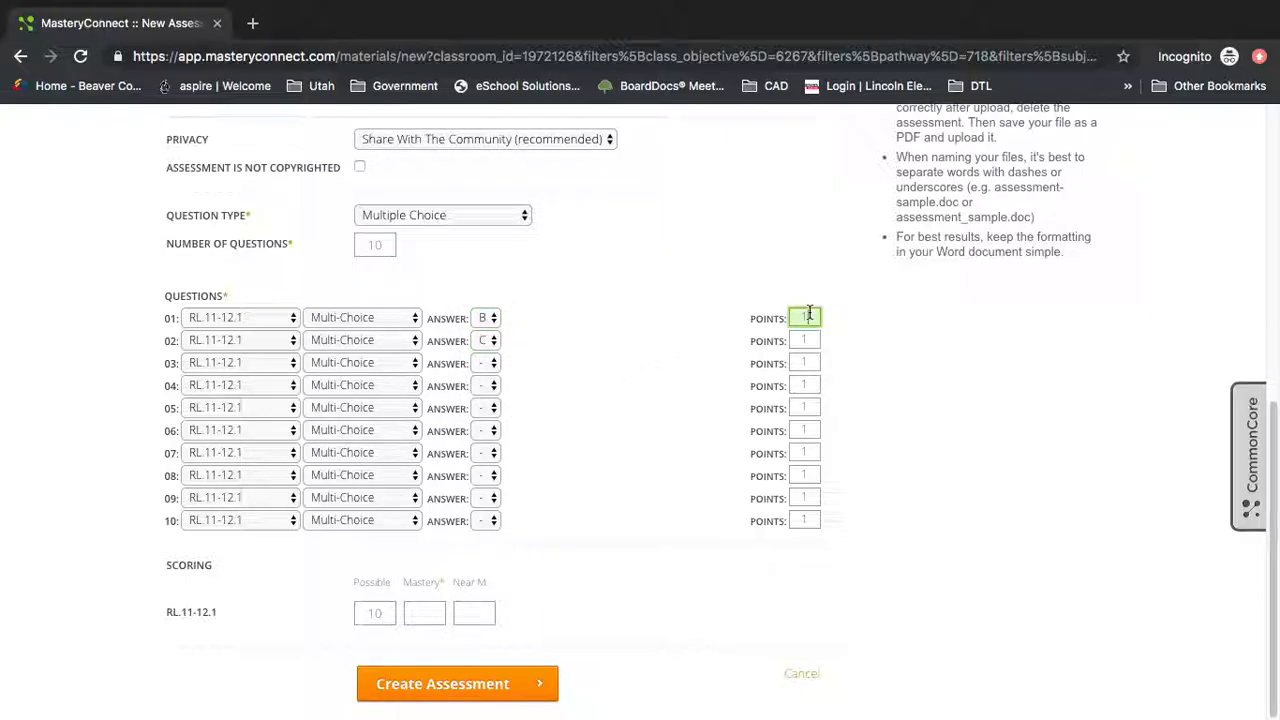
{"action": "left_click", "coordinate": [419, 614]}
{"action": "left_click", "coordinate": [474, 614]}
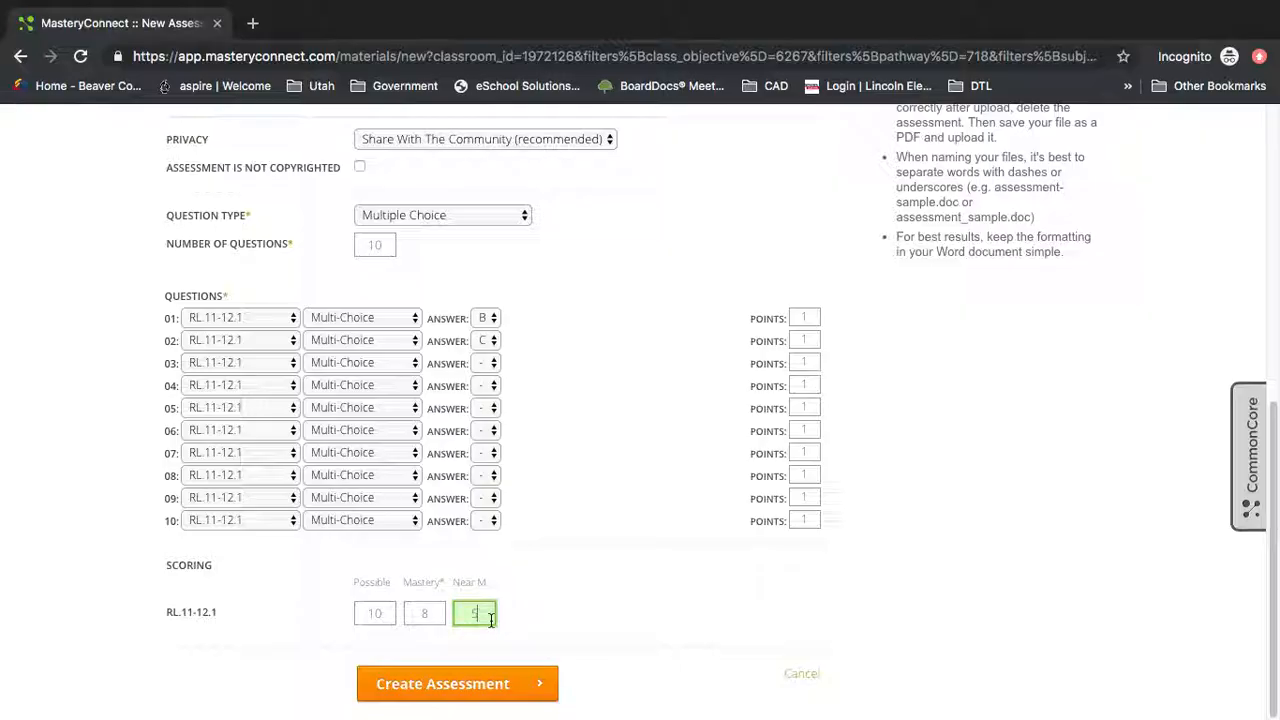
Leave the unsaved assessment and open the assessing page for standard RL.11-12.1 in the 2019_LA11_3rd_Period tracker
{"action": "scroll", "coordinate": [490, 619], "scroll_direction": "up", "scroll_amount": 6}
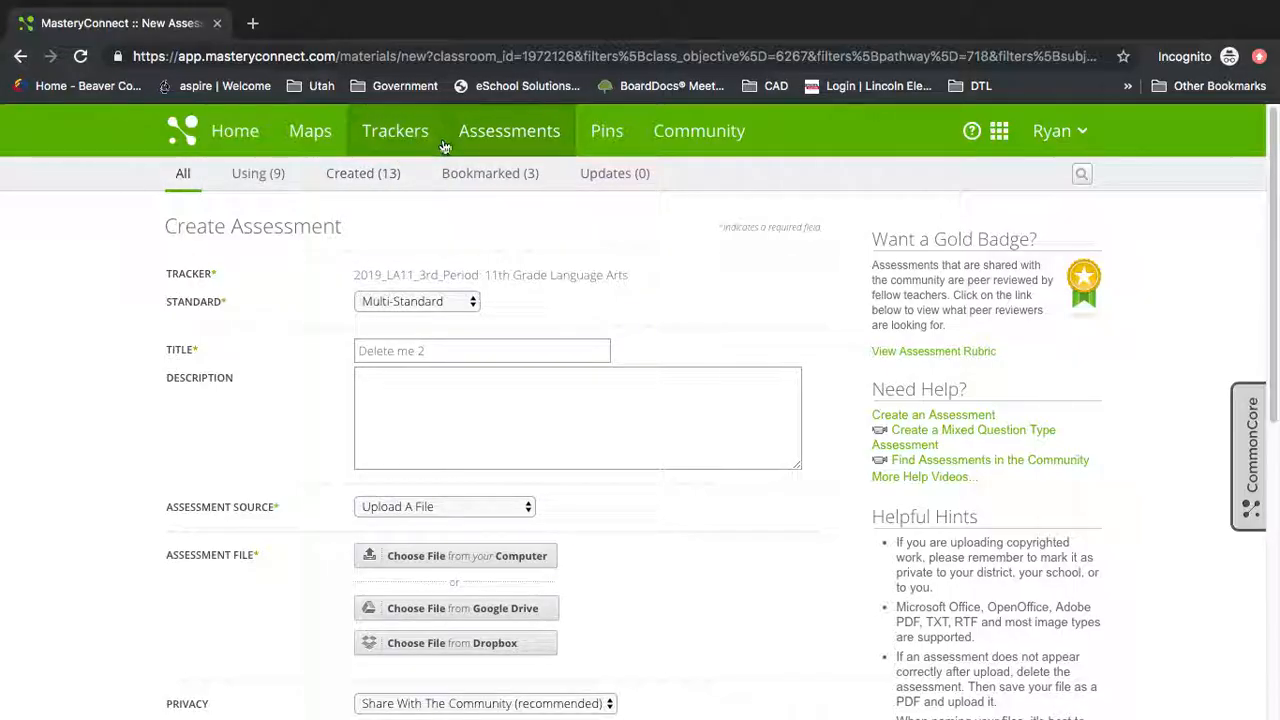
{"action": "left_click", "coordinate": [409, 146]}
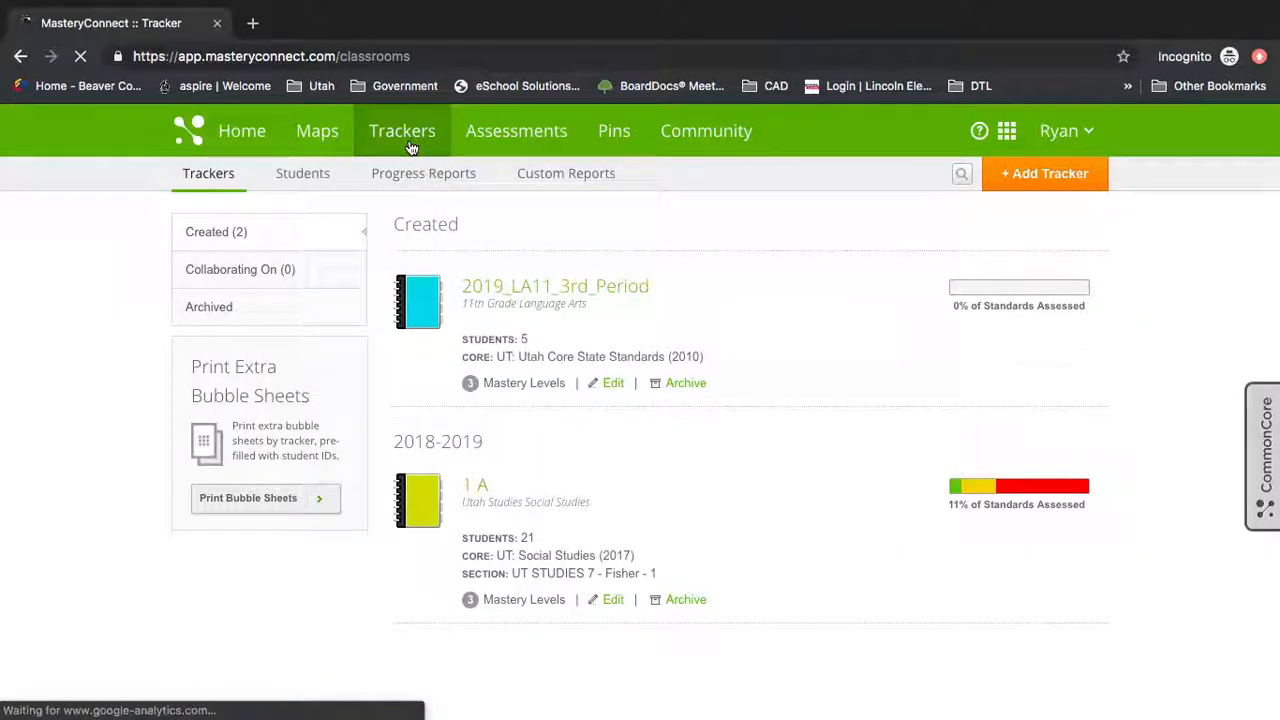
{"action": "left_click", "coordinate": [620, 290]}
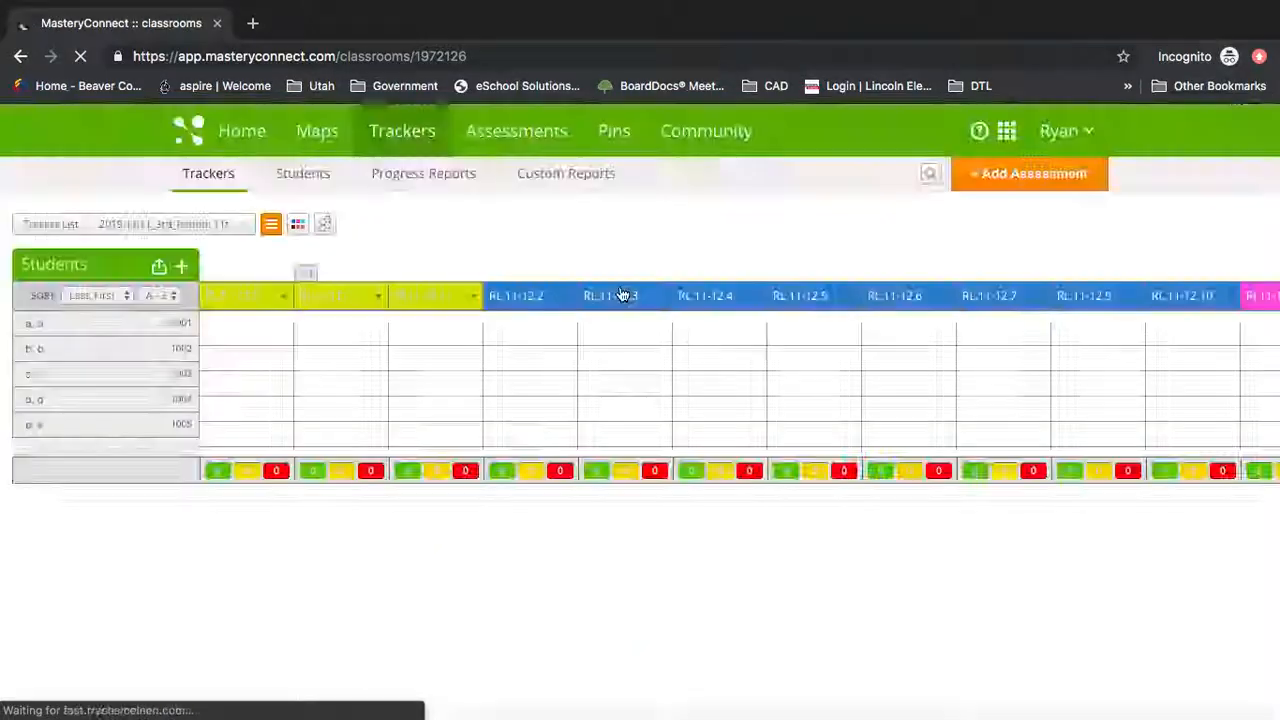
{"action": "left_click", "coordinate": [284, 296]}
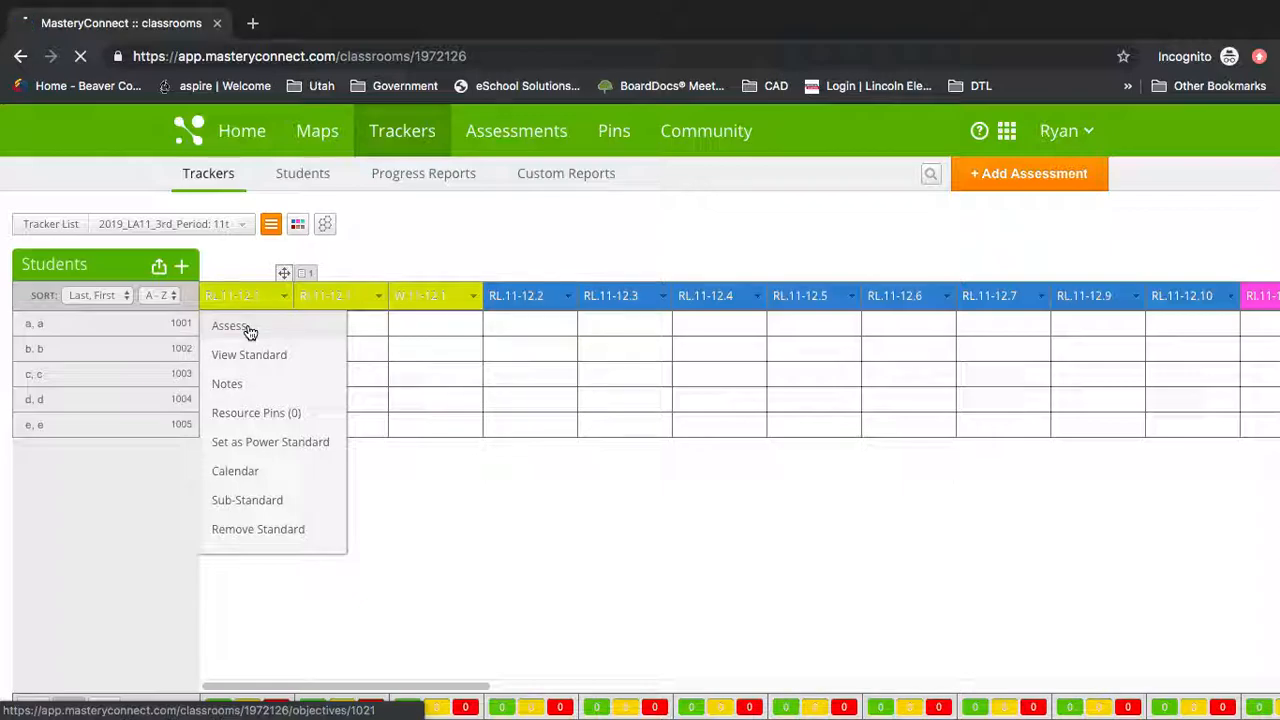
{"action": "left_click", "coordinate": [249, 330]}
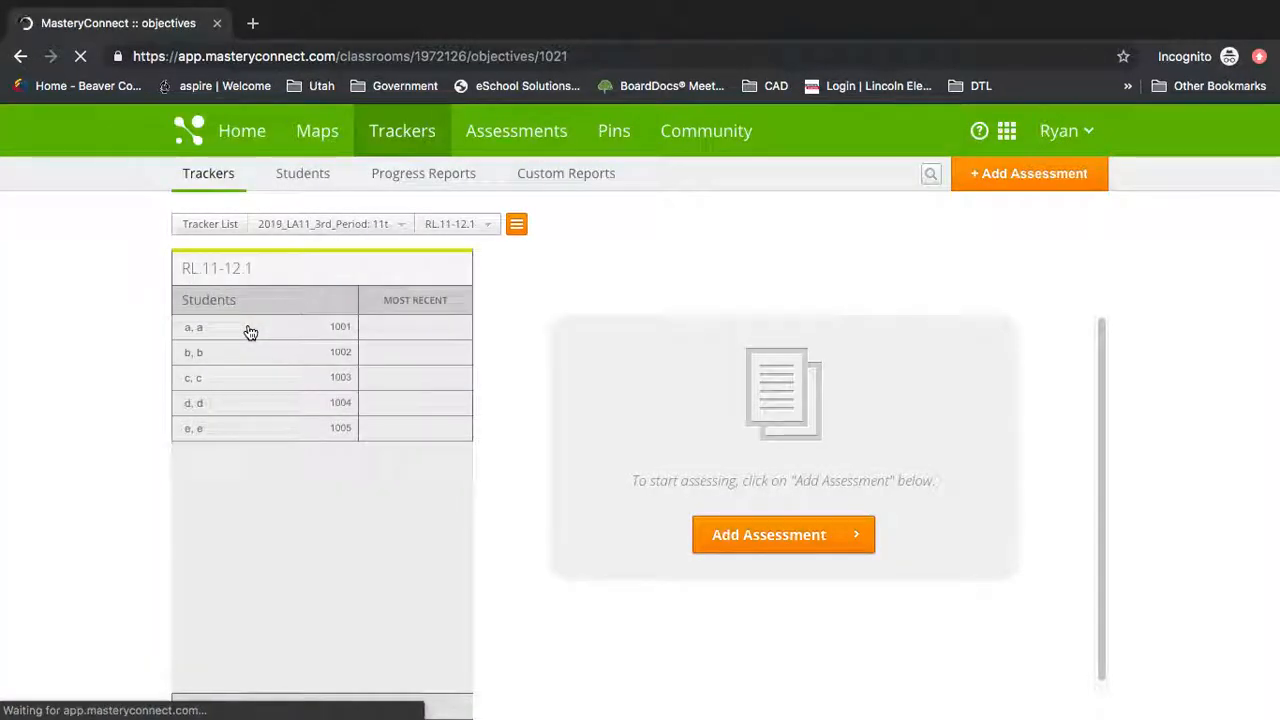
Search the community for RL.11-12.1 assessments and examine their creators, standards and mastery levels
{"action": "left_click", "coordinate": [1048, 182]}
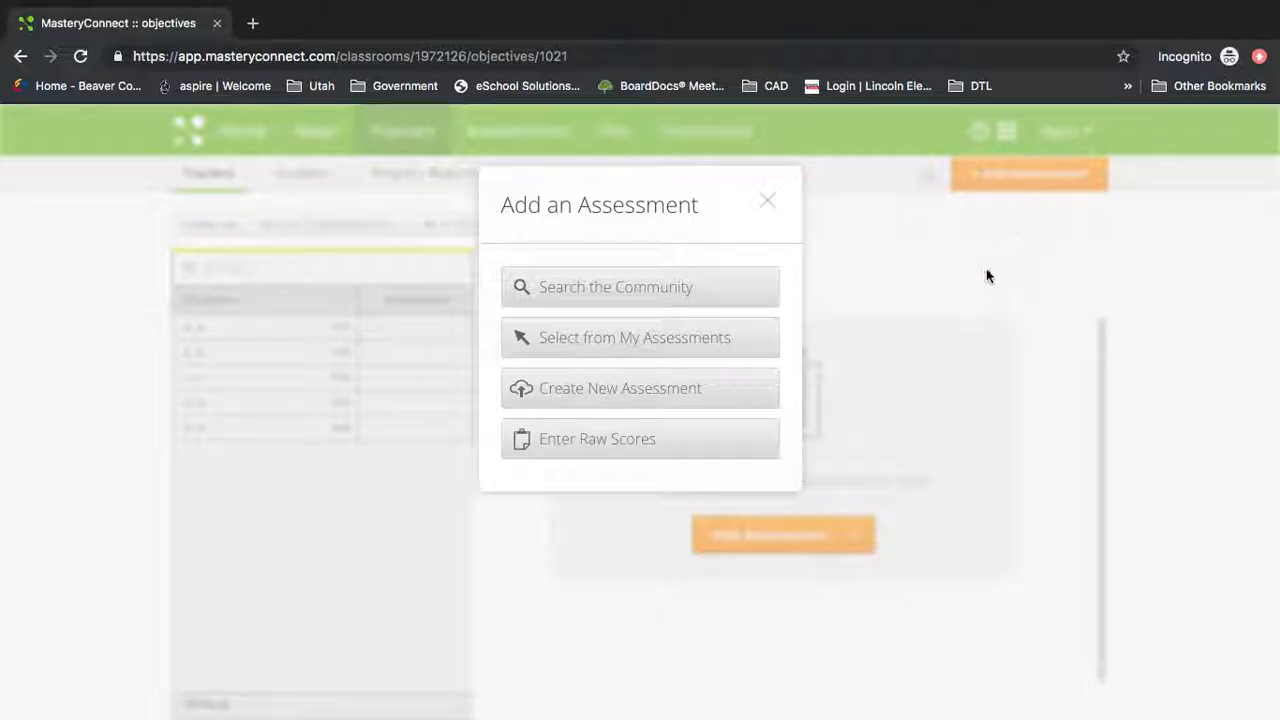
{"action": "left_click", "coordinate": [616, 293]}
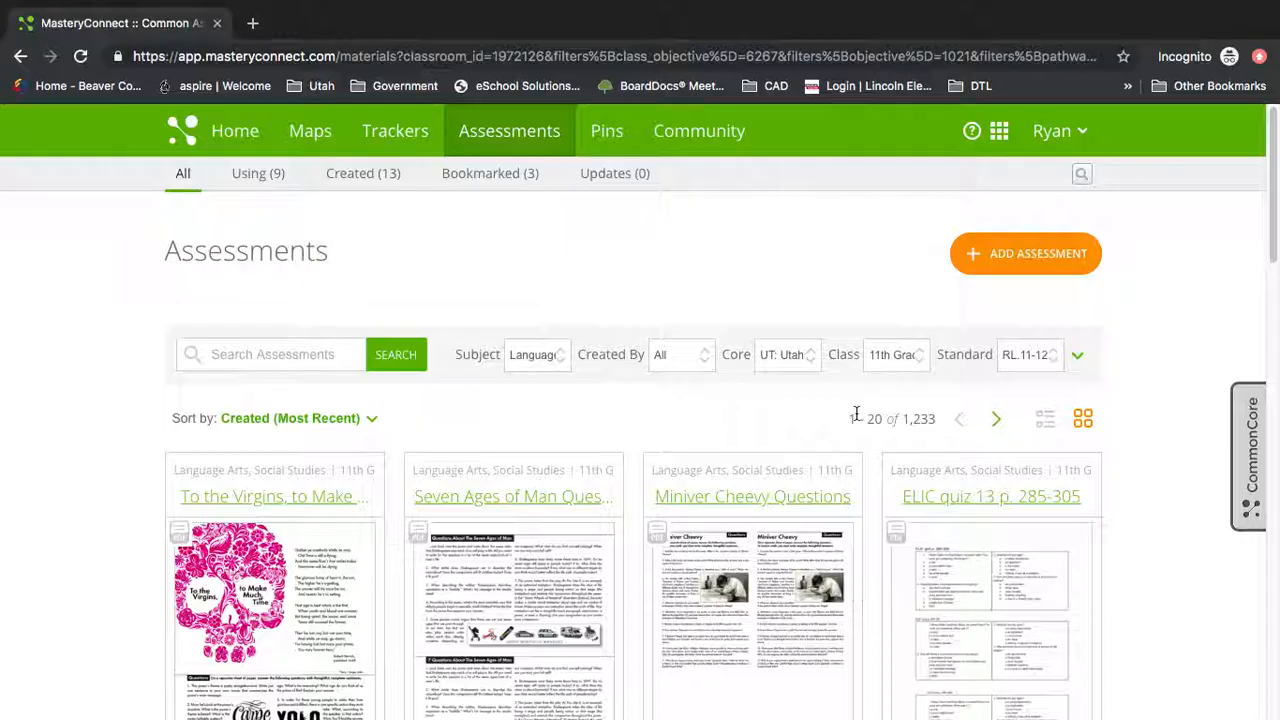
{"action": "scroll", "coordinate": [856, 418], "scroll_direction": "down", "scroll_amount": 6}
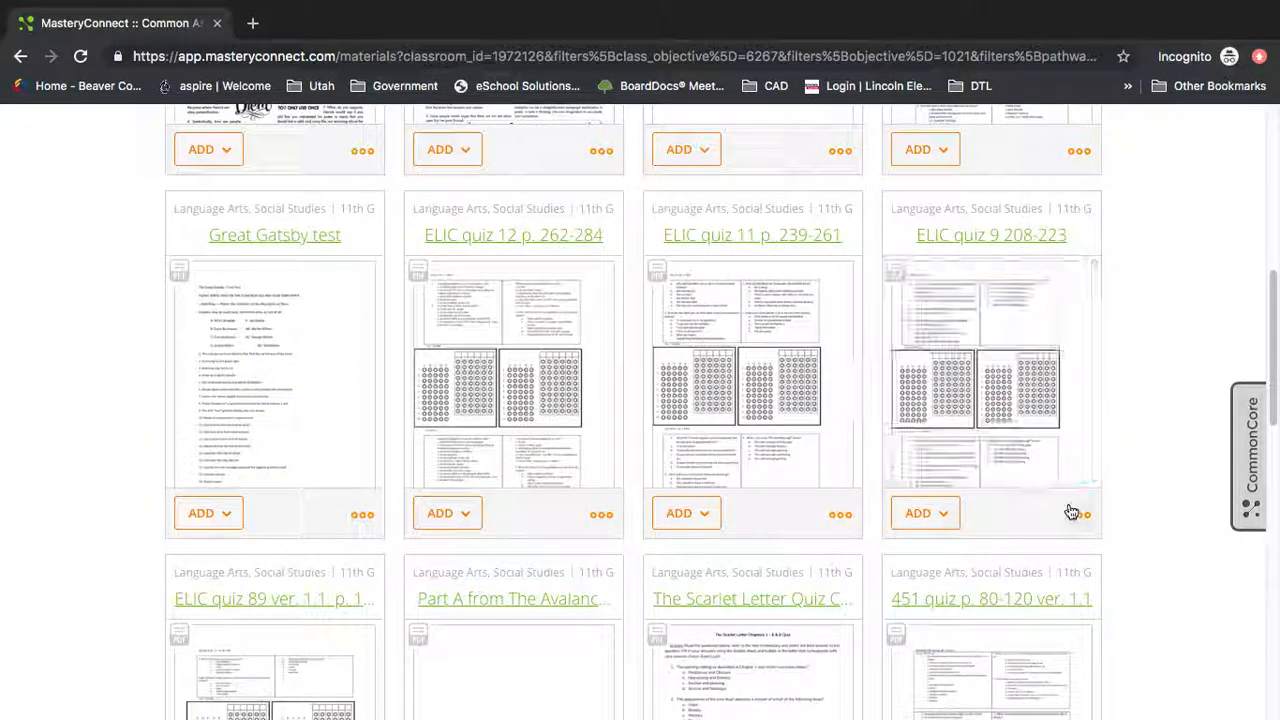
{"action": "mouse_move", "coordinate": [943, 464]}
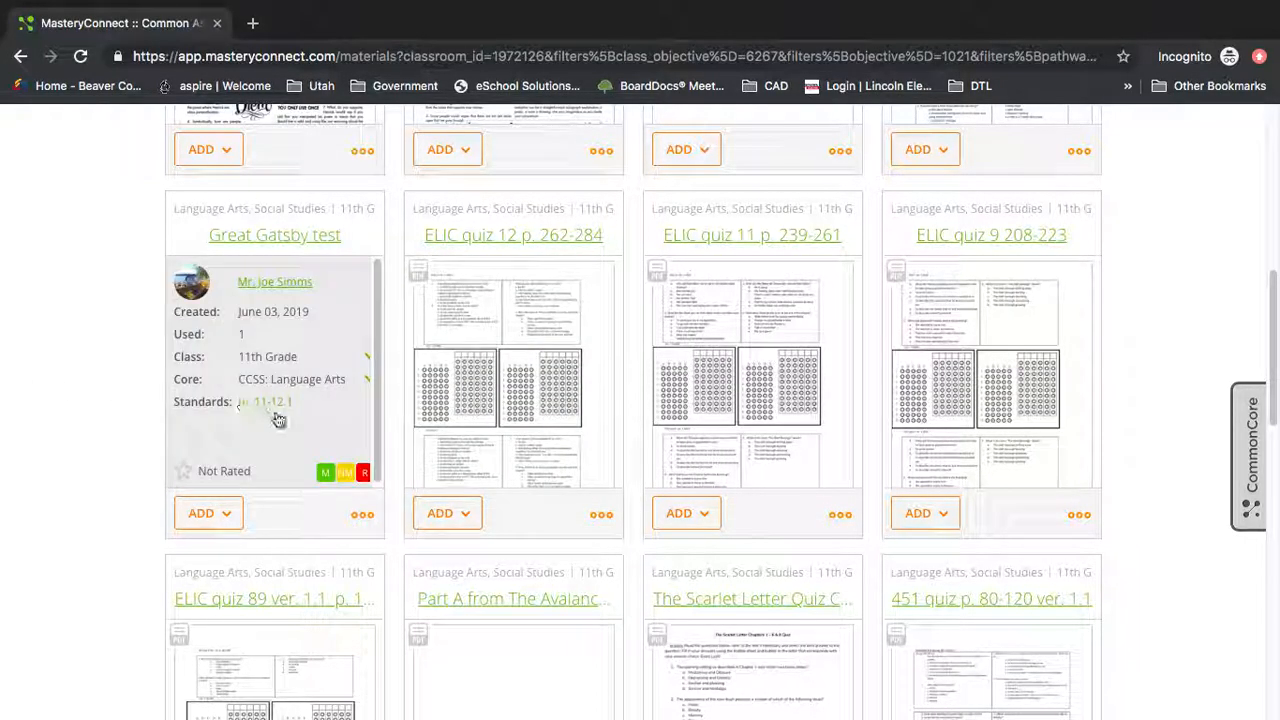
{"action": "scroll", "coordinate": [110, 385], "scroll_direction": "up", "scroll_amount": 1}
{"action": "mouse_move", "coordinate": [255, 540]}
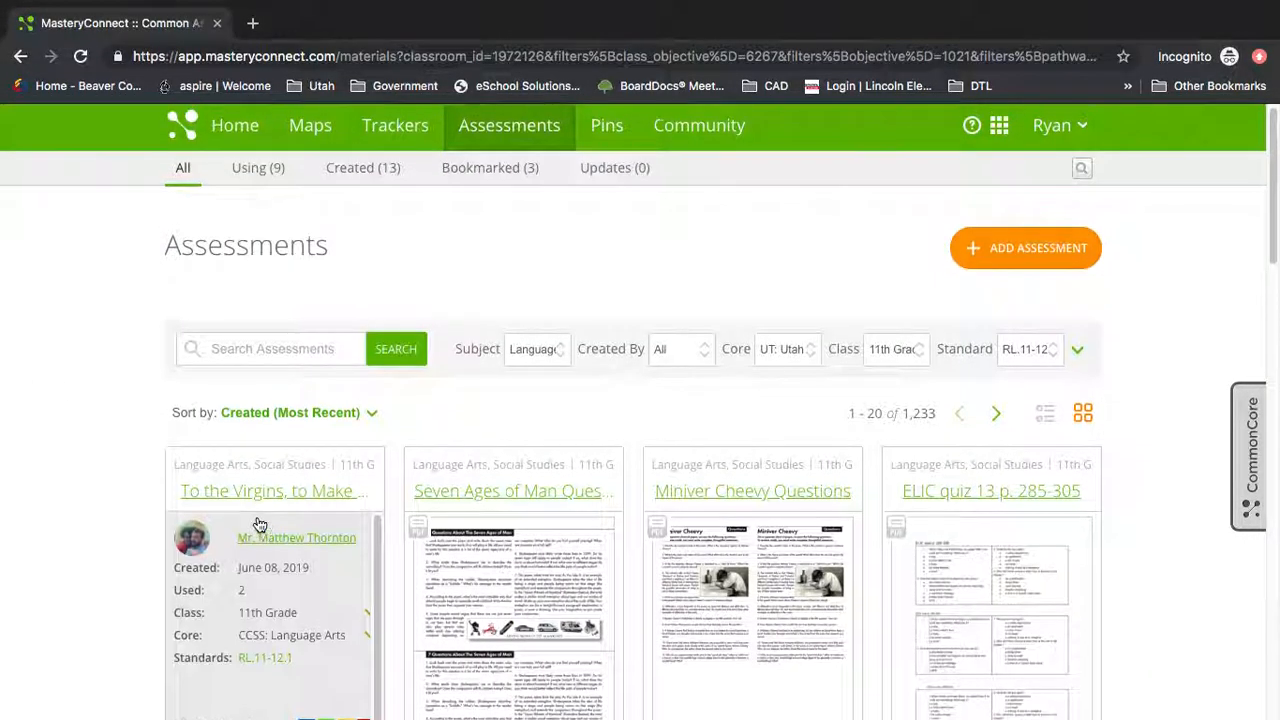
{"action": "scroll", "coordinate": [258, 455], "scroll_direction": "down", "scroll_amount": 3}
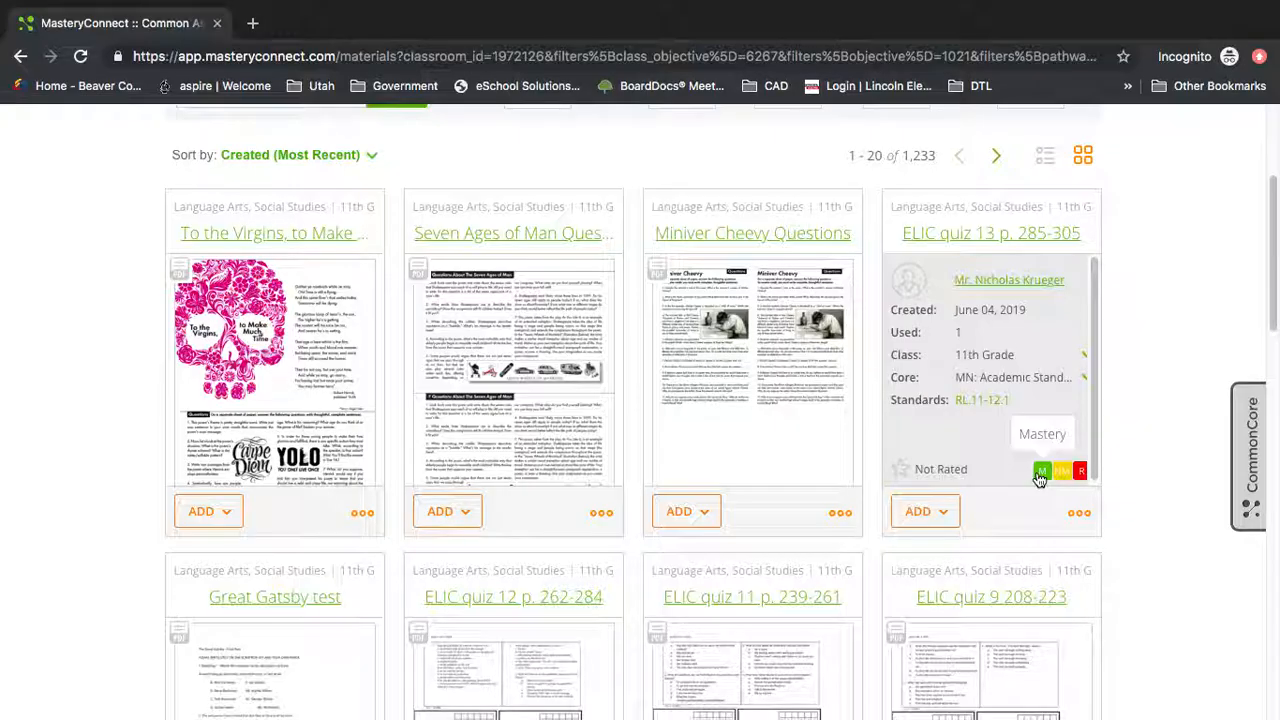
{"action": "mouse_move", "coordinate": [1010, 249]}
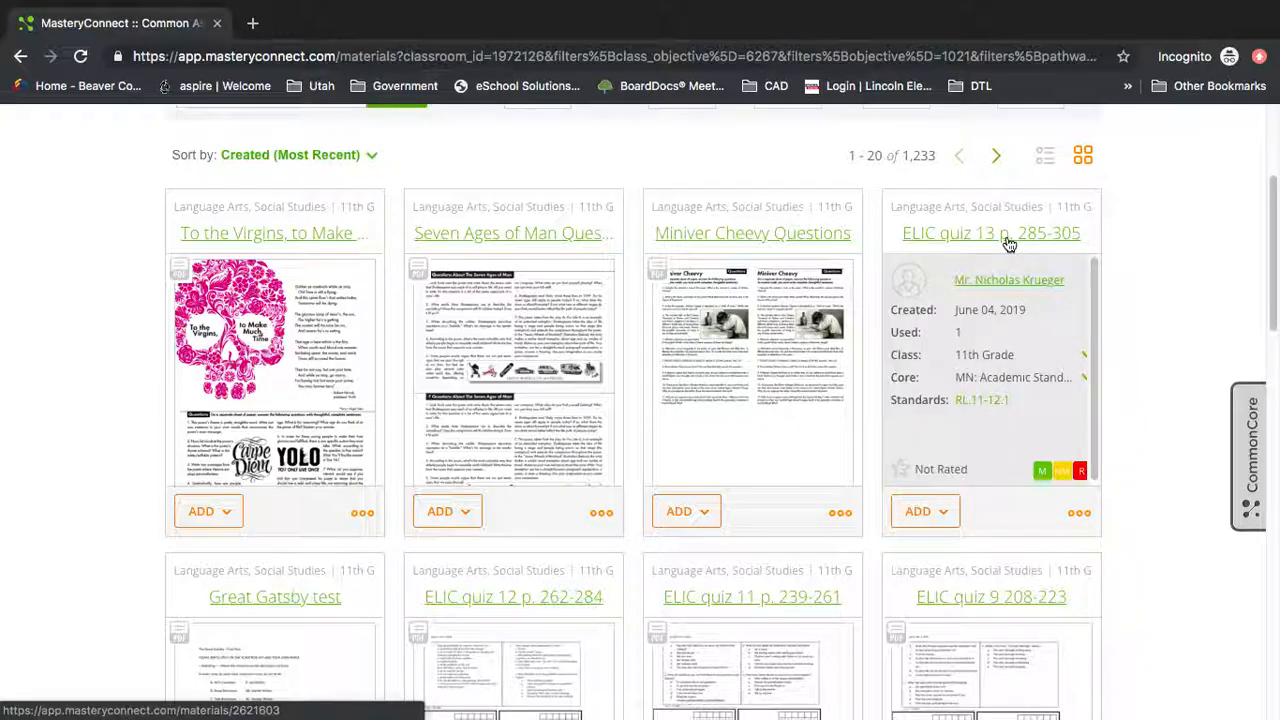
Add the community assessment "ELIC quiz 13 p. 285-305" to the 2019_LA11_3rd_Period tracker
{"action": "left_click", "coordinate": [944, 514]}
{"action": "left_click", "coordinate": [937, 550]}
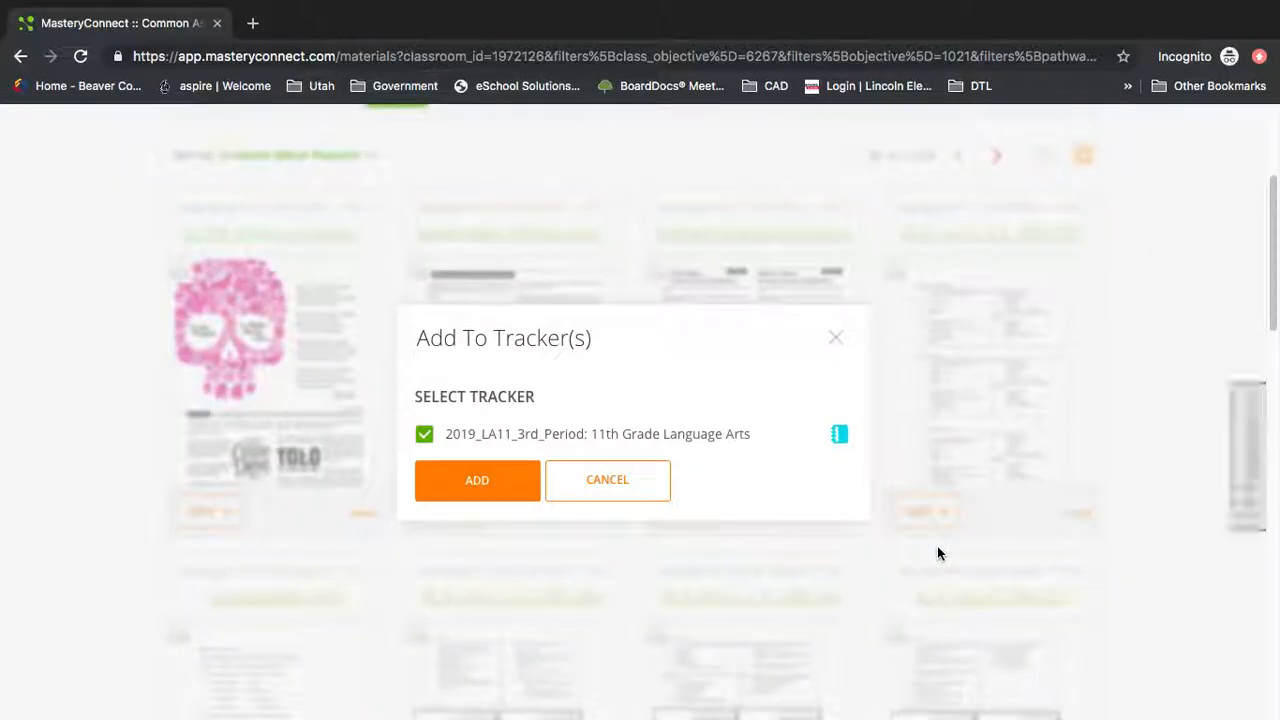
{"action": "left_click", "coordinate": [484, 482]}
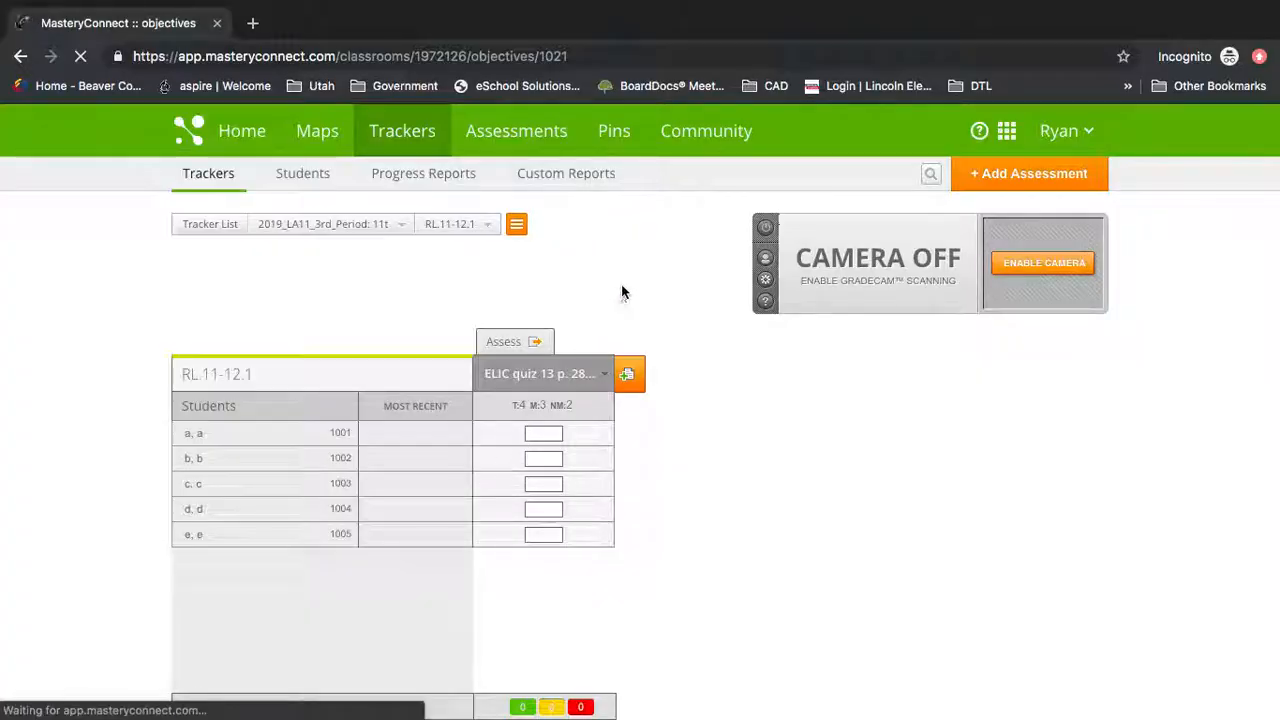
Find the "Miniver Cheevy Questions" assessment in the community and choose to add it to the tracker
{"action": "left_click", "coordinate": [1047, 180]}
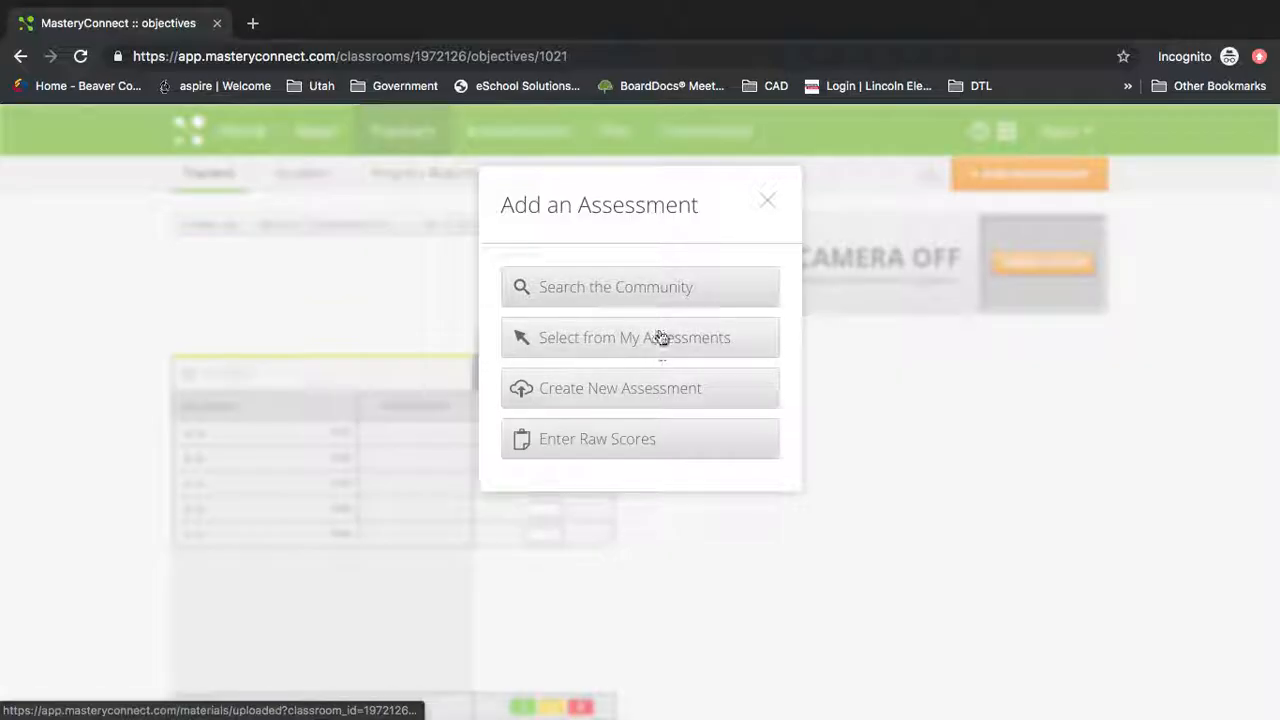
{"action": "left_click", "coordinate": [636, 291]}
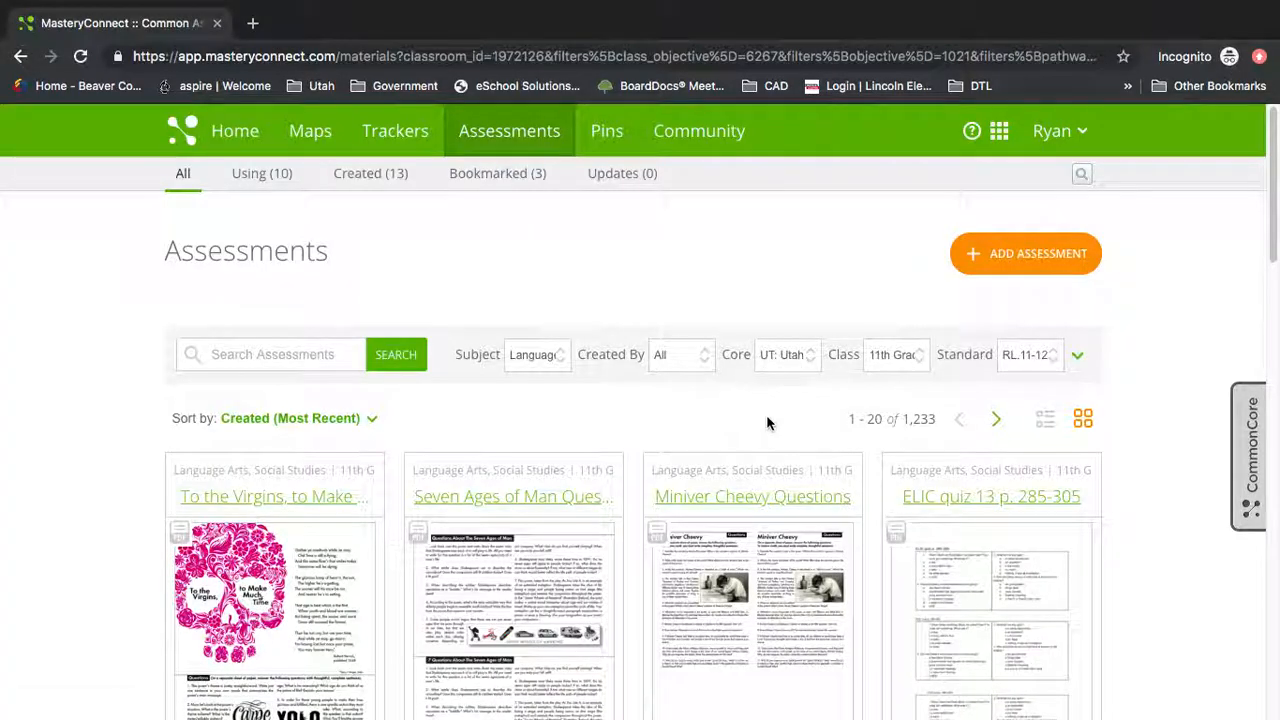
{"action": "scroll", "coordinate": [766, 423], "scroll_direction": "down", "scroll_amount": 7}
{"action": "scroll", "coordinate": [766, 428], "scroll_direction": "up", "scroll_amount": 2}
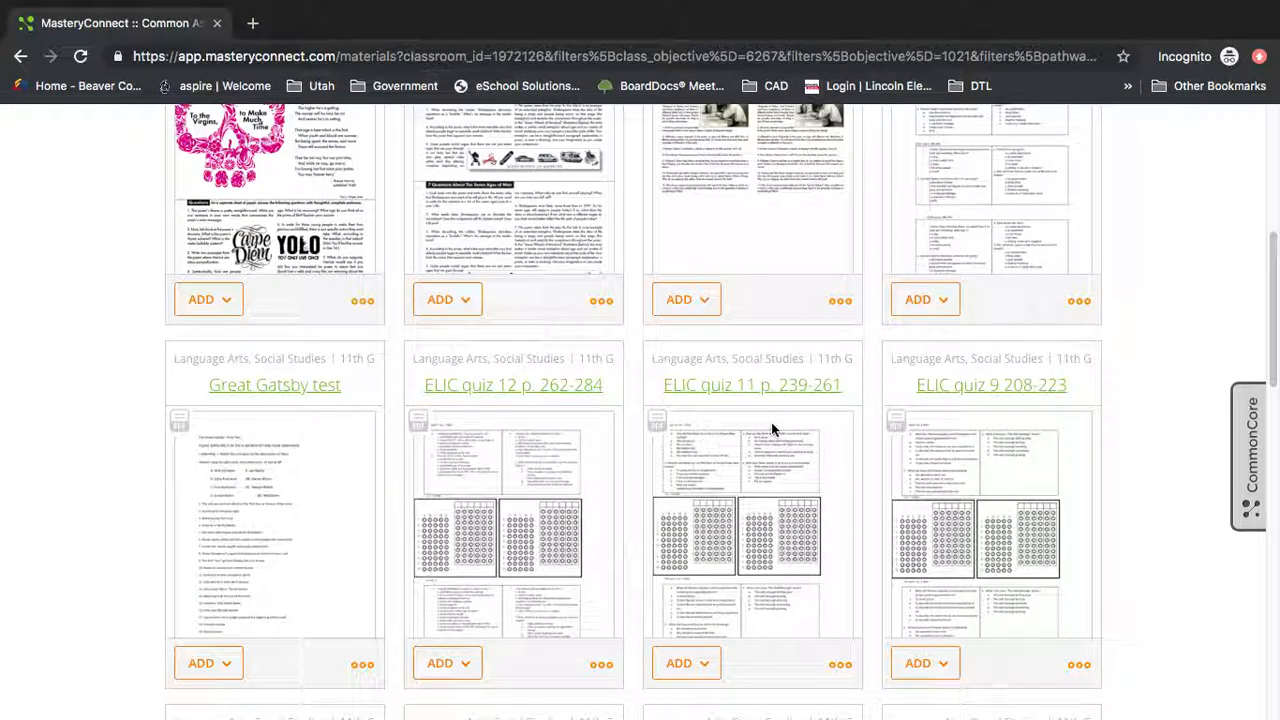
{"action": "scroll", "coordinate": [771, 422], "scroll_direction": "up", "scroll_amount": 3}
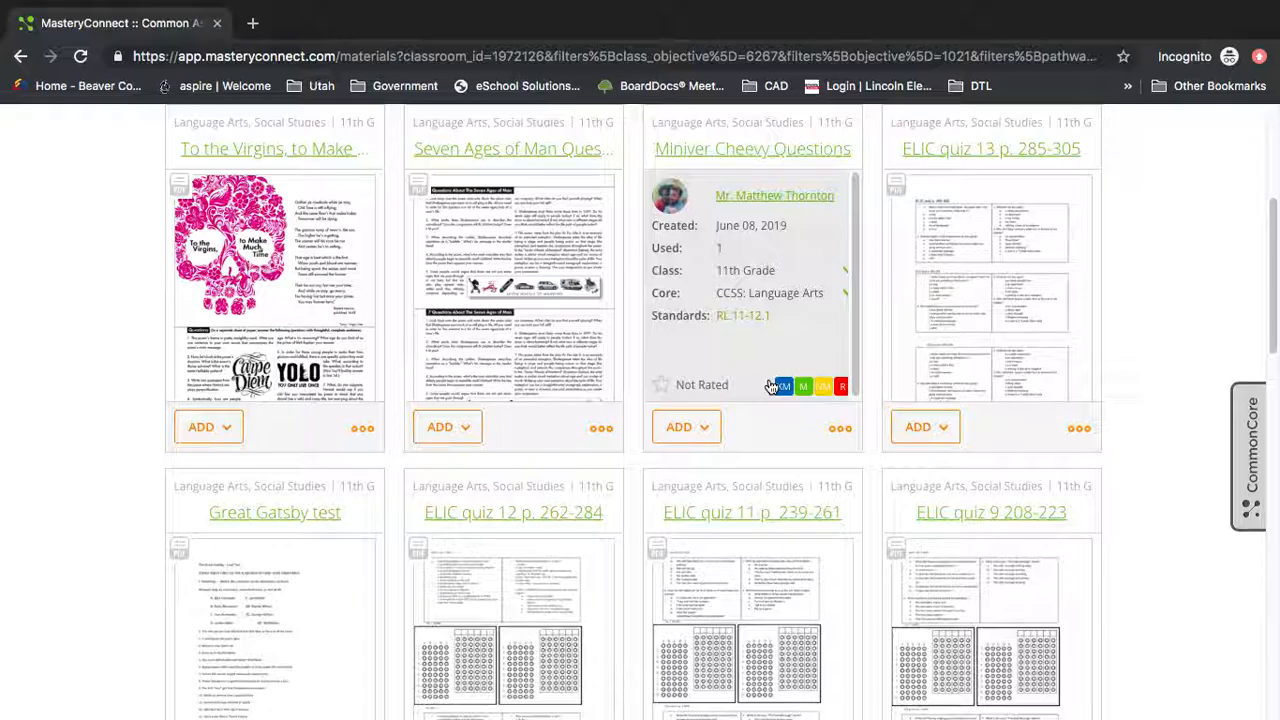
{"action": "left_click", "coordinate": [686, 431]}
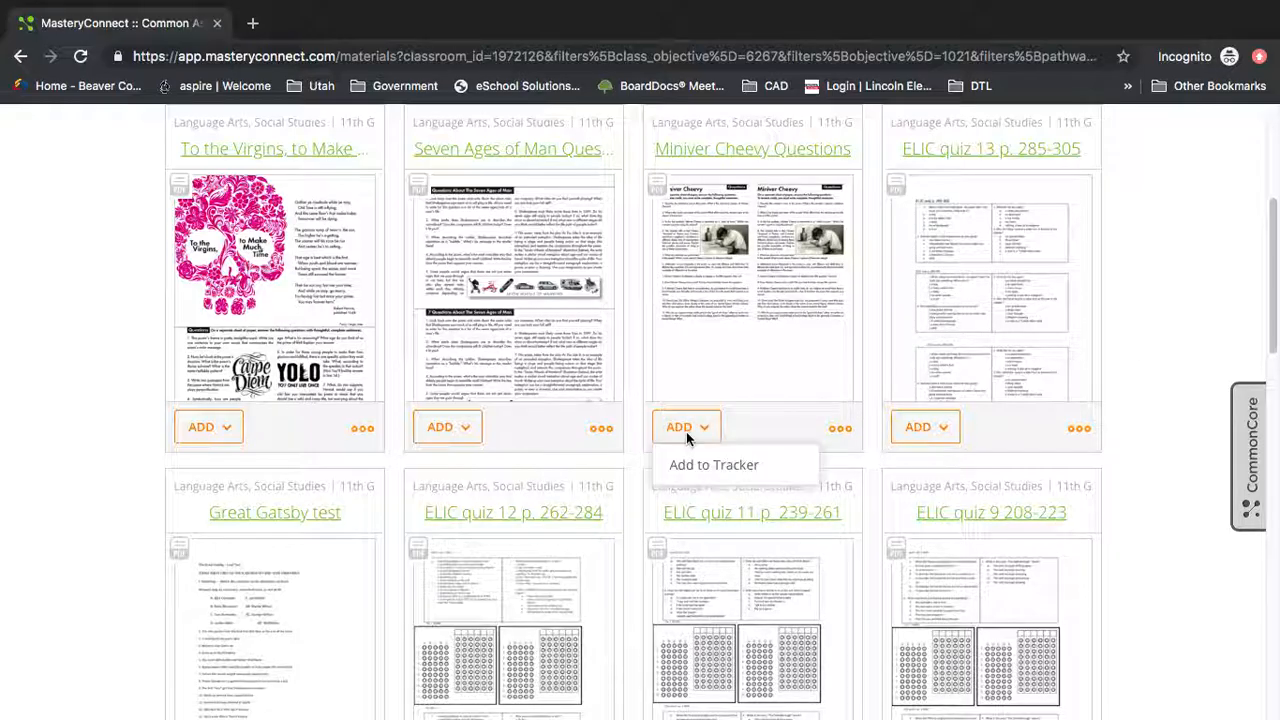
{"action": "left_click", "coordinate": [688, 466]}
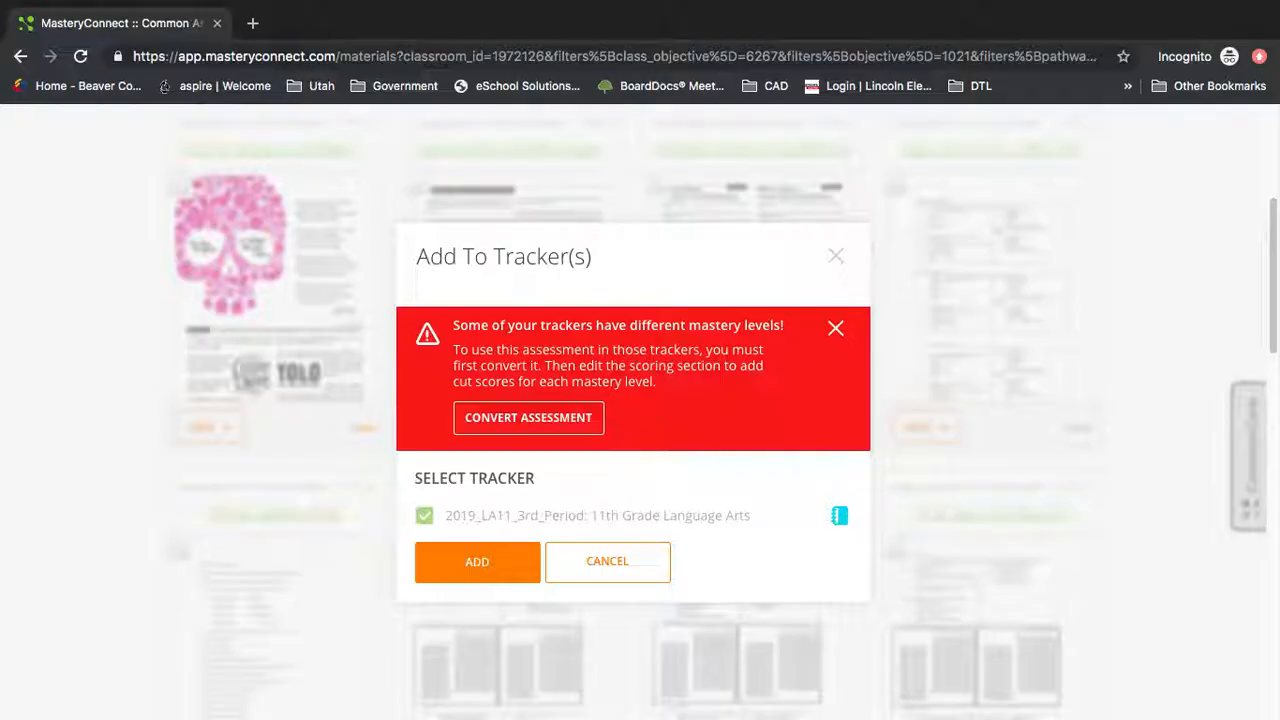
Convert the assessment to the tracker's mastery levels, set mastery to 4 and near mastery to 2, and try to clone it
{"action": "left_click", "coordinate": [554, 420]}
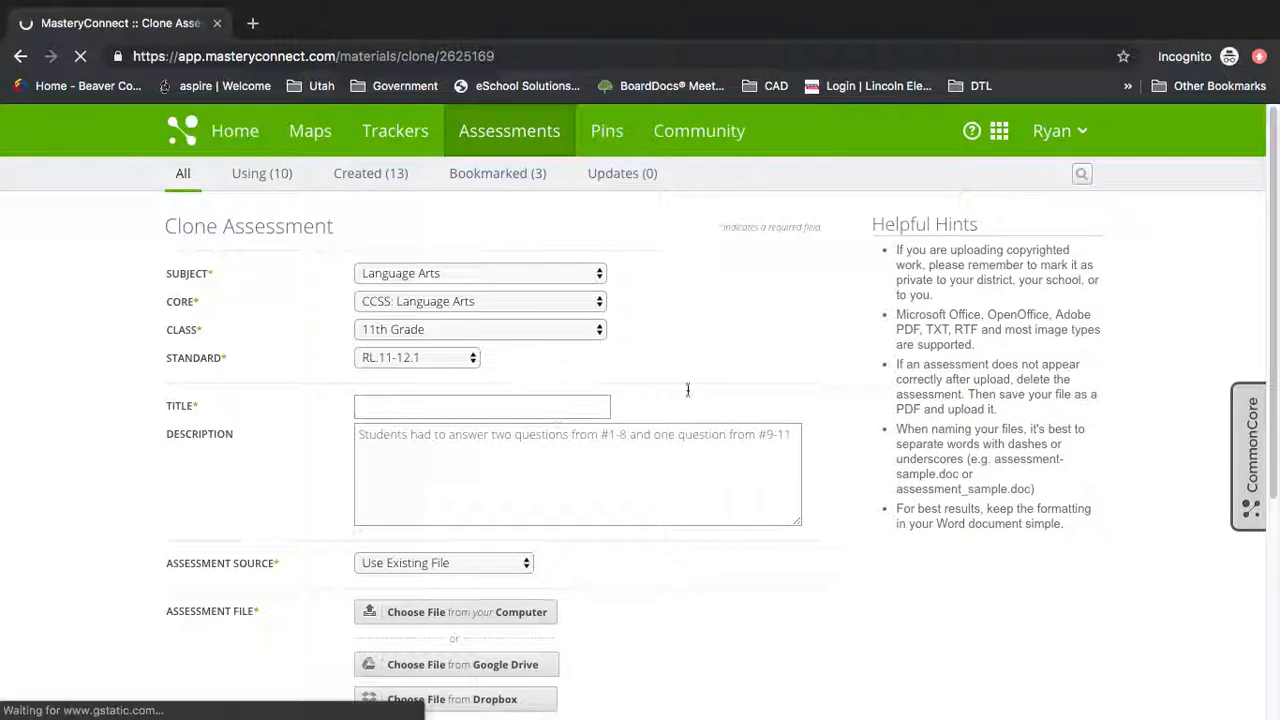
{"action": "scroll", "coordinate": [720, 375], "scroll_direction": "down", "scroll_amount": 5}
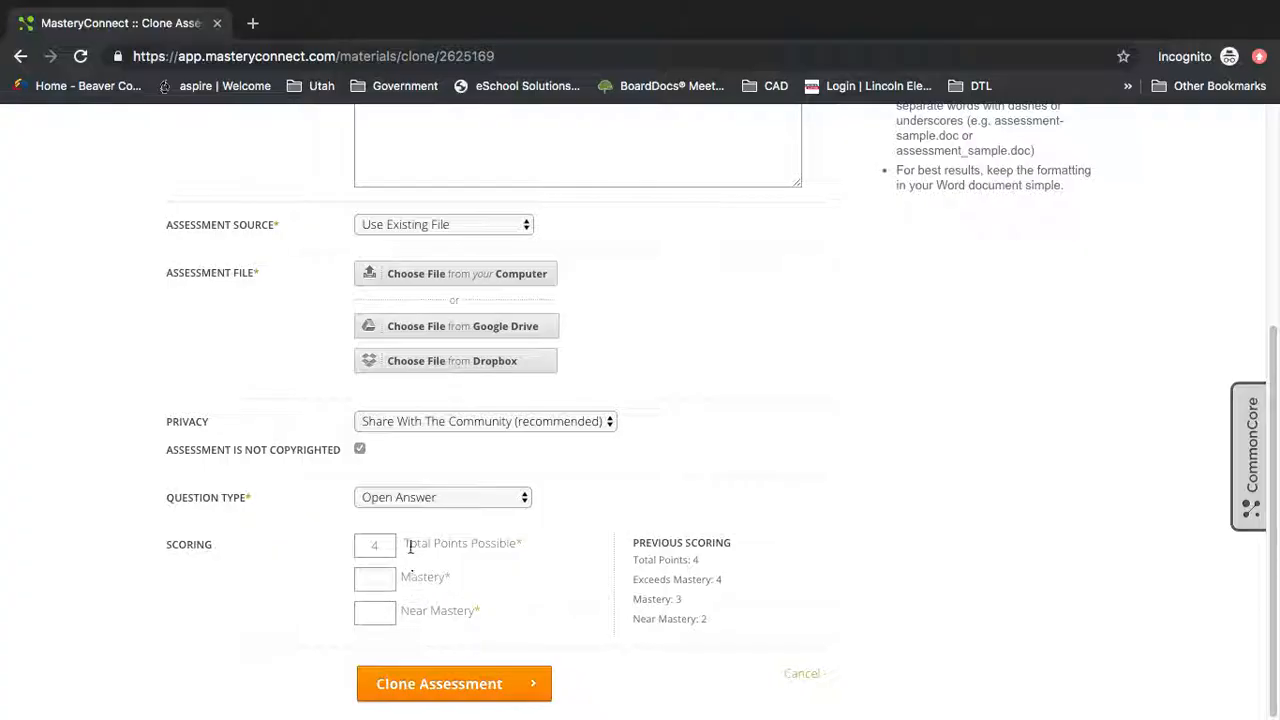
{"action": "scroll", "coordinate": [632, 430], "scroll_direction": "up", "scroll_amount": 5}
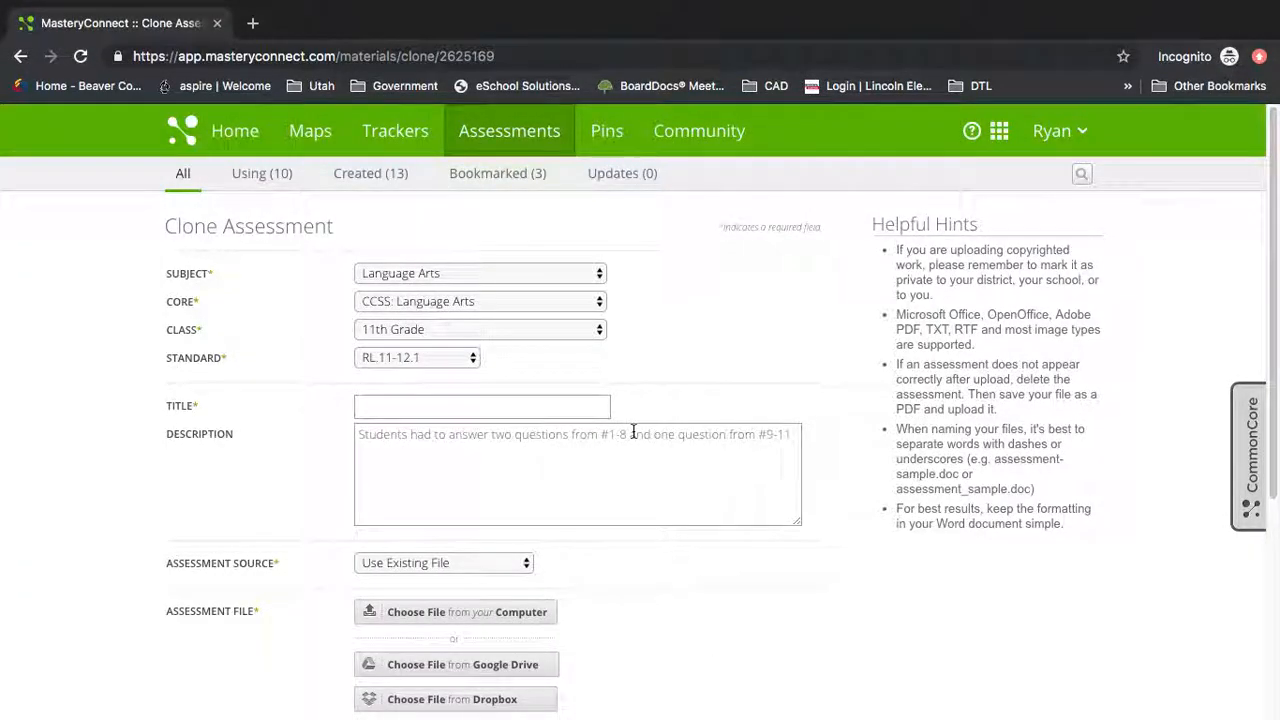
{"action": "scroll", "coordinate": [632, 432], "scroll_direction": "down", "scroll_amount": 5}
{"action": "left_click", "coordinate": [374, 579]}
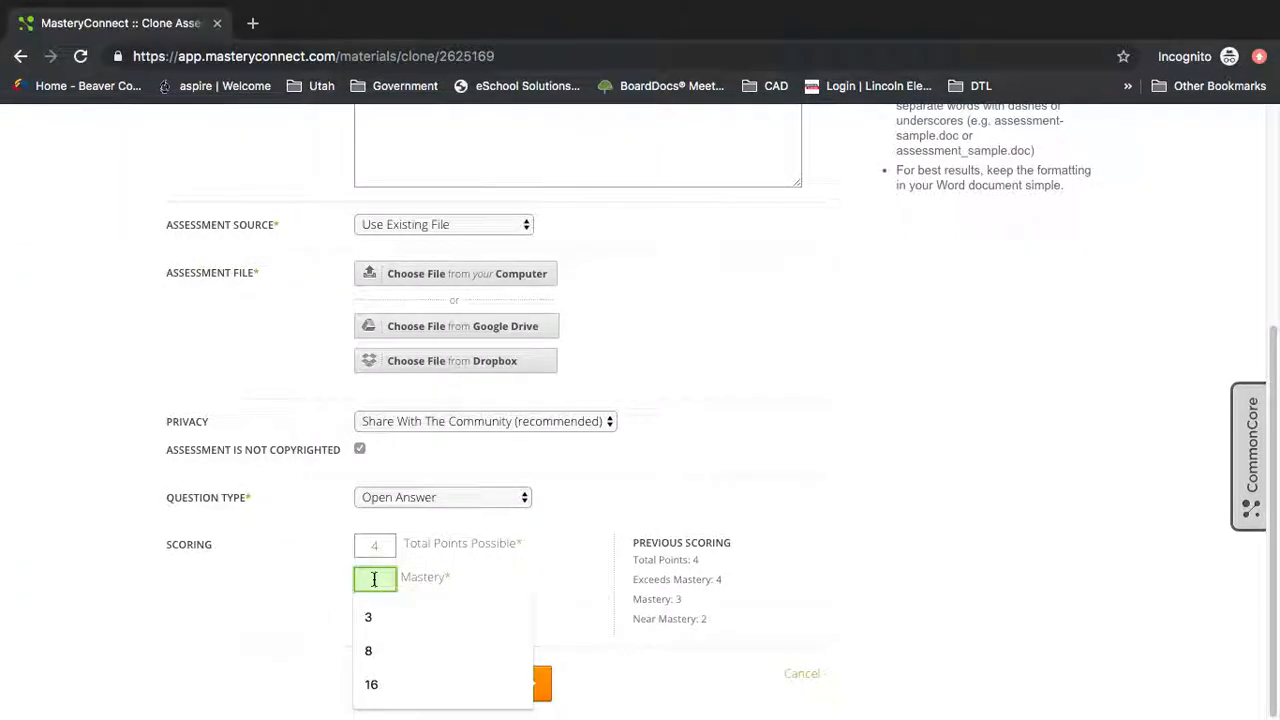
{"action": "type", "text": "4"}
{"action": "left_click", "coordinate": [372, 612]}
{"action": "type", "text": "2"}
{"action": "left_click", "coordinate": [453, 687]}
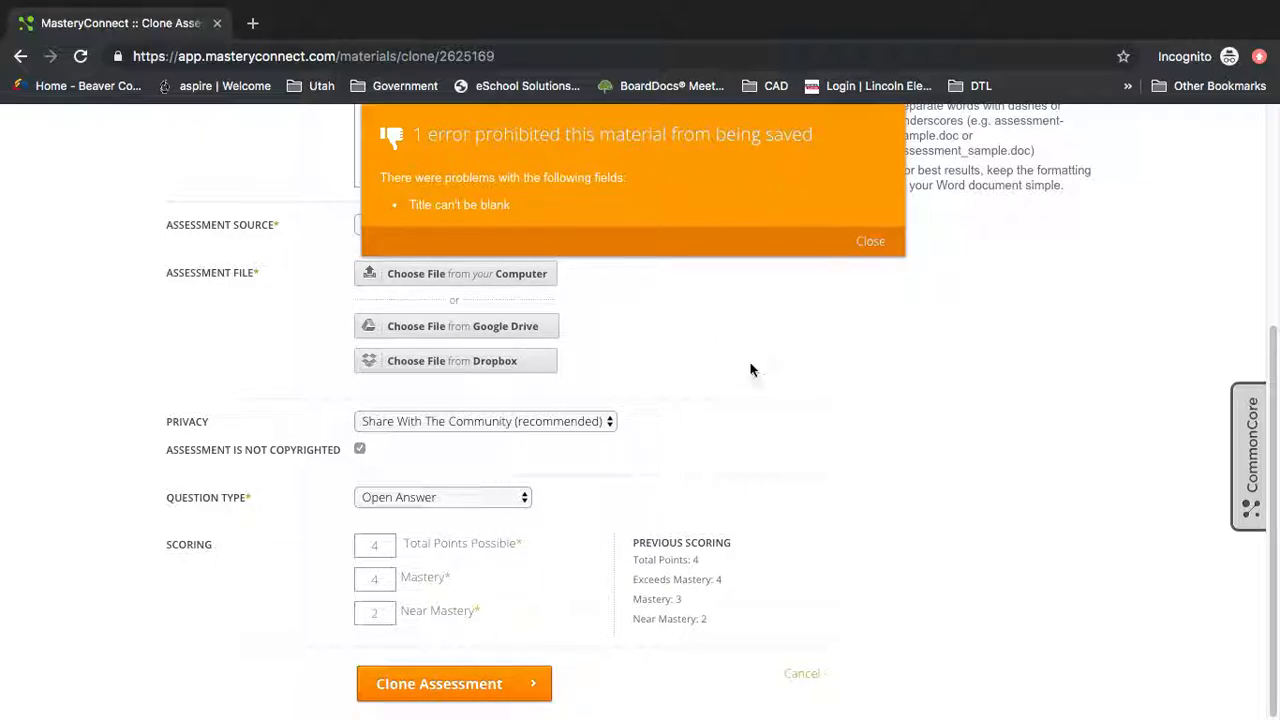
Title the cloned assessment "delete me 3" and clone it
{"action": "left_click", "coordinate": [885, 243]}
{"action": "scroll", "coordinate": [781, 333], "scroll_direction": "up", "scroll_amount": 5}
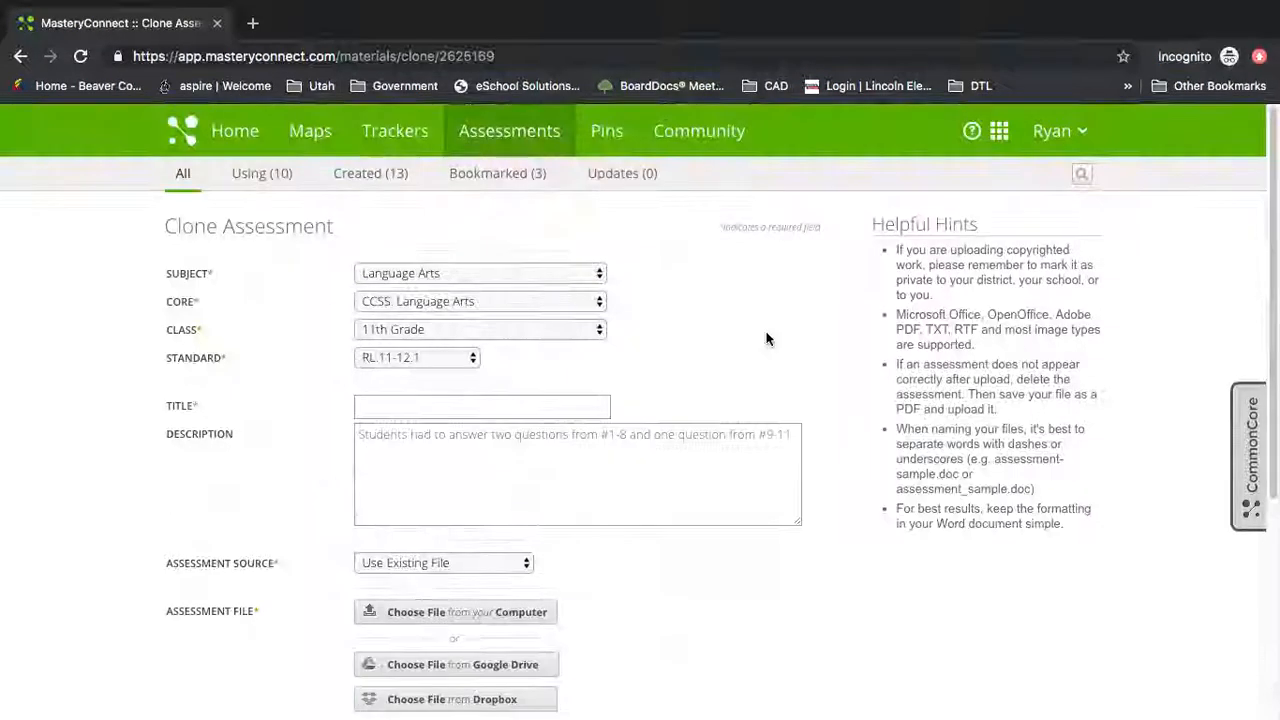
{"action": "left_click", "coordinate": [385, 410]}
{"action": "type", "text": "delete me"}
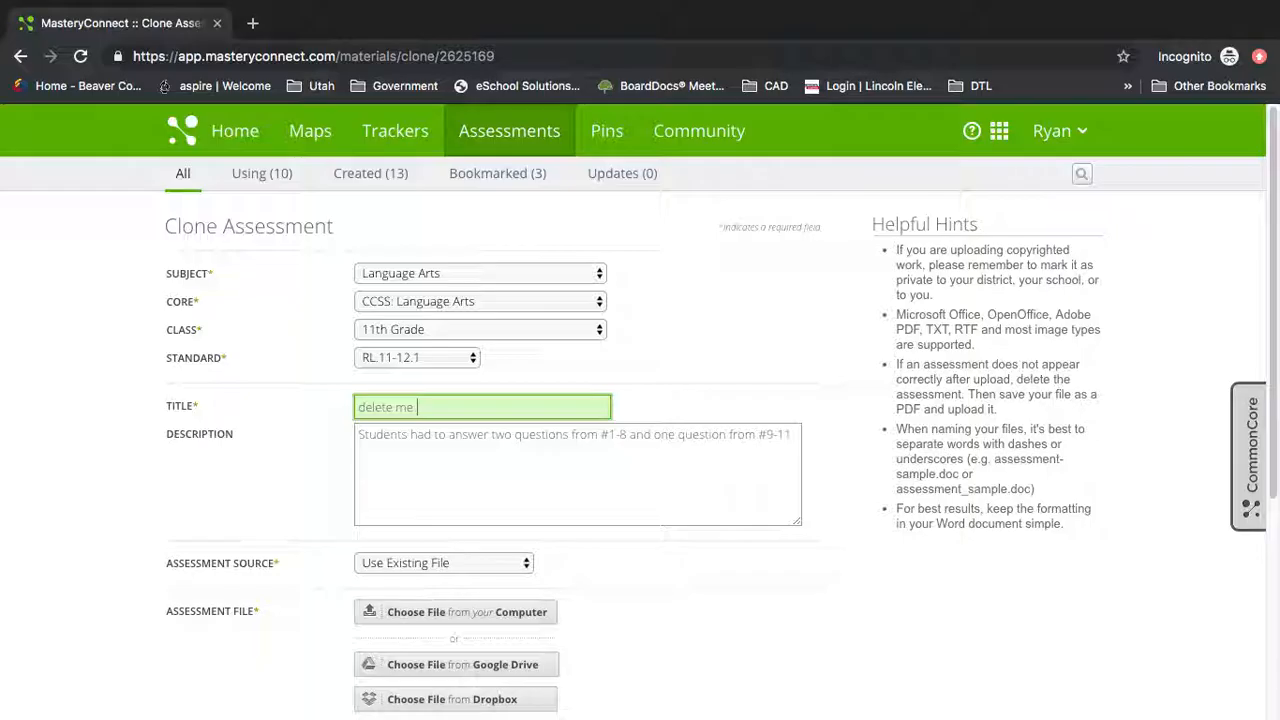
{"action": "type", "text": " 3"}
{"action": "scroll", "coordinate": [765, 614], "scroll_direction": "down", "scroll_amount": 3}
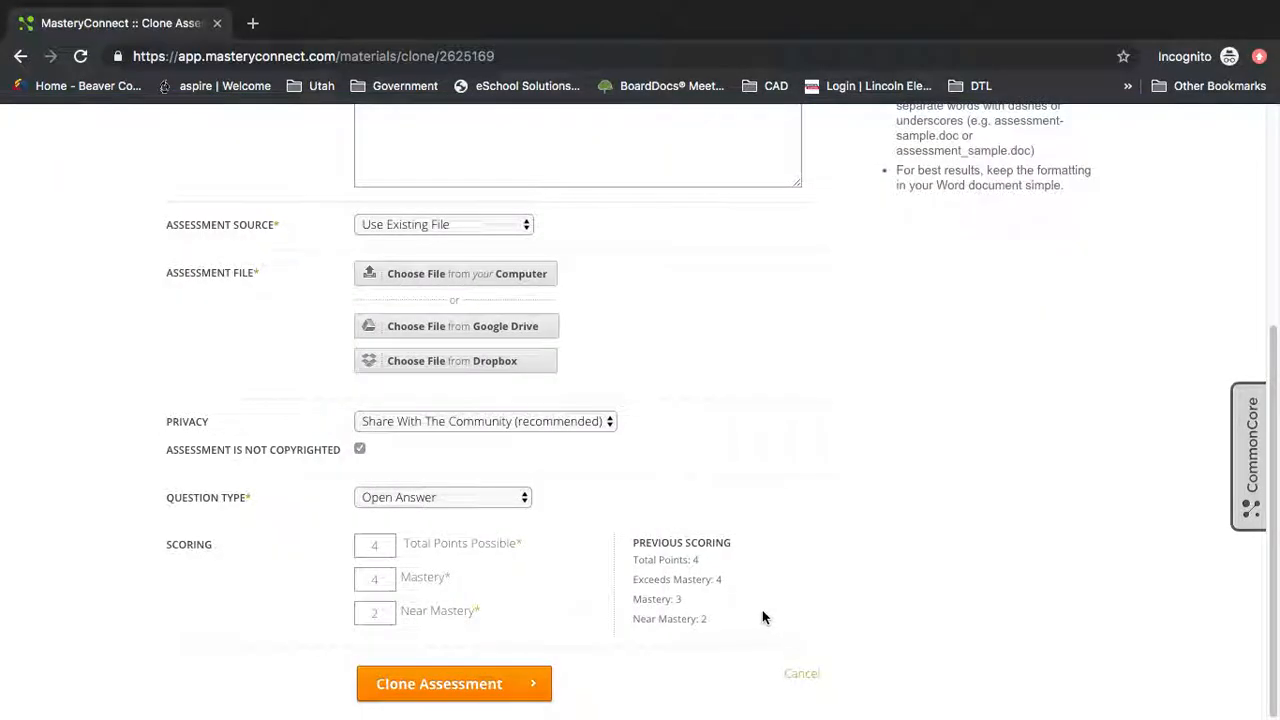
{"action": "left_click", "coordinate": [420, 690]}
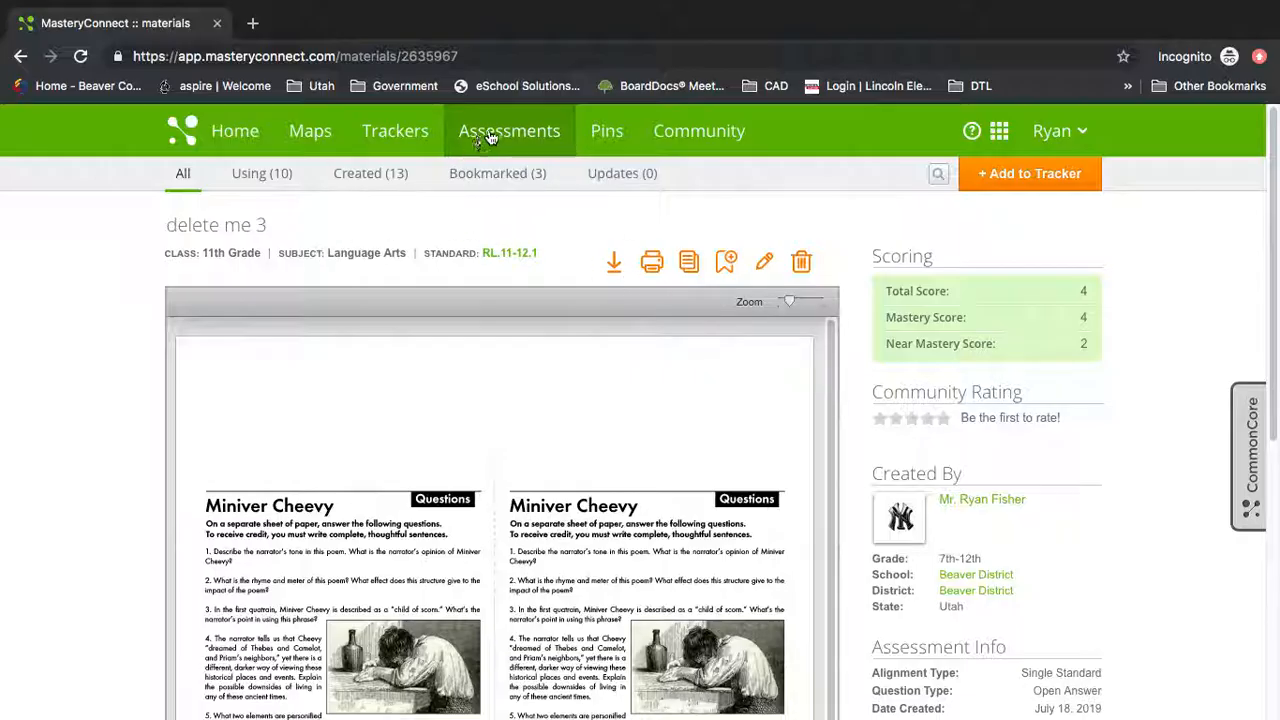
Open the list of all assessments and look for the cloned "delete me 3"
{"action": "left_click", "coordinate": [533, 145]}
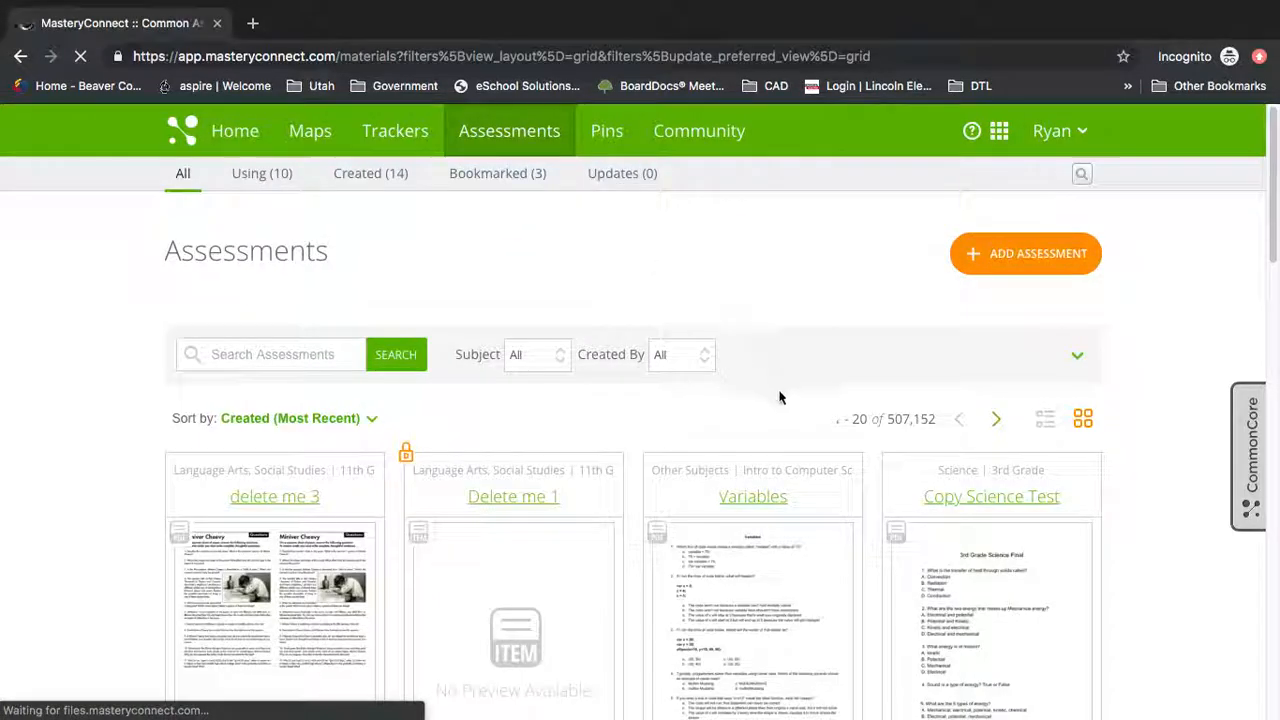
{"action": "scroll", "coordinate": [777, 392], "scroll_direction": "down", "scroll_amount": 5}
{"action": "scroll", "coordinate": [460, 312], "scroll_direction": "up", "scroll_amount": 1}
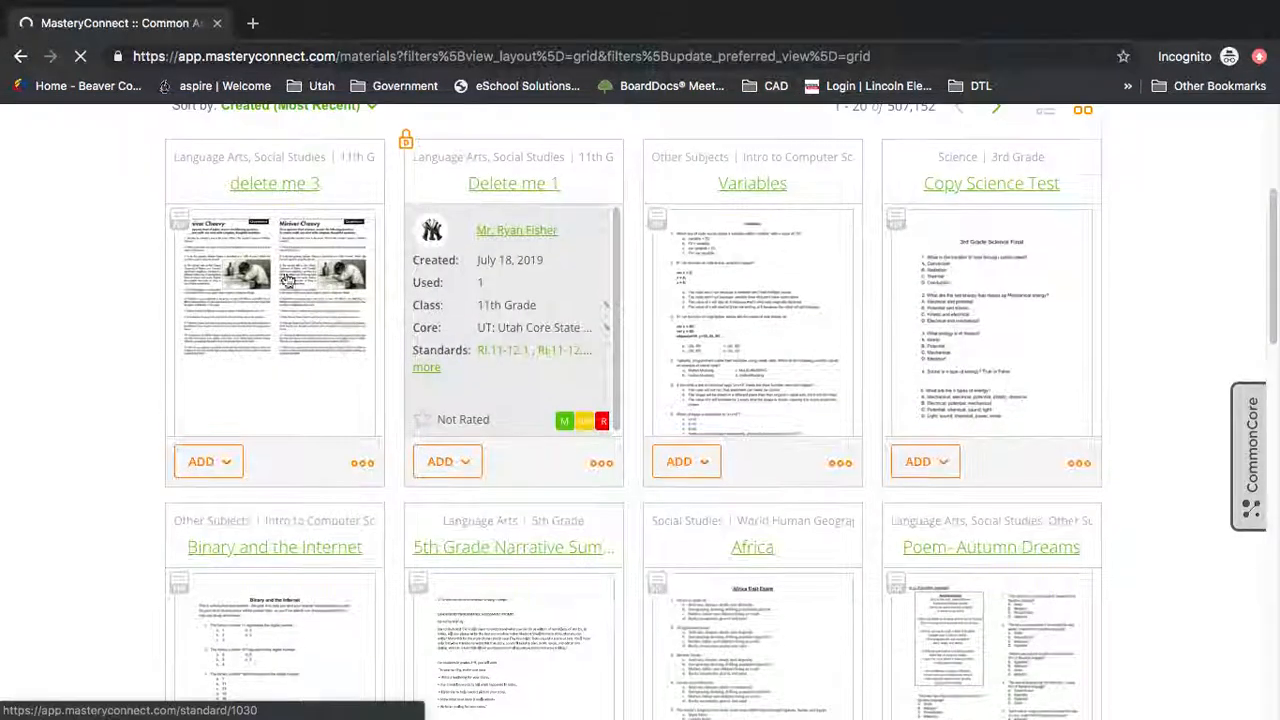
Open the "Delete me 1" assessment from the list of all assessments
{"action": "mouse_move", "coordinate": [236, 280]}
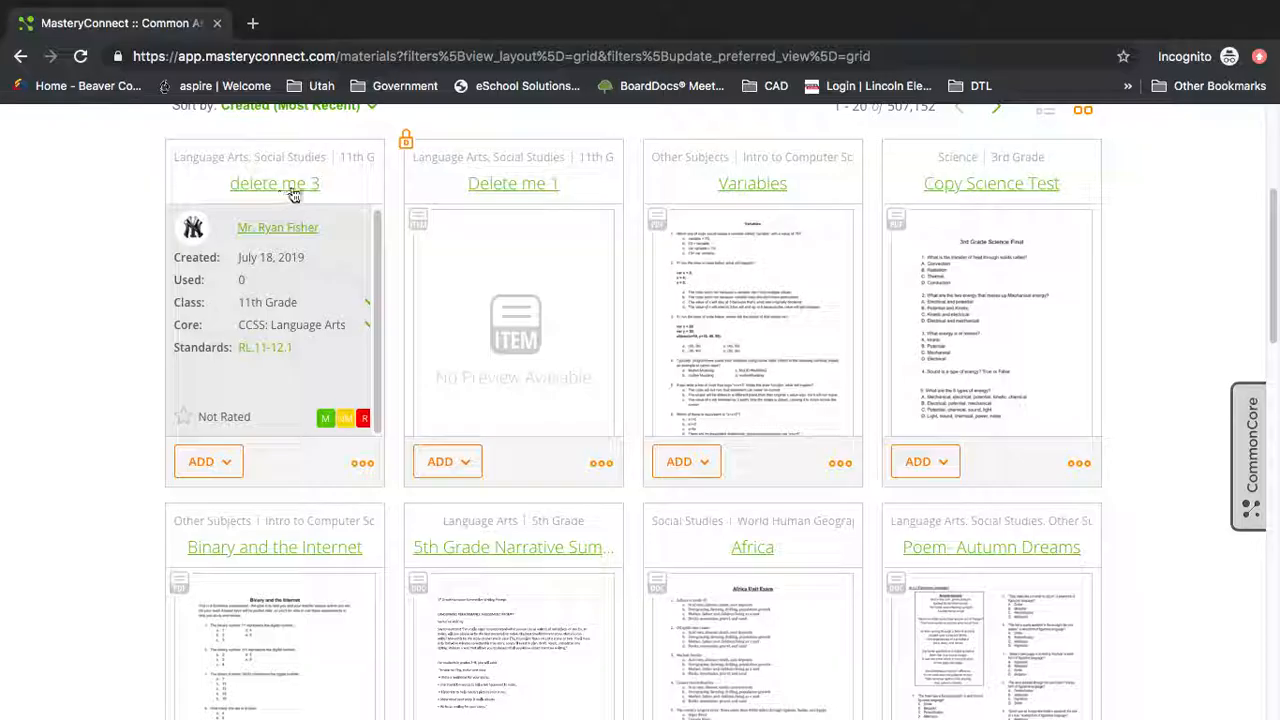
{"action": "left_click", "coordinate": [501, 191]}
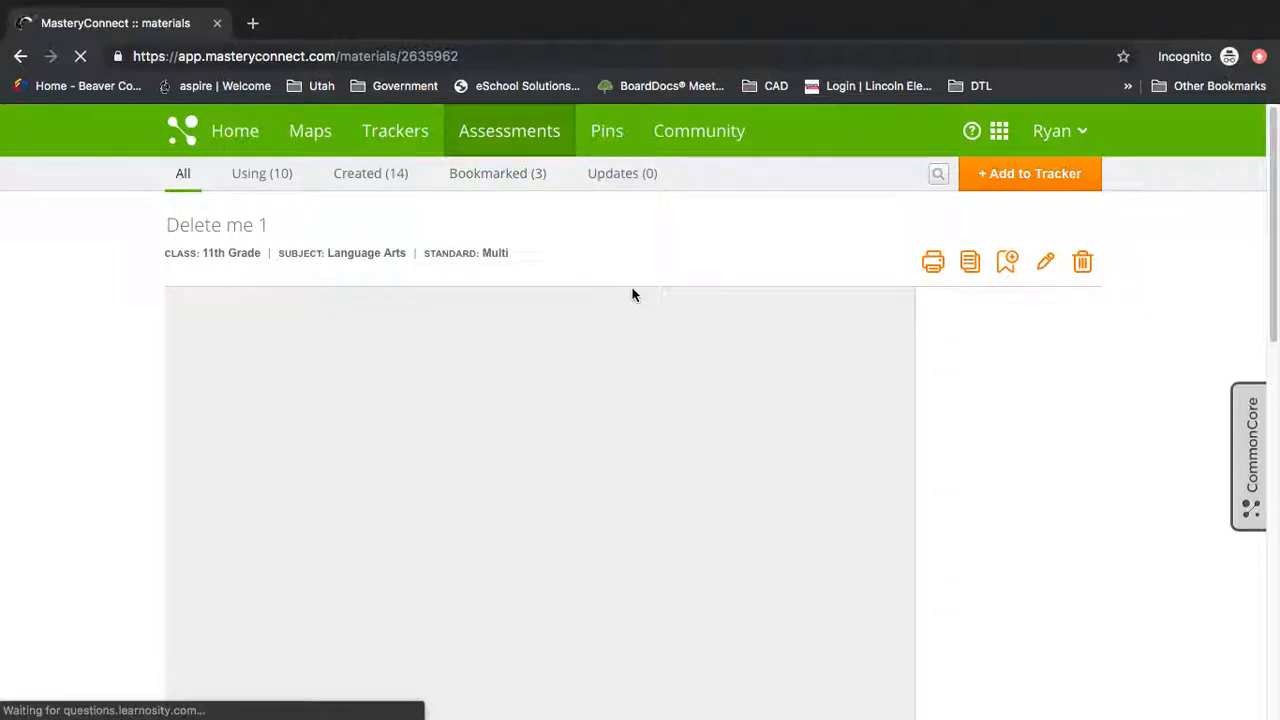
{"action": "scroll", "coordinate": [642, 290], "scroll_direction": "down", "scroll_amount": 1}
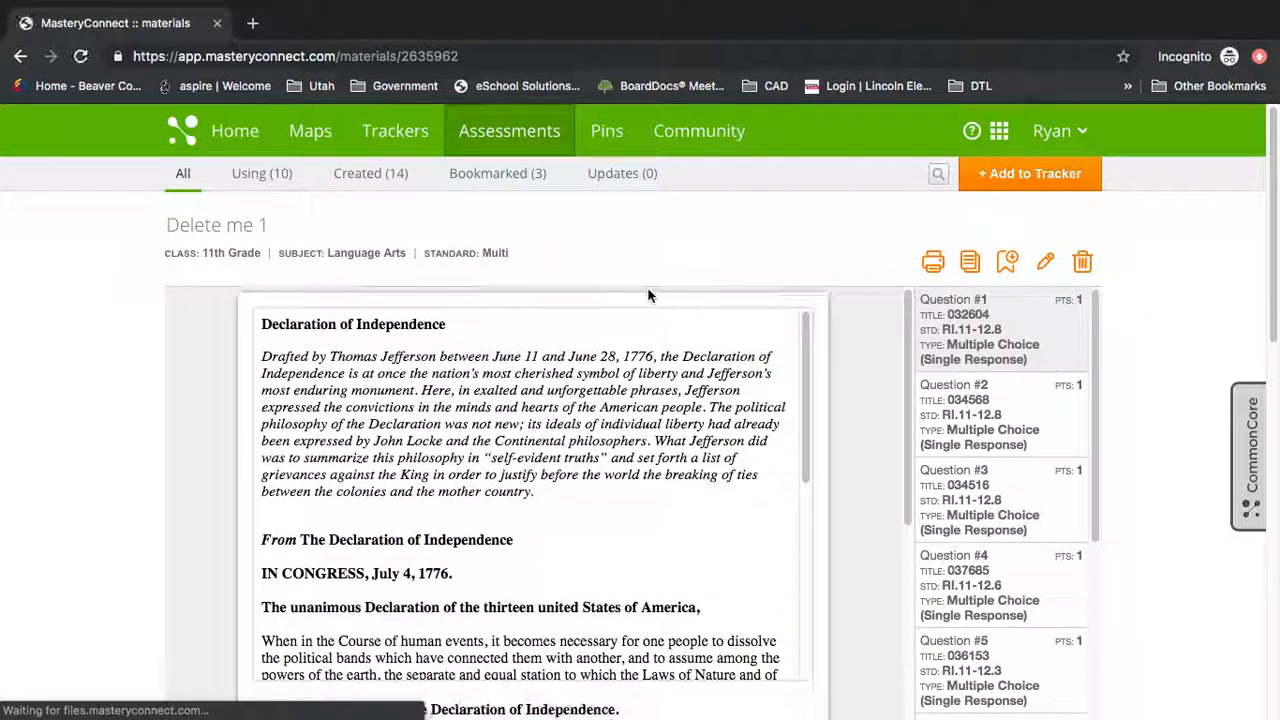
Edit the "Delete me 1" assessment, filter its item bank to Grade Cam items, and save the changes
{"action": "left_click", "coordinate": [1044, 263]}
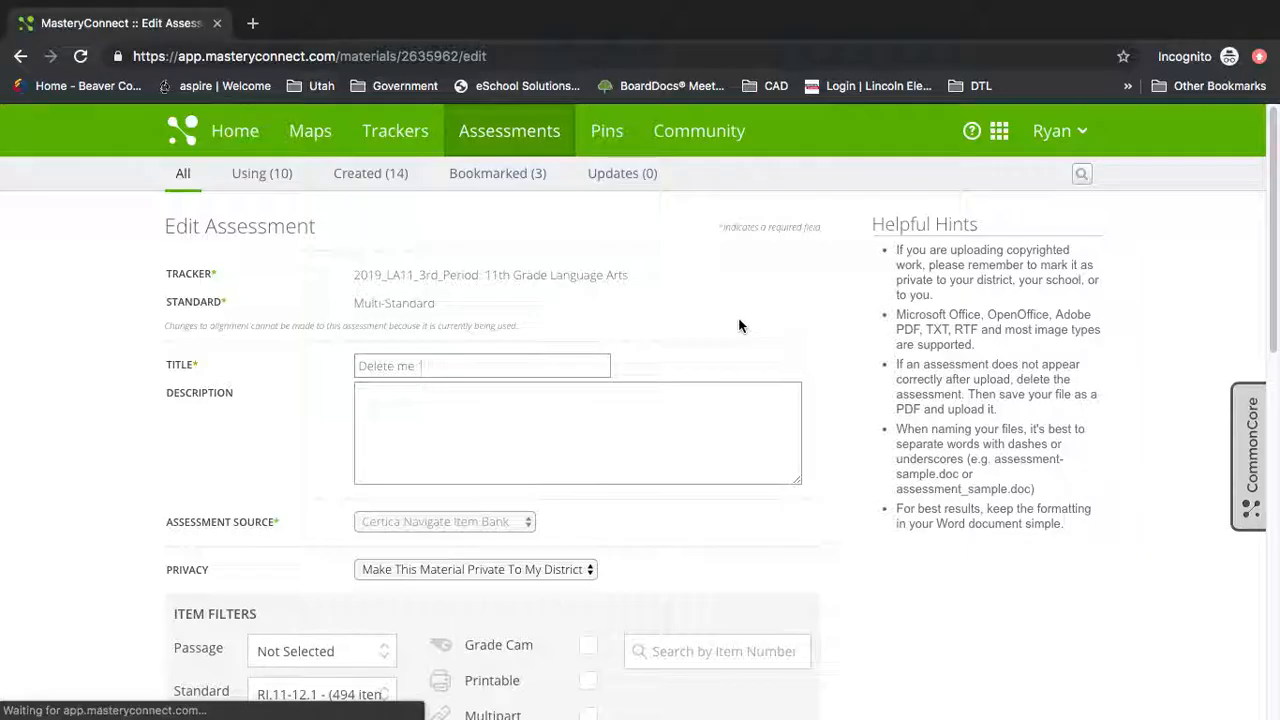
{"action": "scroll", "coordinate": [740, 325], "scroll_direction": "down", "scroll_amount": 5}
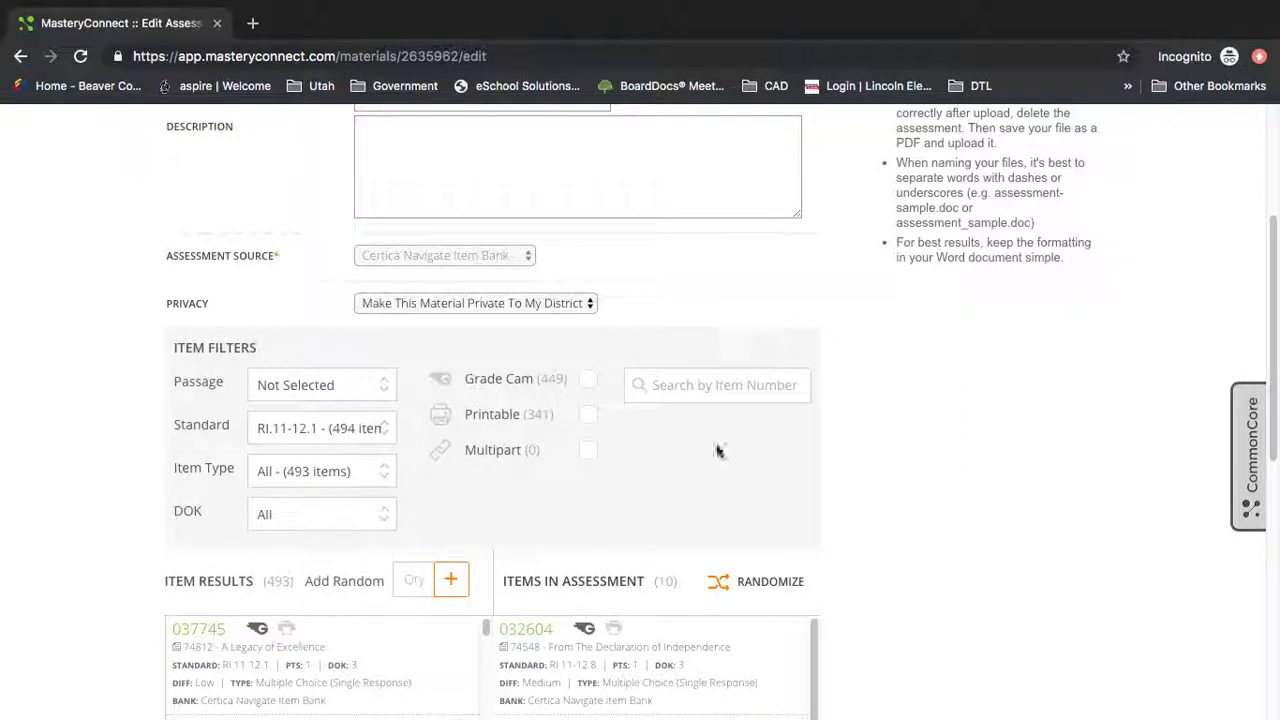
{"action": "left_click", "coordinate": [588, 380]}
{"action": "scroll", "coordinate": [791, 468], "scroll_direction": "down", "scroll_amount": 1}
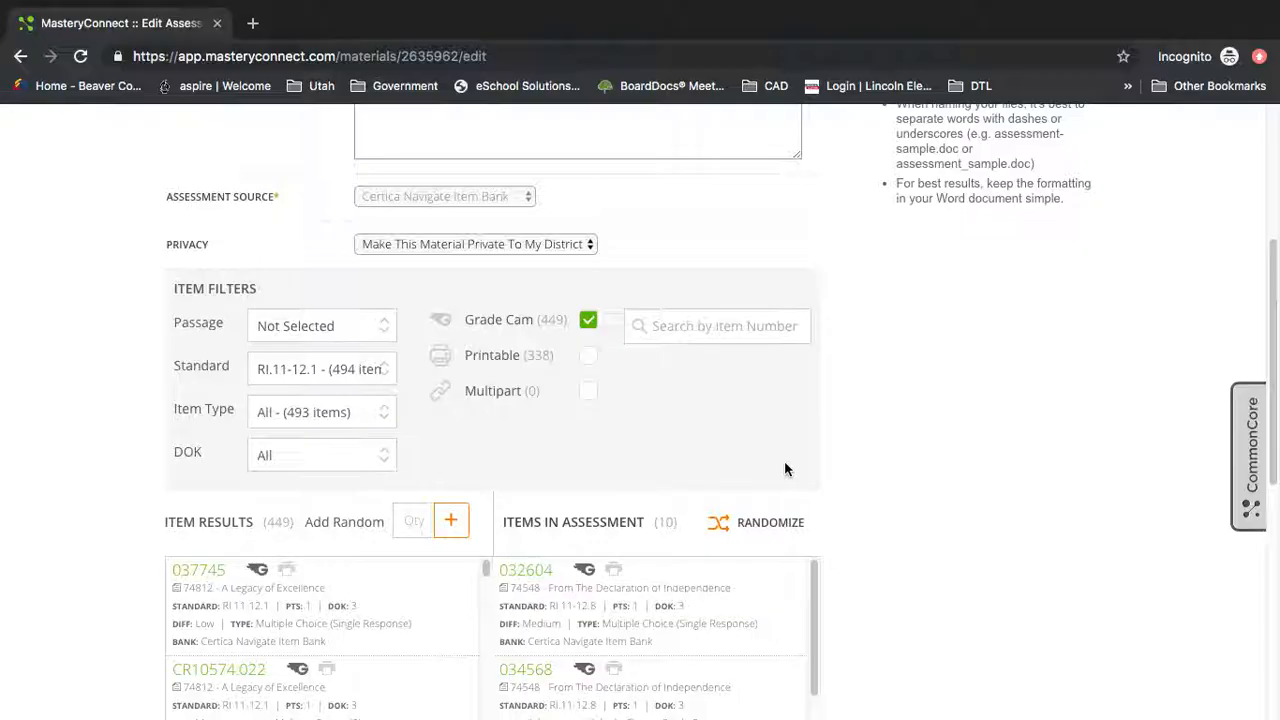
{"action": "scroll", "coordinate": [706, 461], "scroll_direction": "up", "scroll_amount": 4}
{"action": "scroll", "coordinate": [706, 461], "scroll_direction": "down", "scroll_amount": 15}
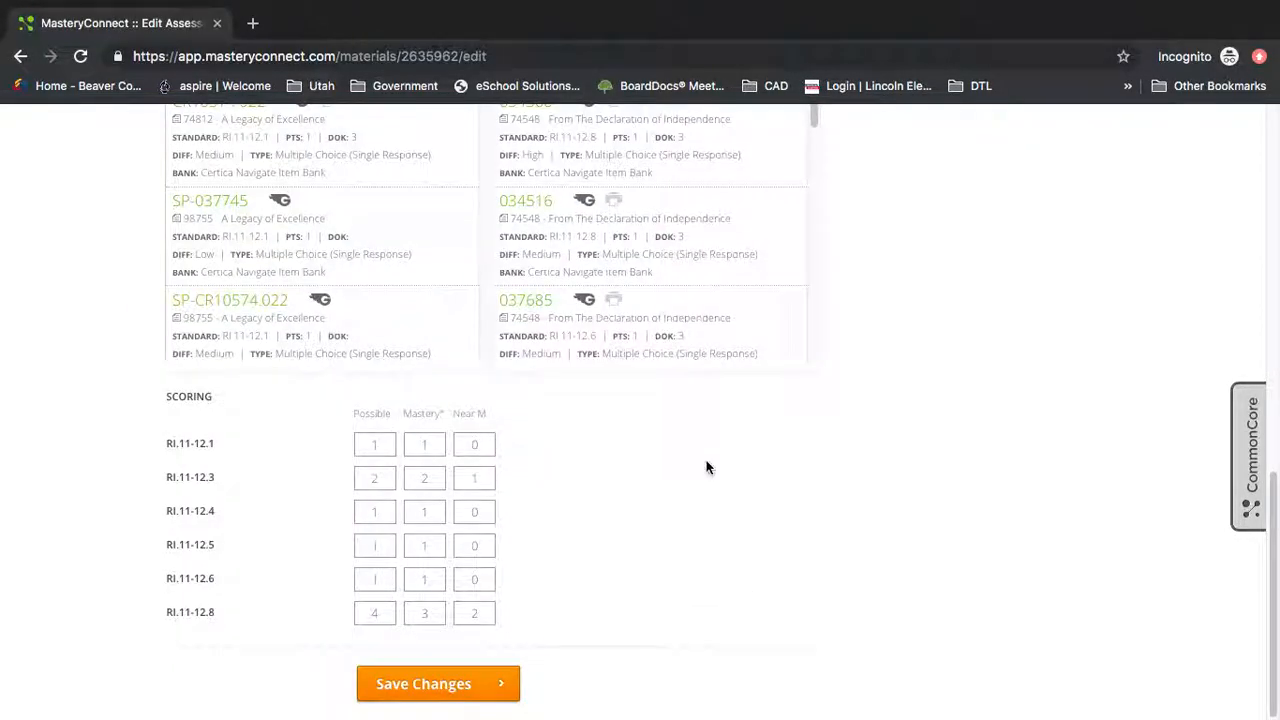
{"action": "left_click", "coordinate": [446, 685]}
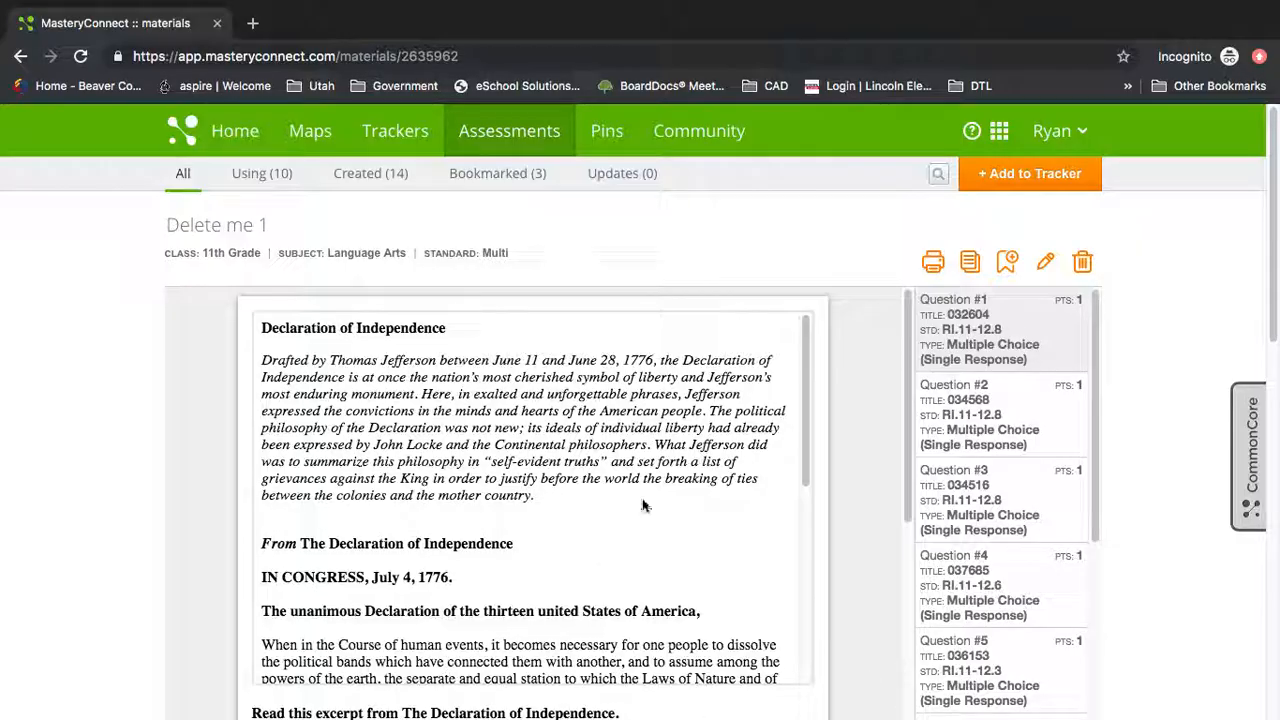
Open the printable version of "Delete me 1", review all pages in the print preview, and close it without printing
{"action": "left_click", "coordinate": [924, 266]}
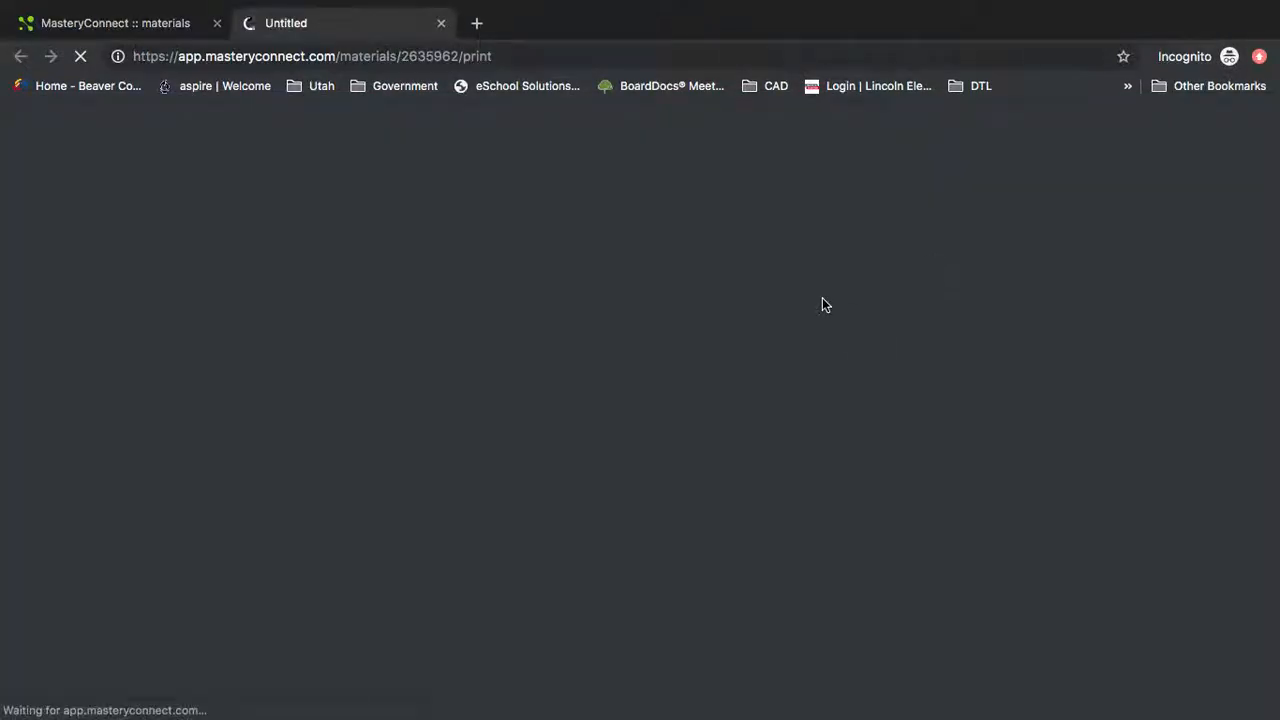
{"action": "scroll", "coordinate": [663, 329], "scroll_direction": "down", "scroll_amount": 20}
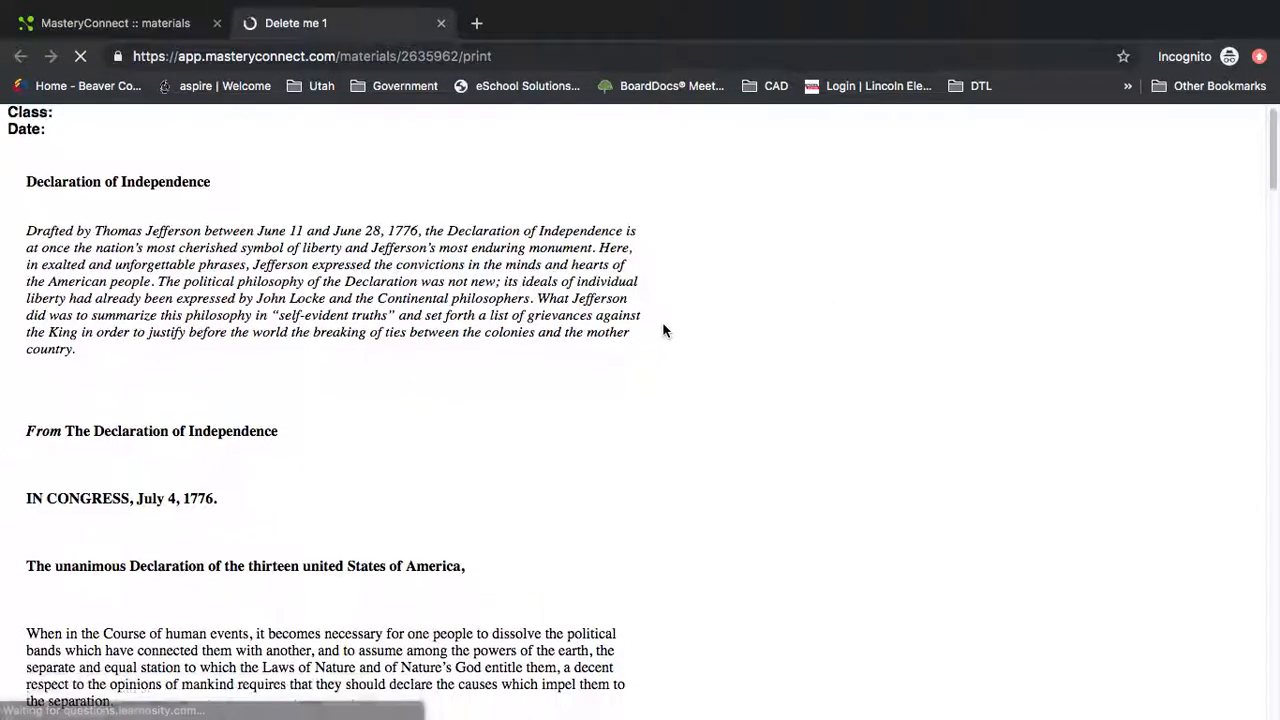
{"action": "scroll", "coordinate": [663, 329], "scroll_direction": "down", "scroll_amount": 10}
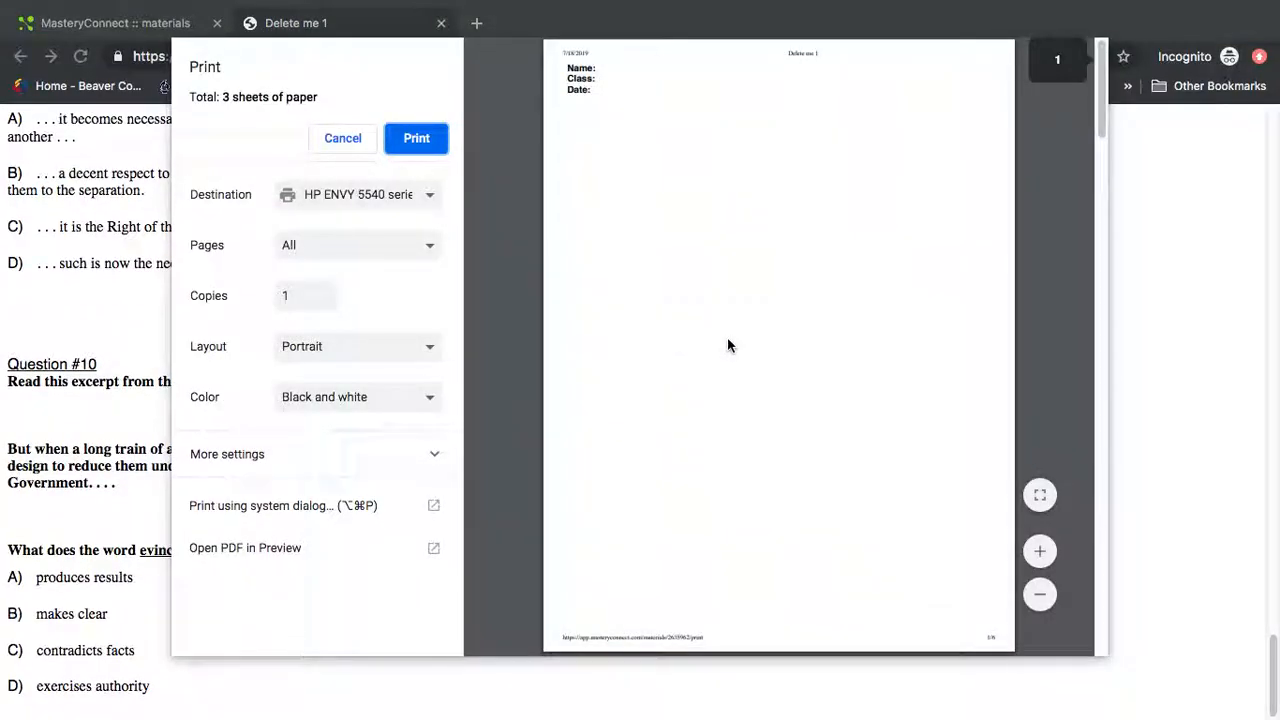
{"action": "scroll", "coordinate": [727, 337], "scroll_direction": "down", "scroll_amount": 15}
{"action": "scroll", "coordinate": [727, 343], "scroll_direction": "down", "scroll_amount": 10}
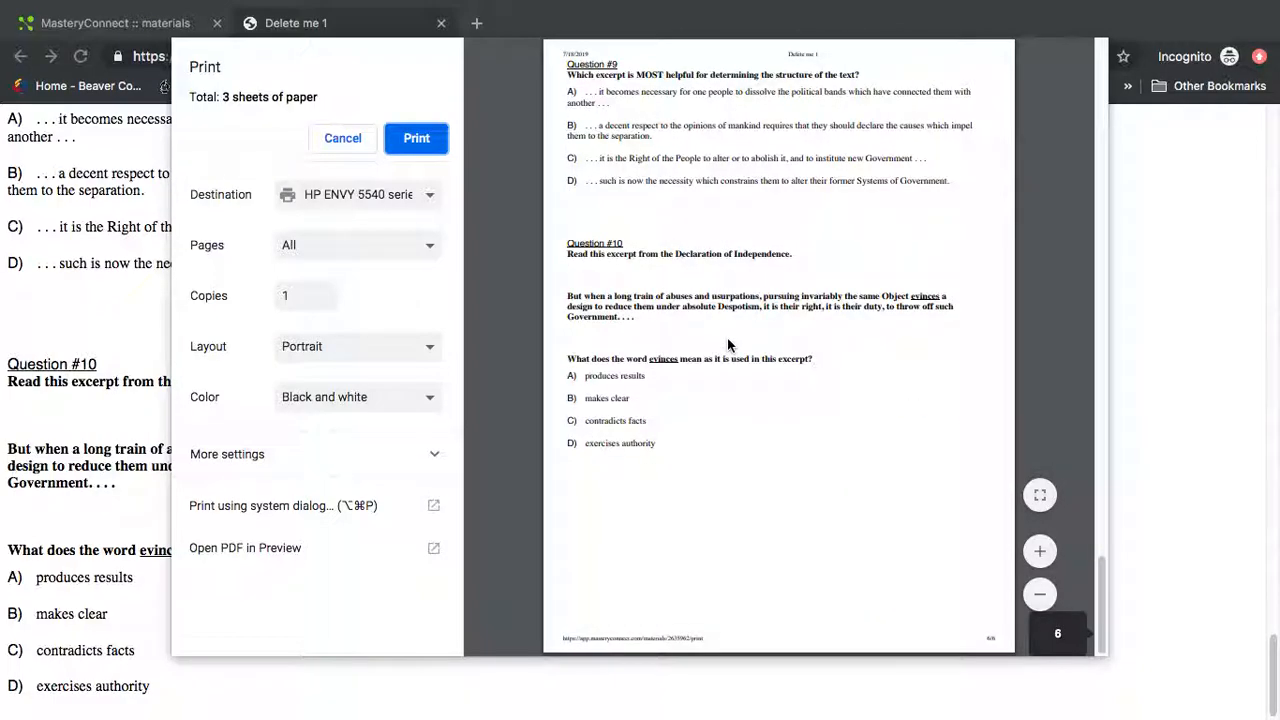
{"action": "scroll", "coordinate": [727, 340], "scroll_direction": "up", "scroll_amount": 20}
{"action": "scroll", "coordinate": [727, 340], "scroll_direction": "up", "scroll_amount": 15}
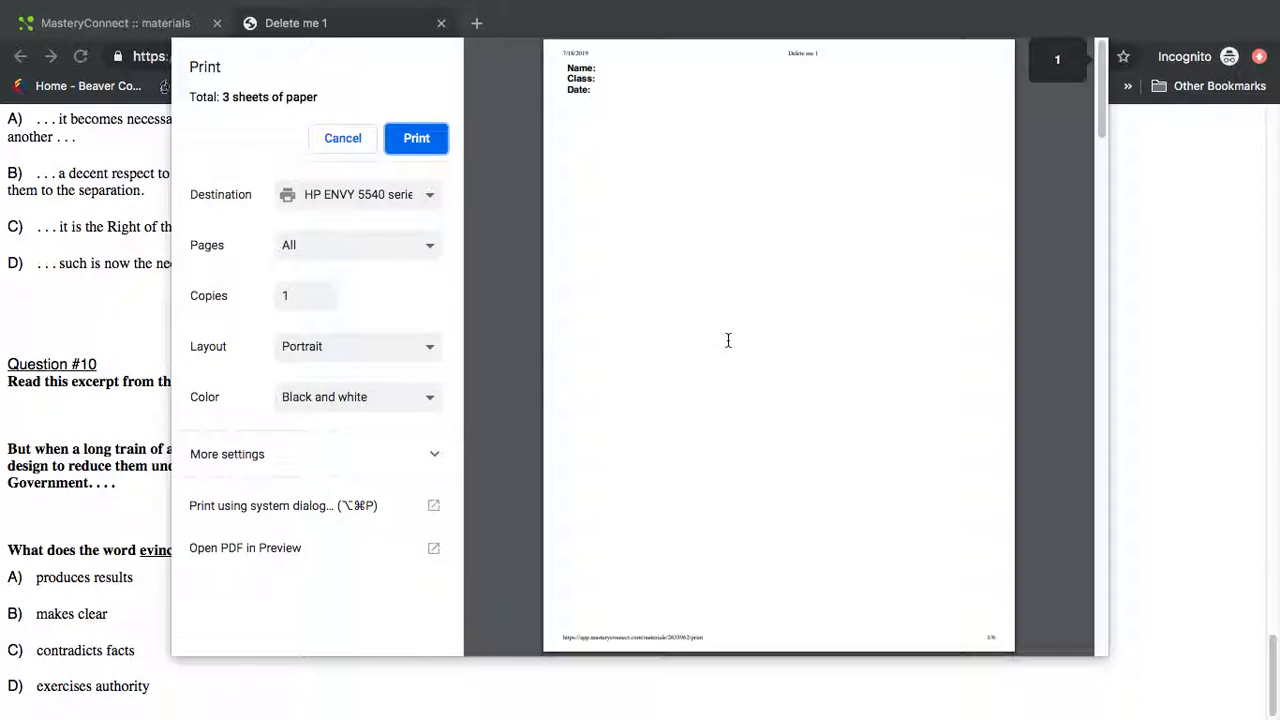
{"action": "left_click", "coordinate": [341, 138]}
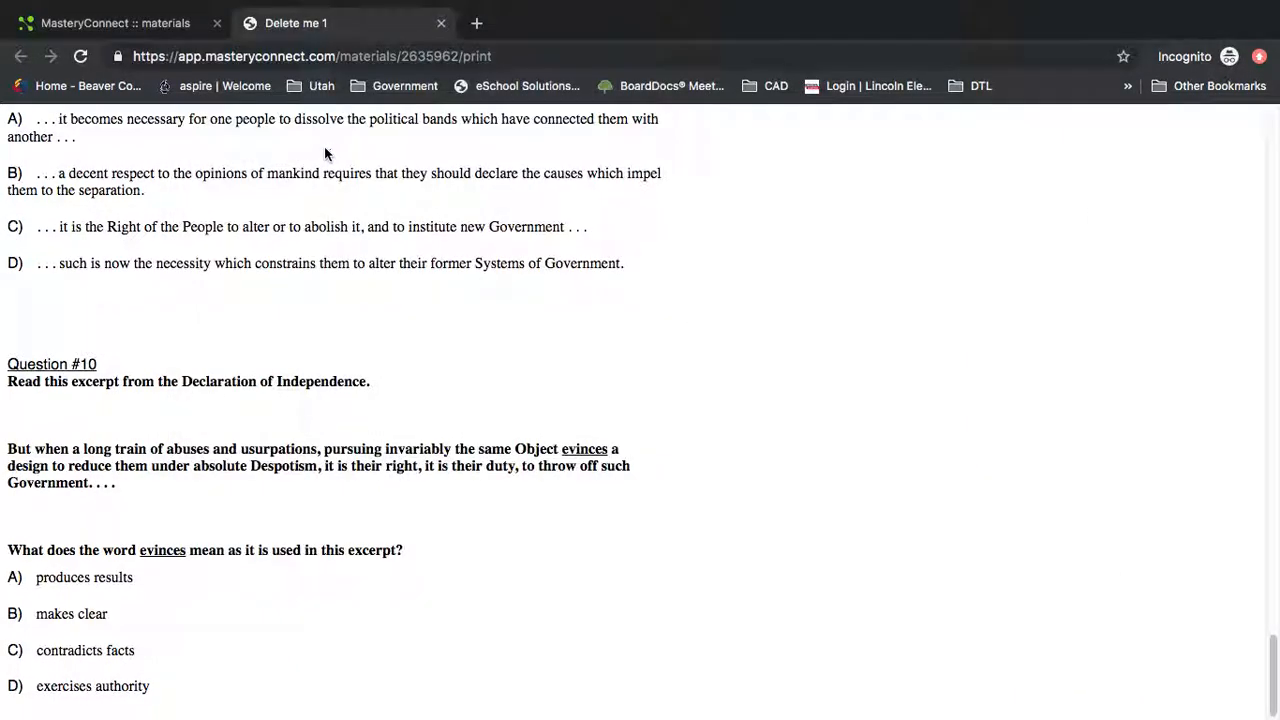
{"action": "left_click", "coordinate": [441, 23]}
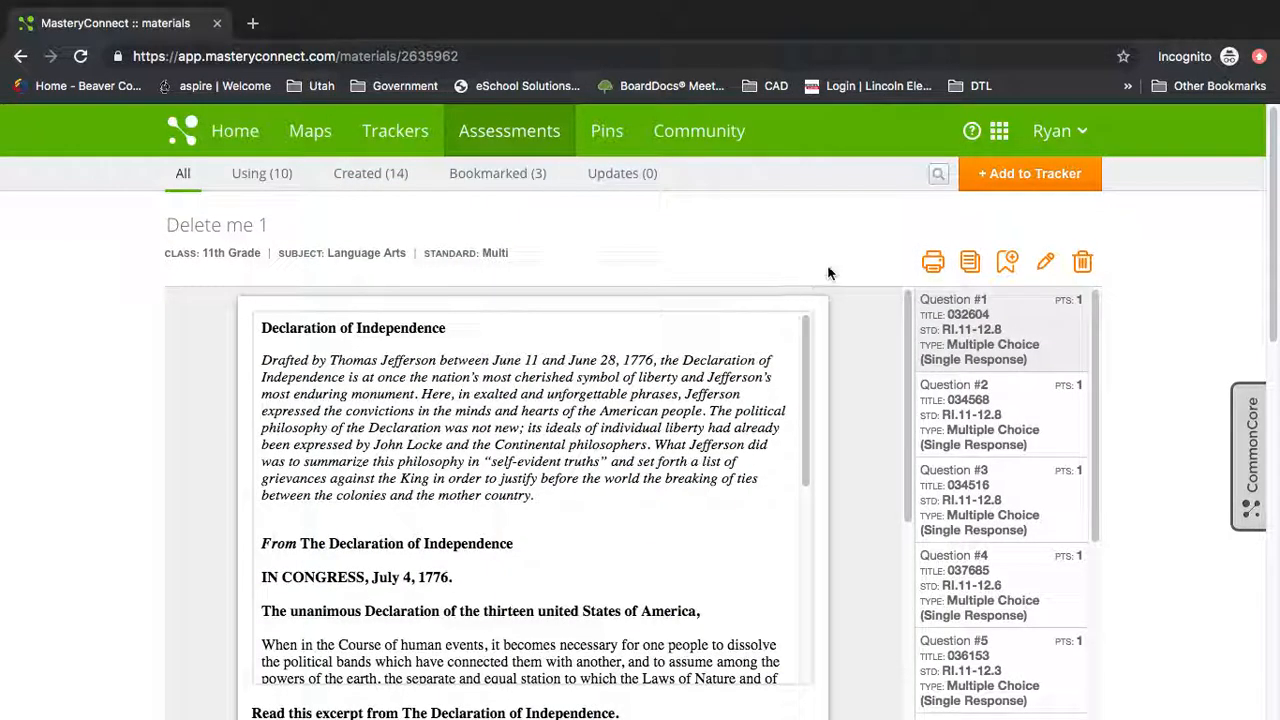
Reopen "Delete me 1" for editing, filter the item bank to both Grade Cam and Printable items, and save the changes
{"action": "left_click", "coordinate": [1045, 261]}
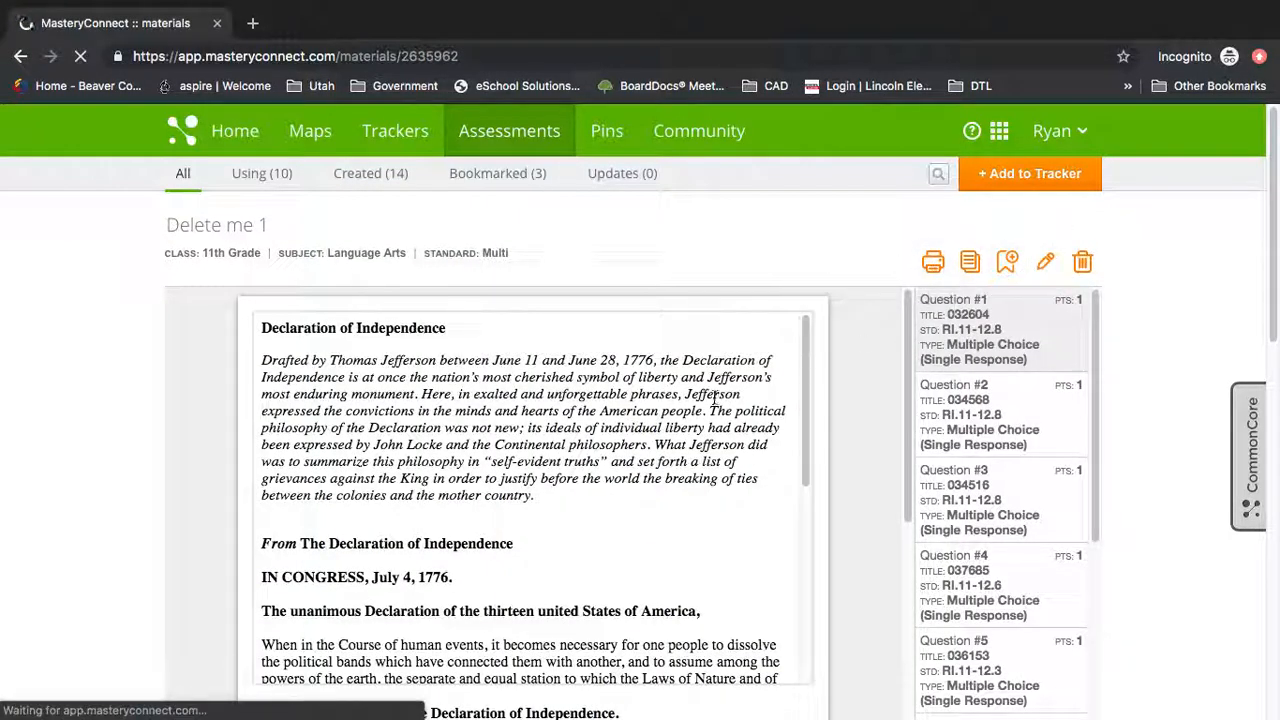
{"action": "scroll", "coordinate": [718, 457], "scroll_direction": "down", "scroll_amount": 8}
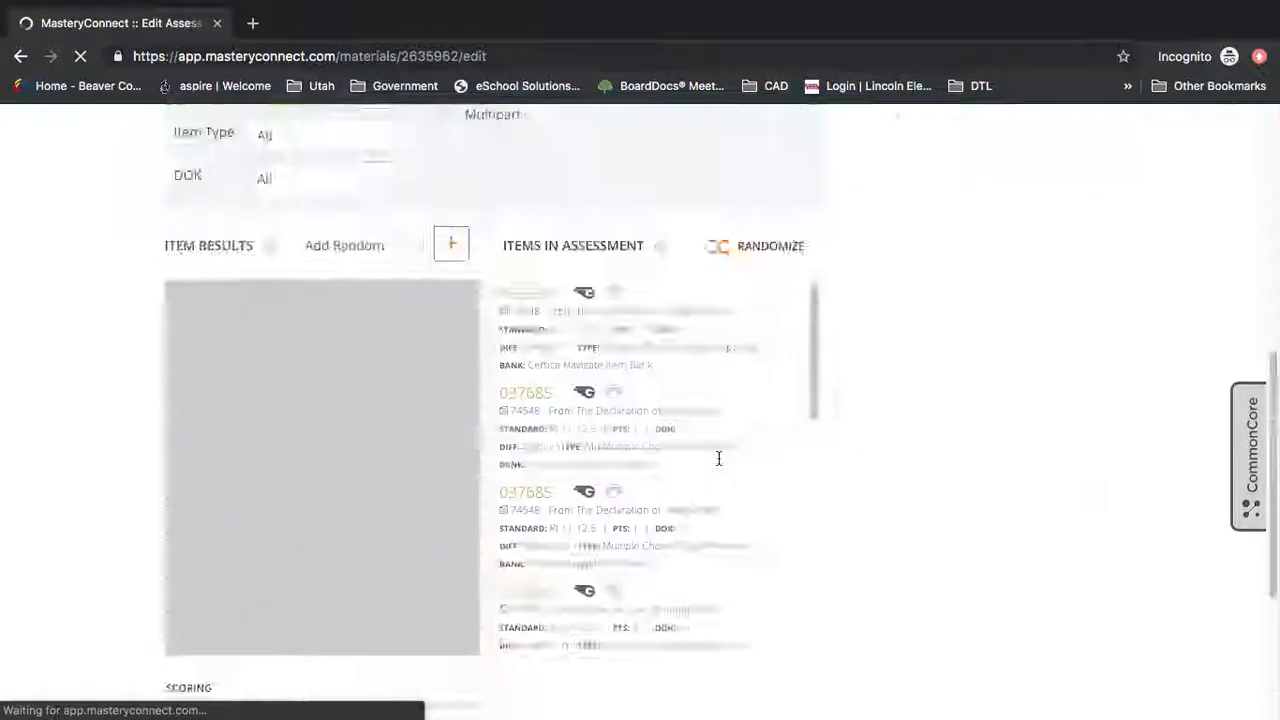
{"action": "scroll", "coordinate": [718, 457], "scroll_direction": "up", "scroll_amount": 4}
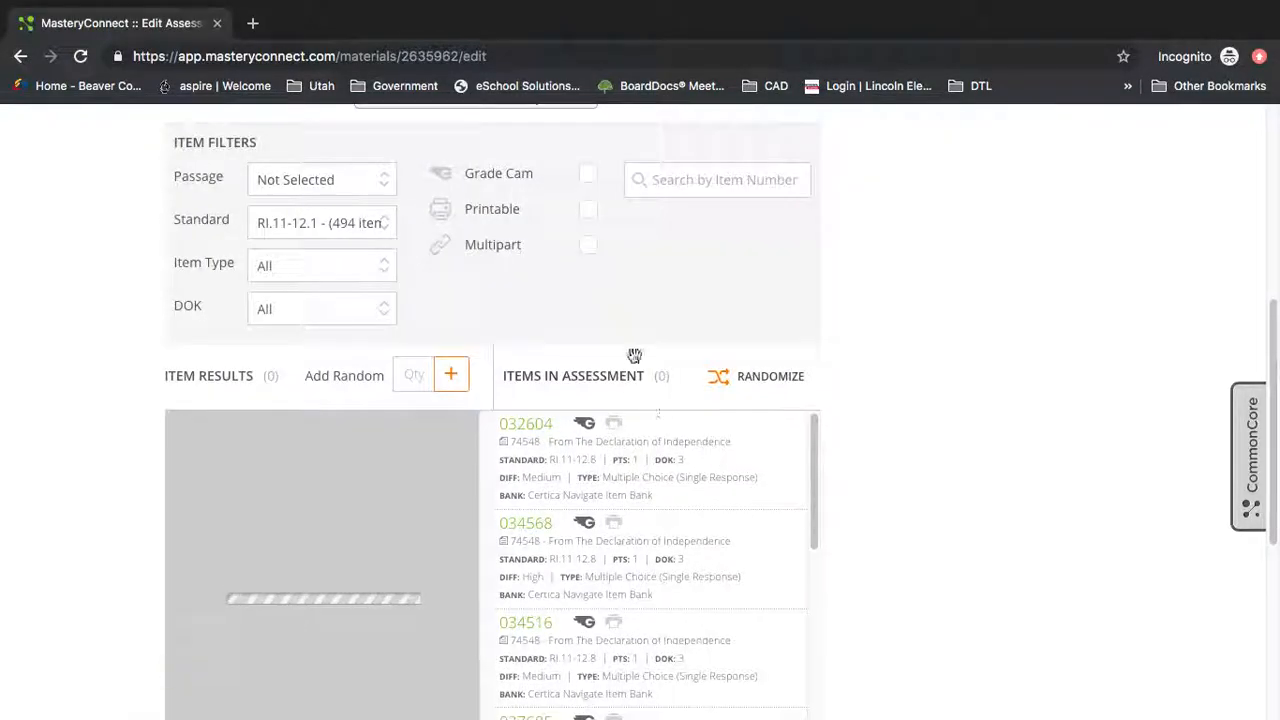
{"action": "left_click", "coordinate": [588, 176]}
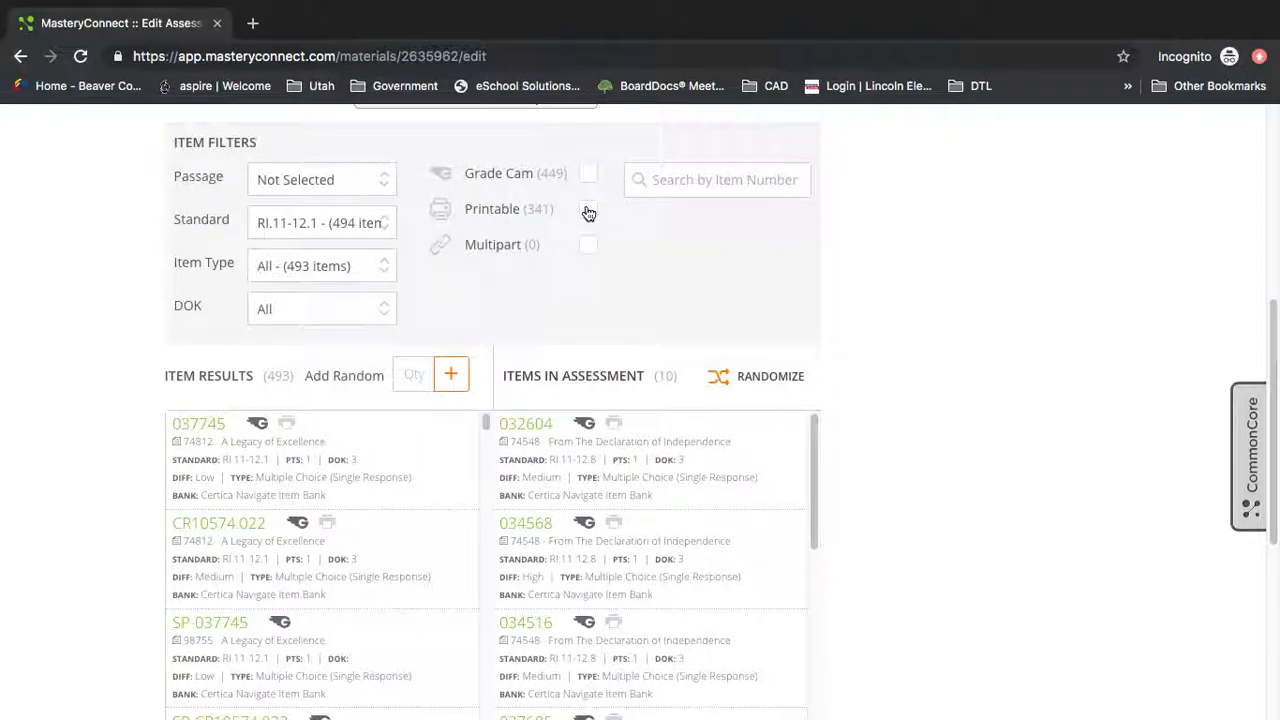
{"action": "left_click", "coordinate": [589, 213]}
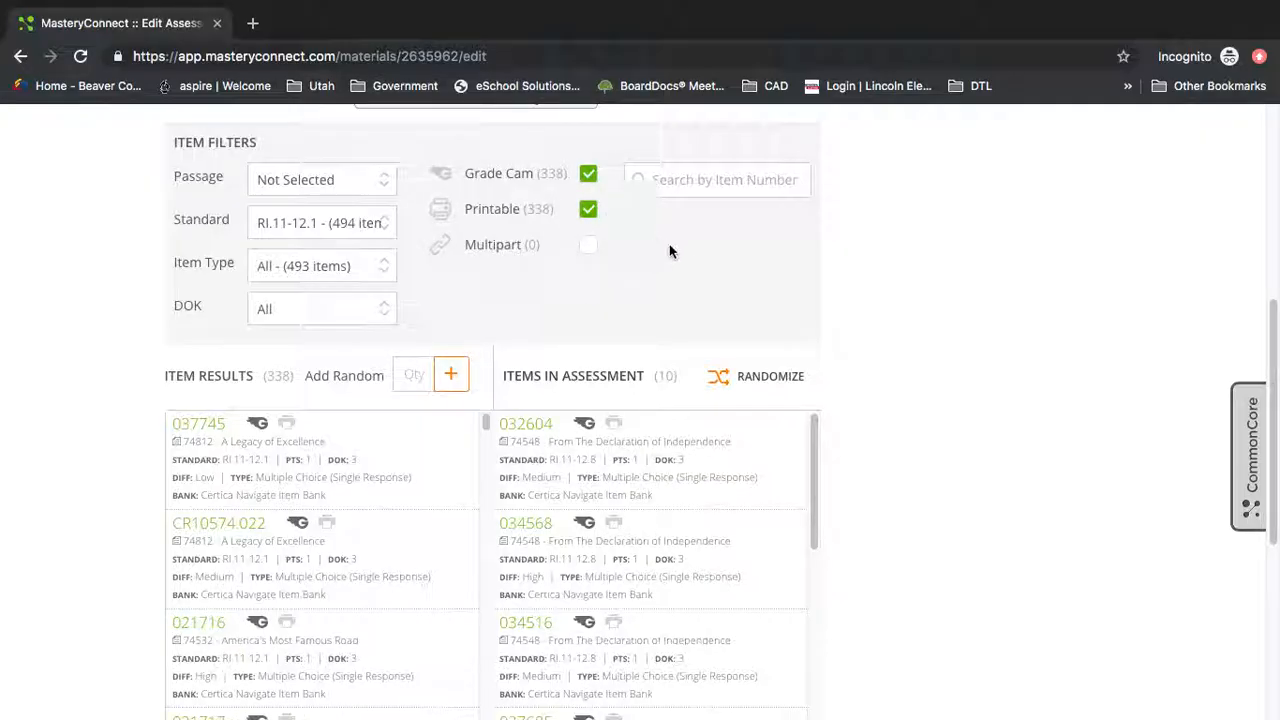
{"action": "scroll", "coordinate": [703, 280], "scroll_direction": "down", "scroll_amount": 1}
{"action": "scroll", "coordinate": [703, 277], "scroll_direction": "down", "scroll_amount": 4}
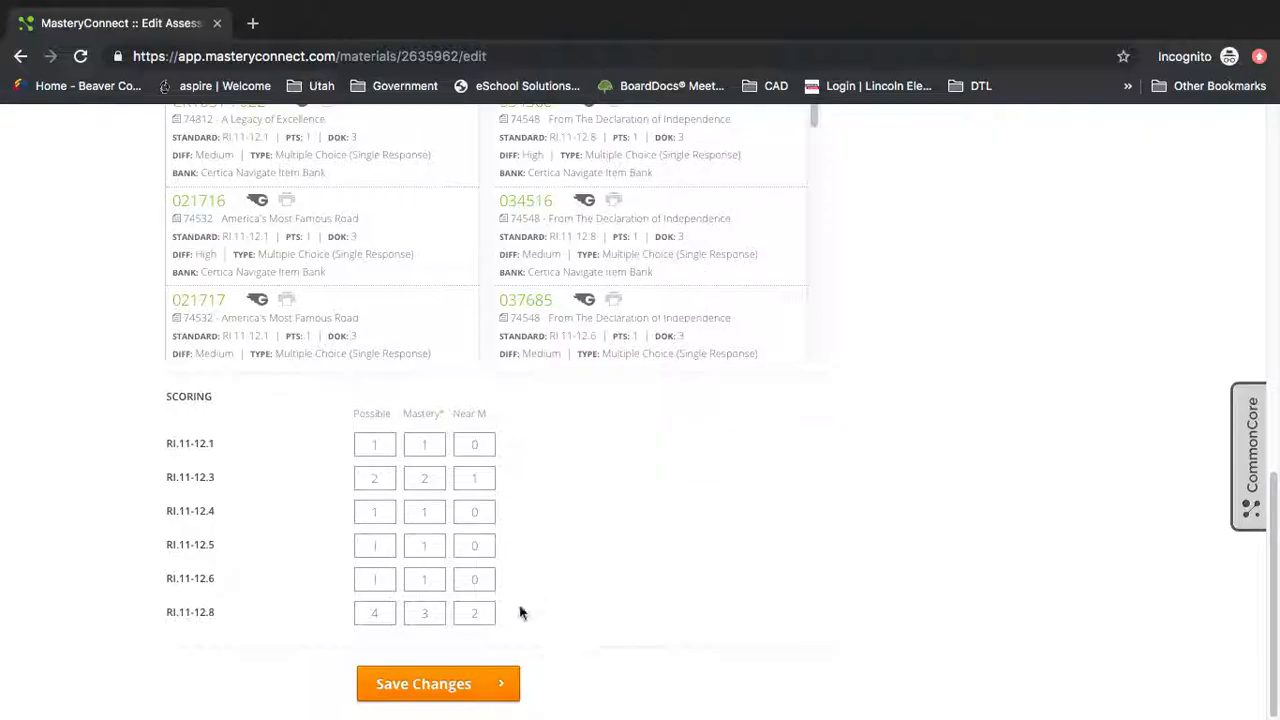
{"action": "left_click", "coordinate": [433, 700]}
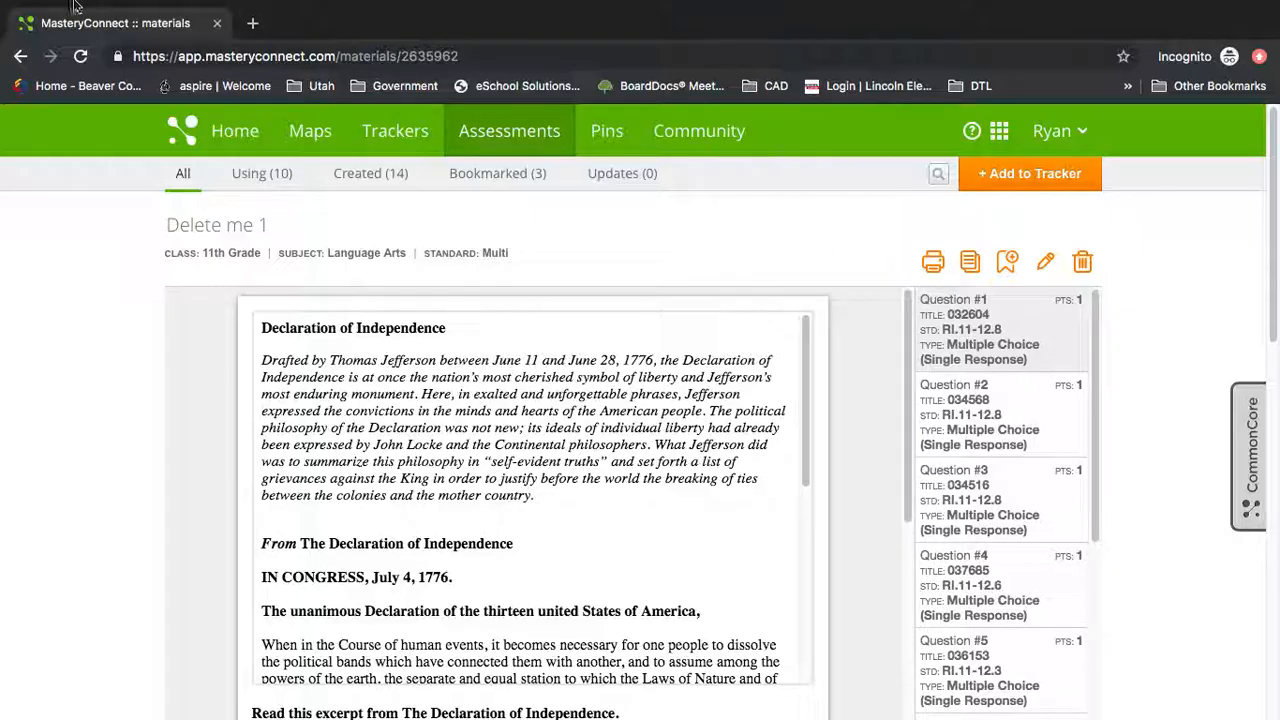
{"action": "mouse_move", "coordinate": [50, 5]}
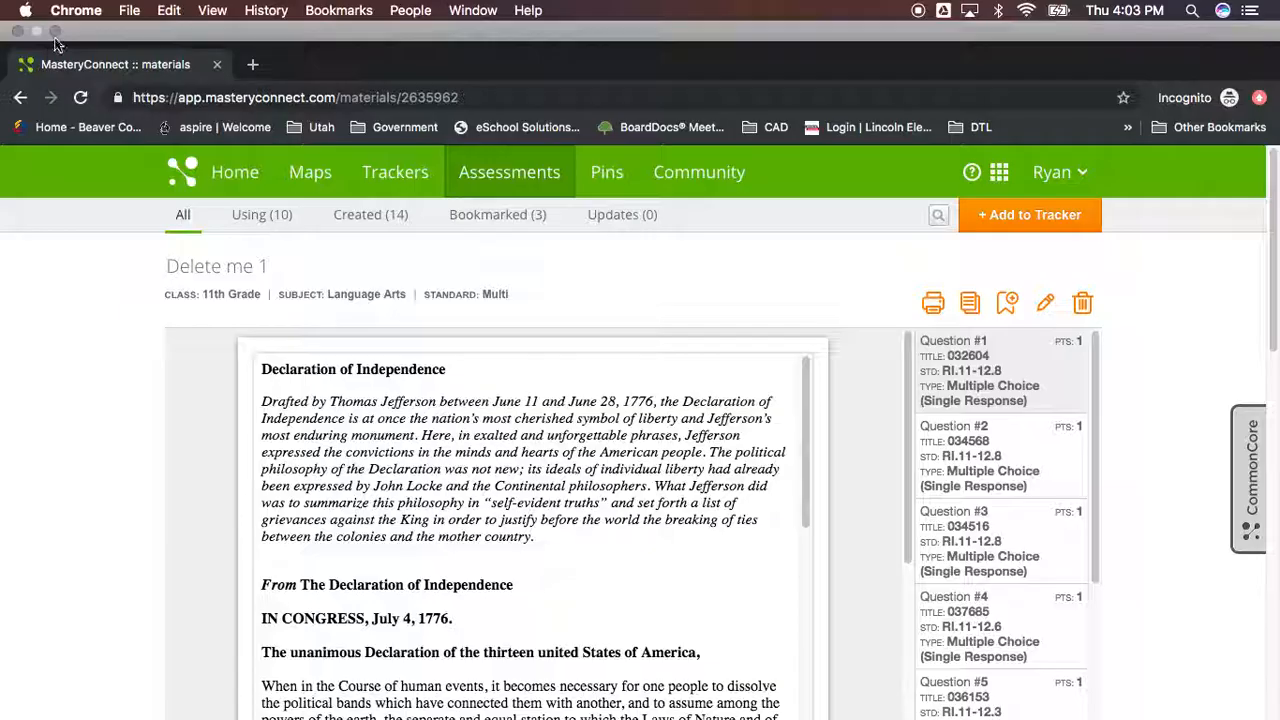
{"action": "left_click", "coordinate": [54, 32]}
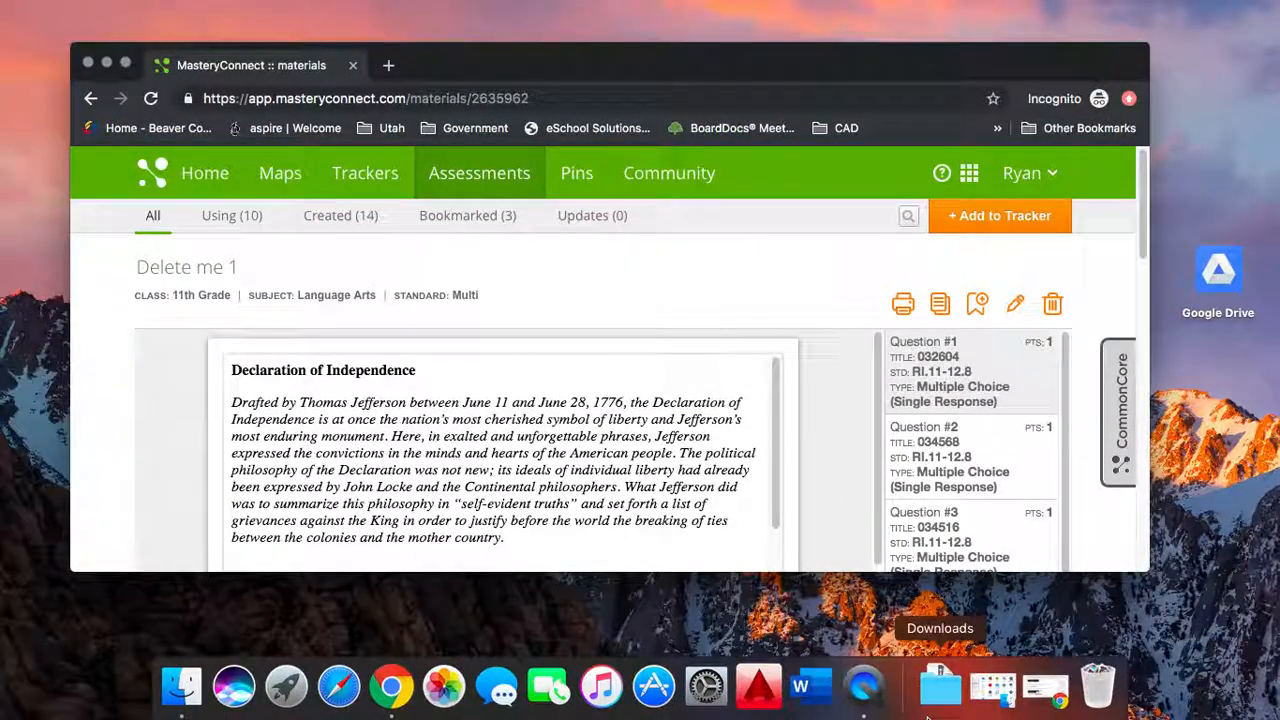
{"action": "left_click", "coordinate": [862, 692]}
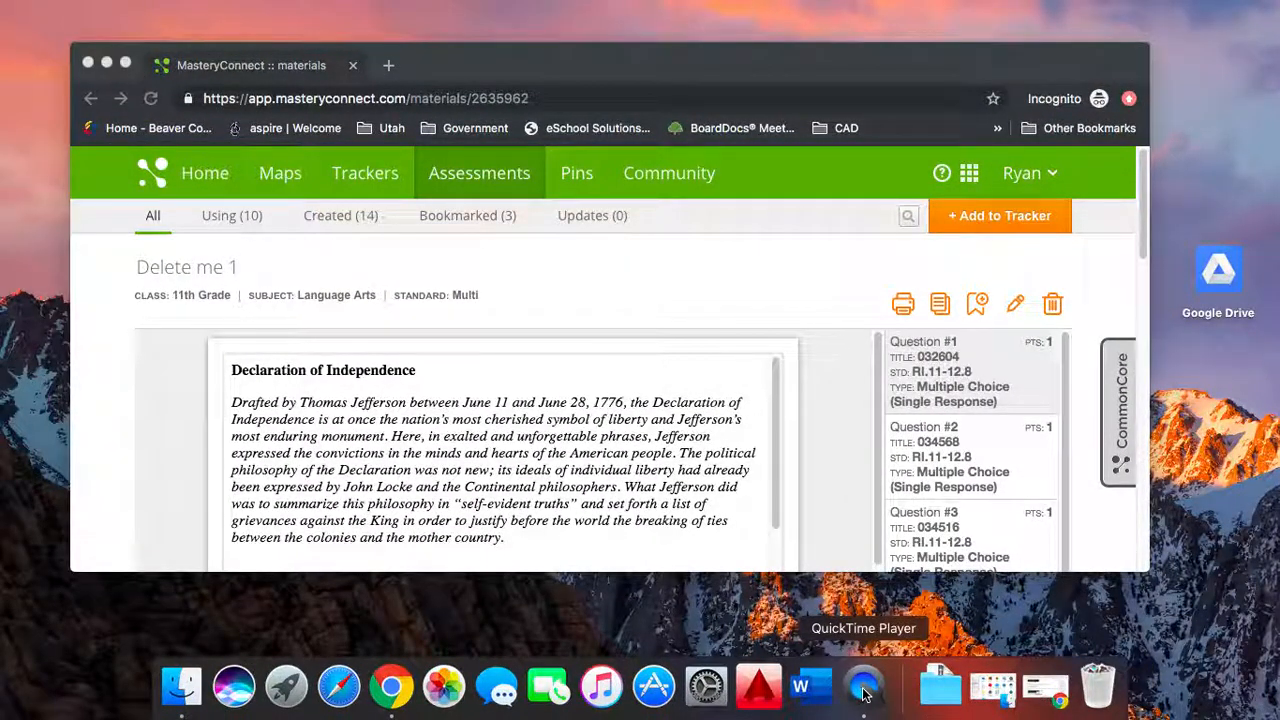
{"action": "right_click", "coordinate": [862, 688]}
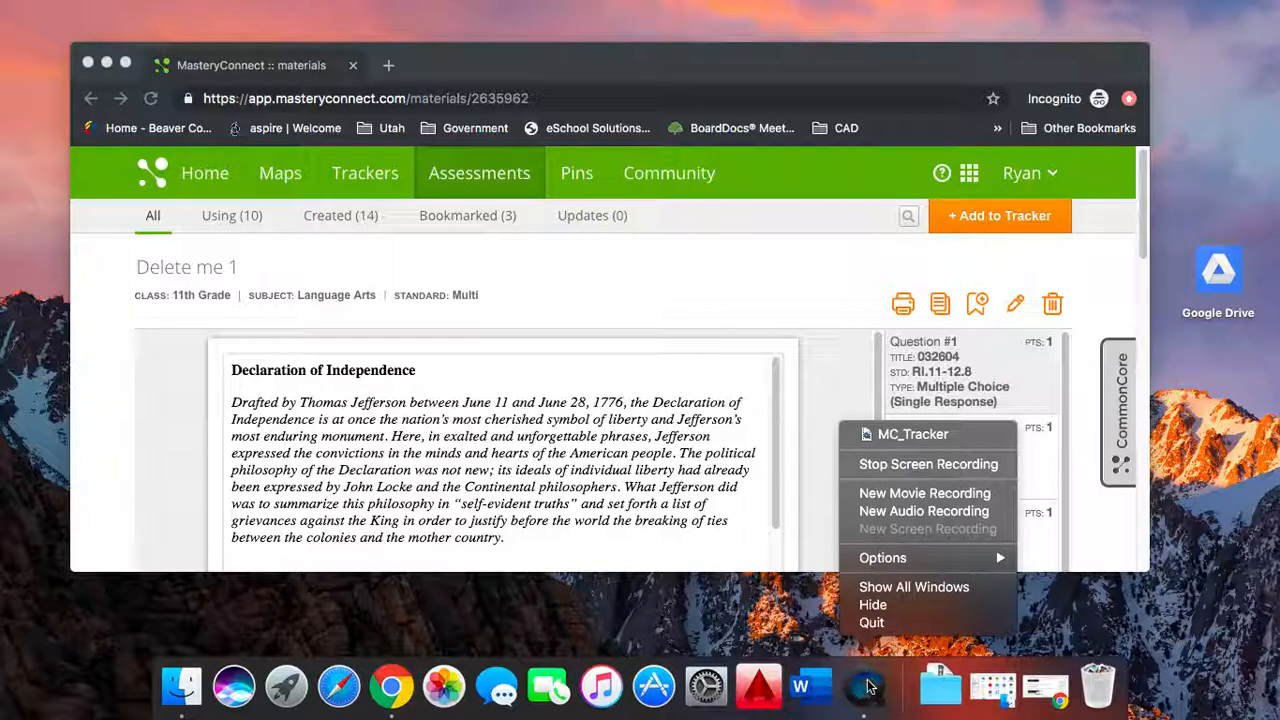